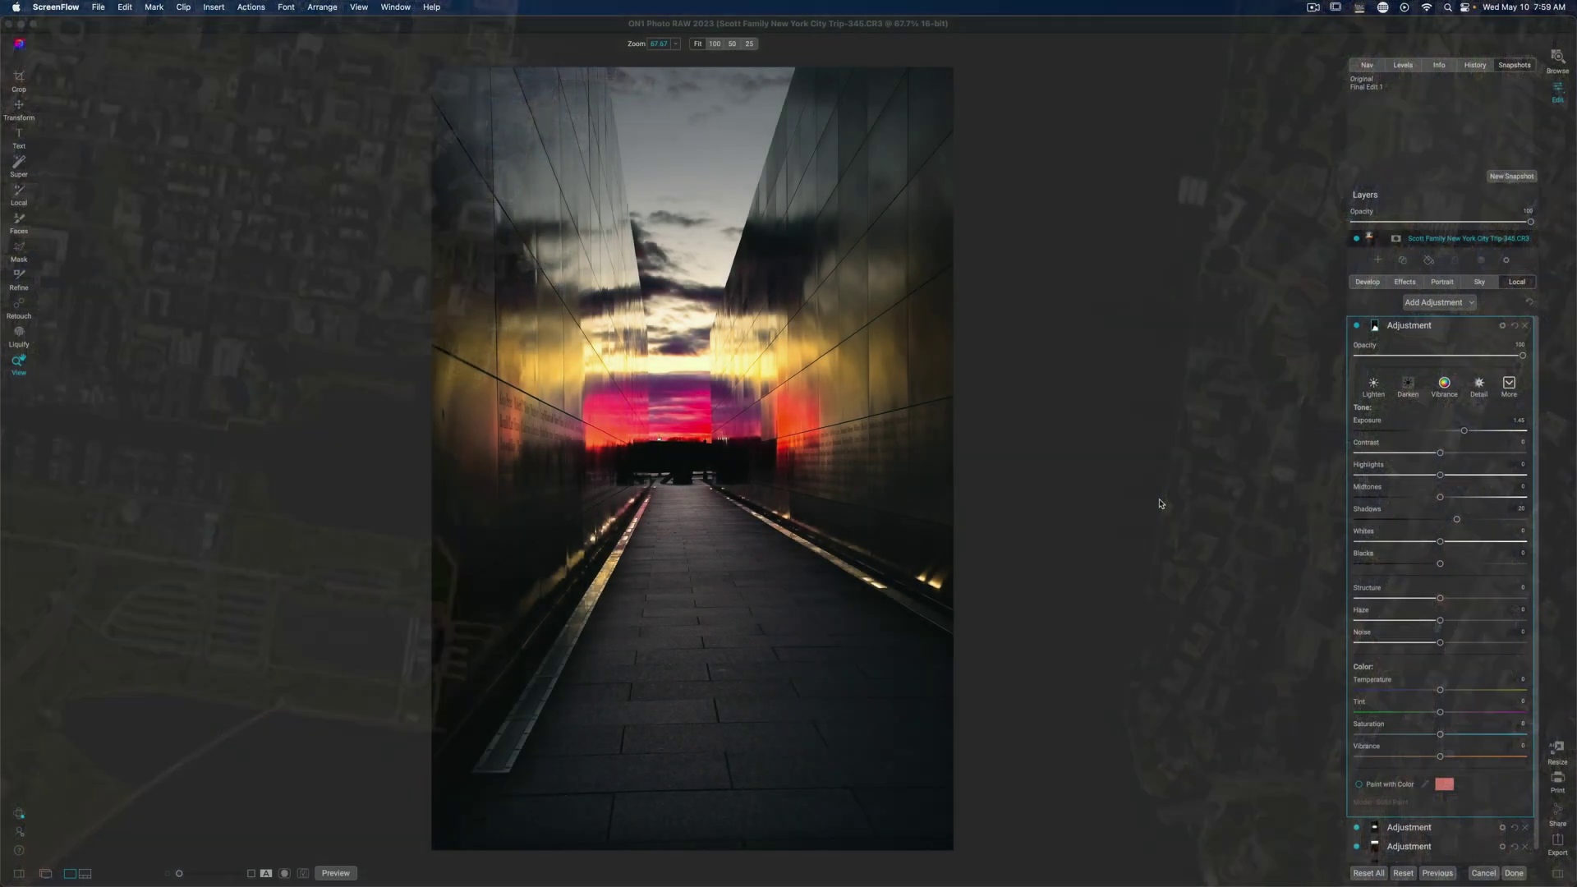
# - Compare the finished edit with the original photo by switching the preview off and back on
pyautogui.press('super+p')
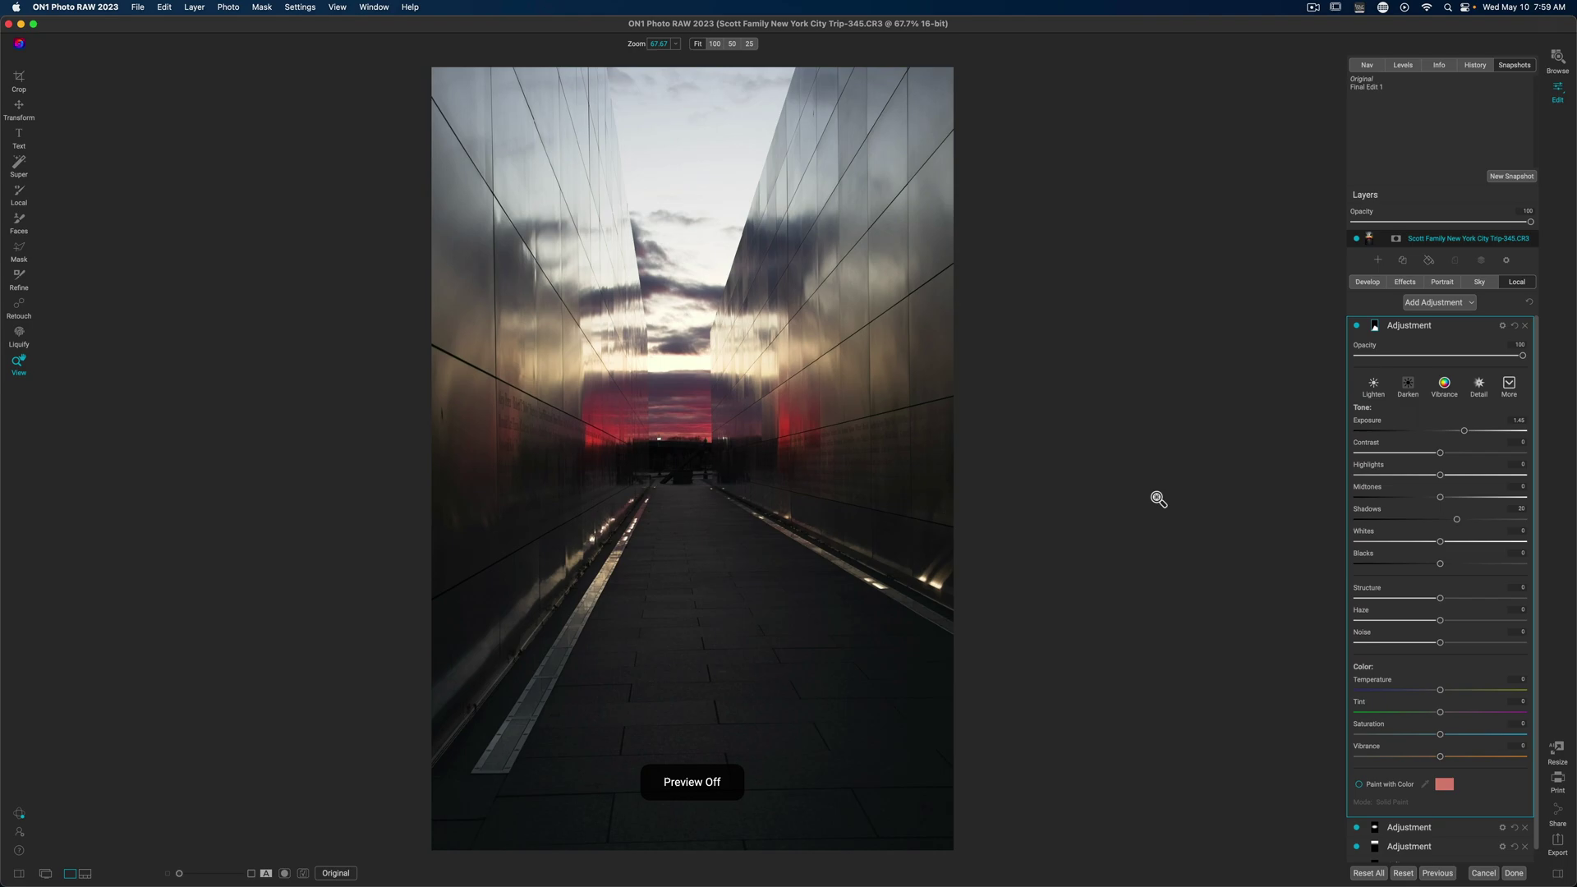
pyautogui.press('super+p')
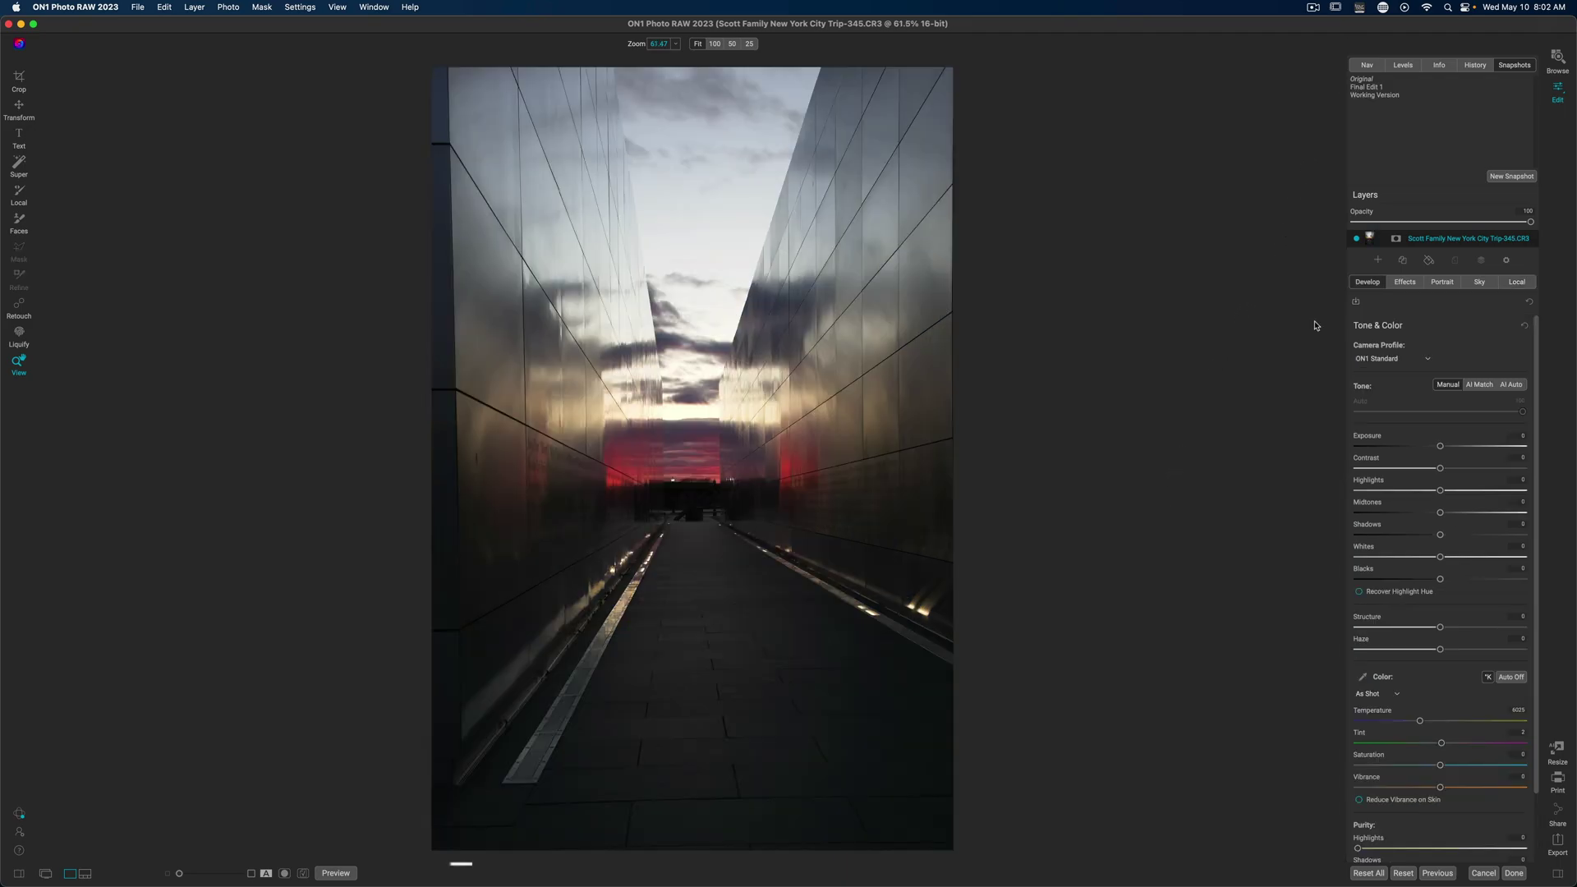
# - Apply a 2x3 crop framing the walkway and sunset between the two walls
pyautogui.press('c')
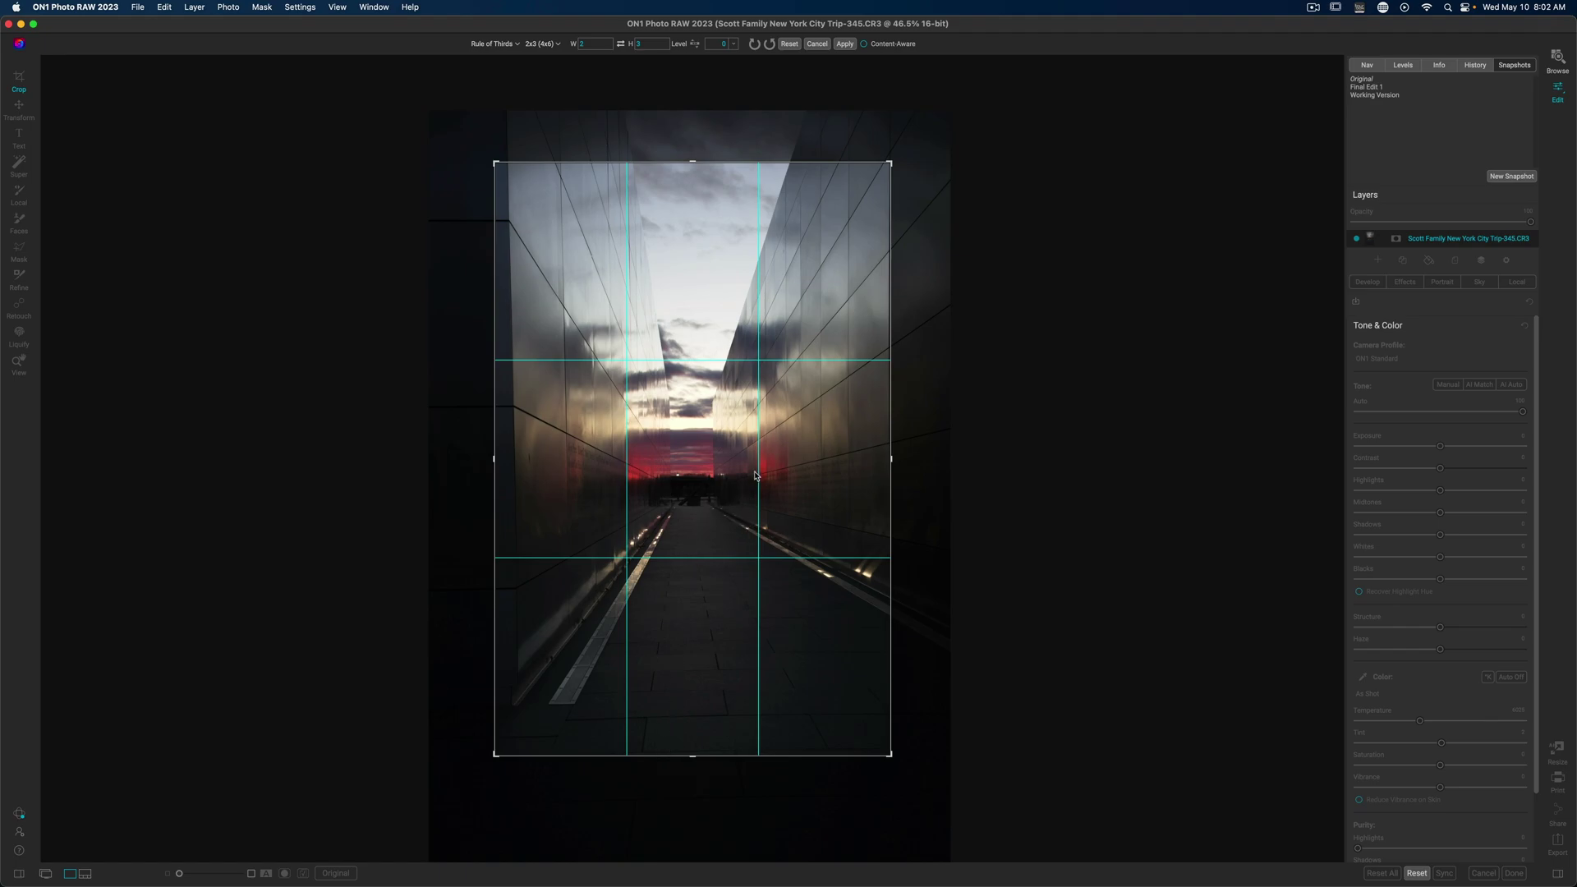
pyautogui.click(843, 45)
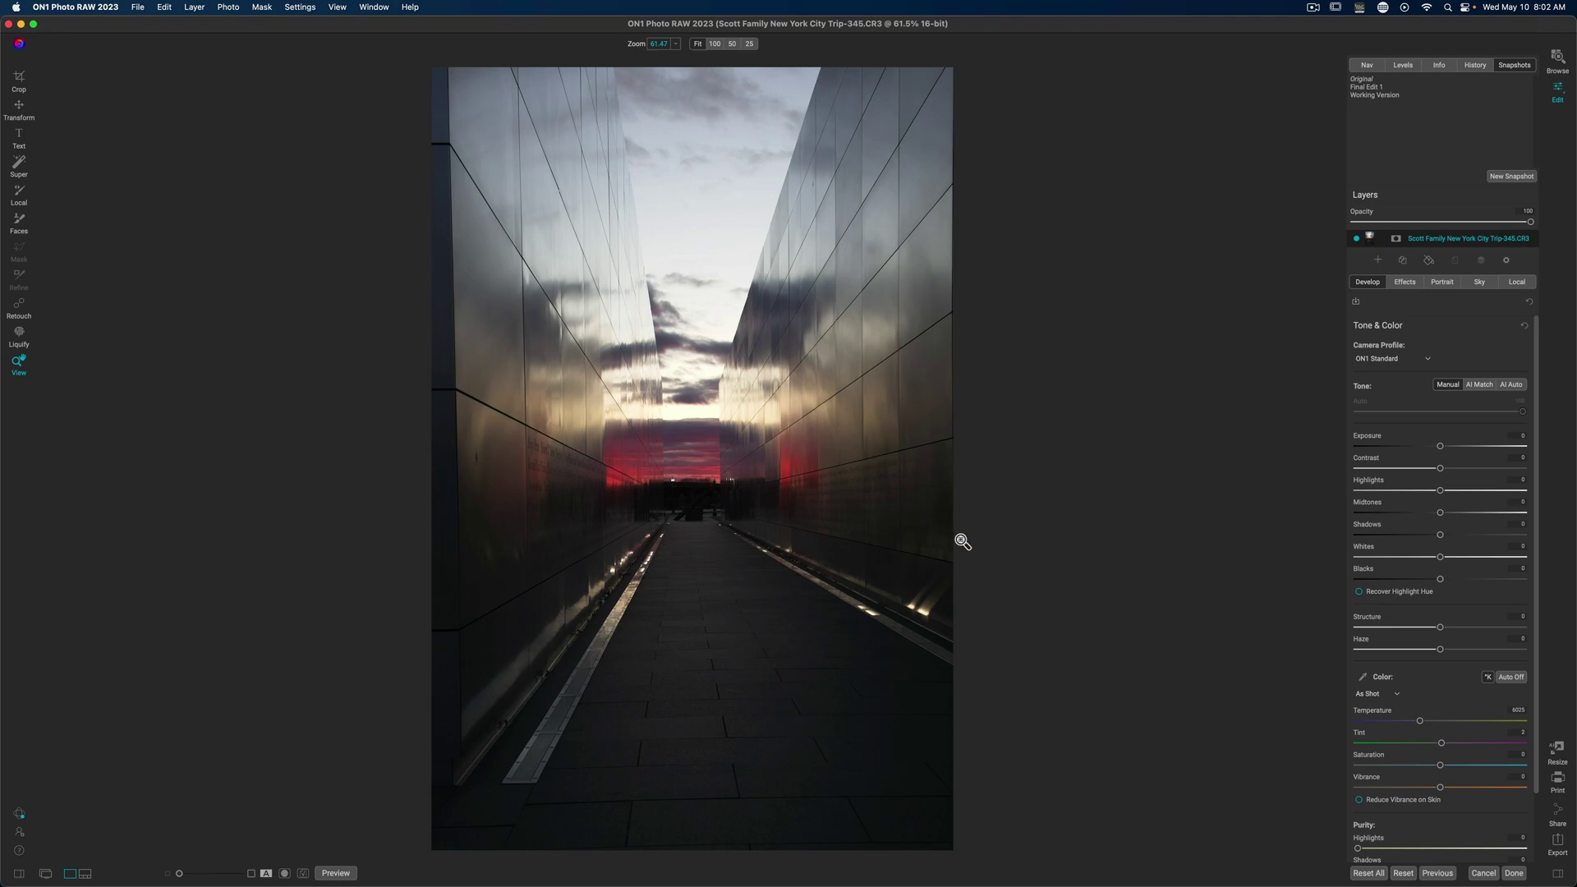
# - Set the tone to AI Match and change the camera profile to ON1 Landscape
pyautogui.click(1479, 386)
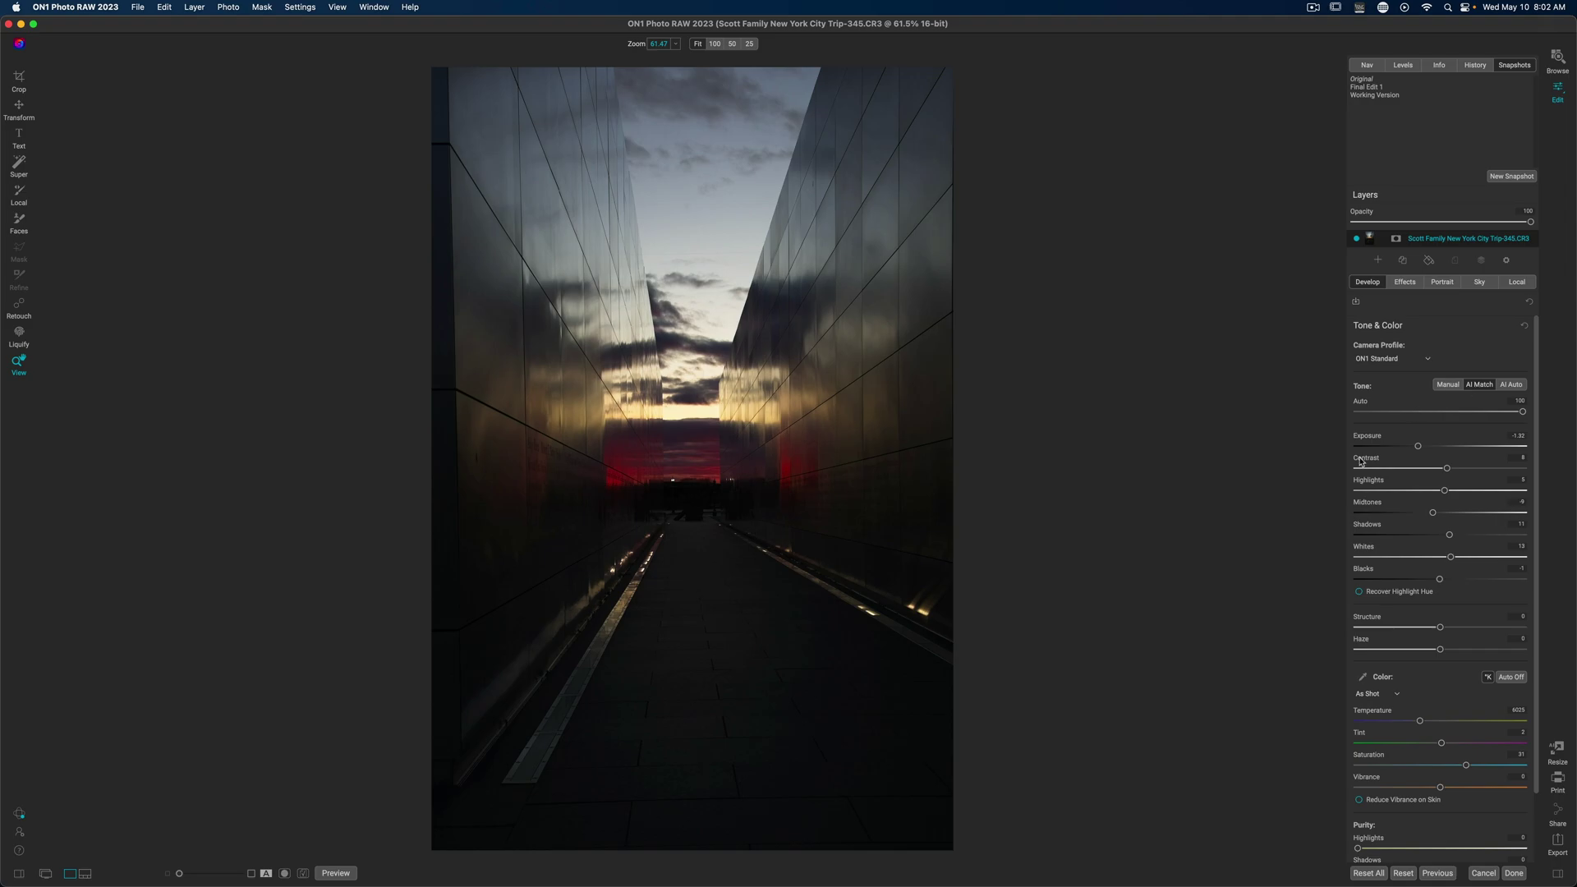
pyautogui.click(1439, 65)
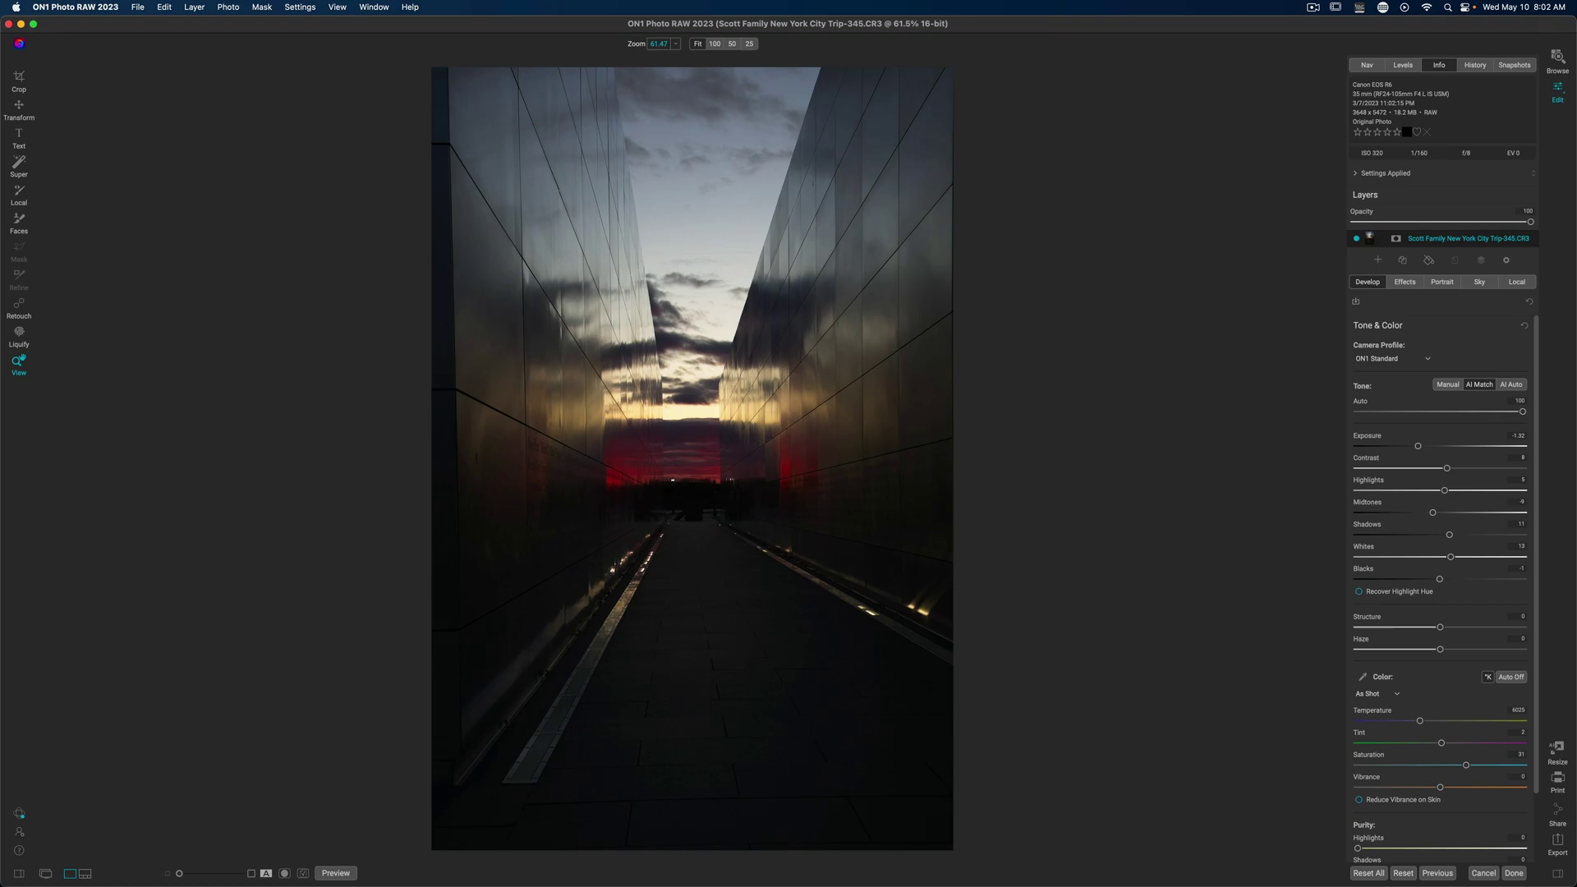
pyautogui.click(1406, 361)
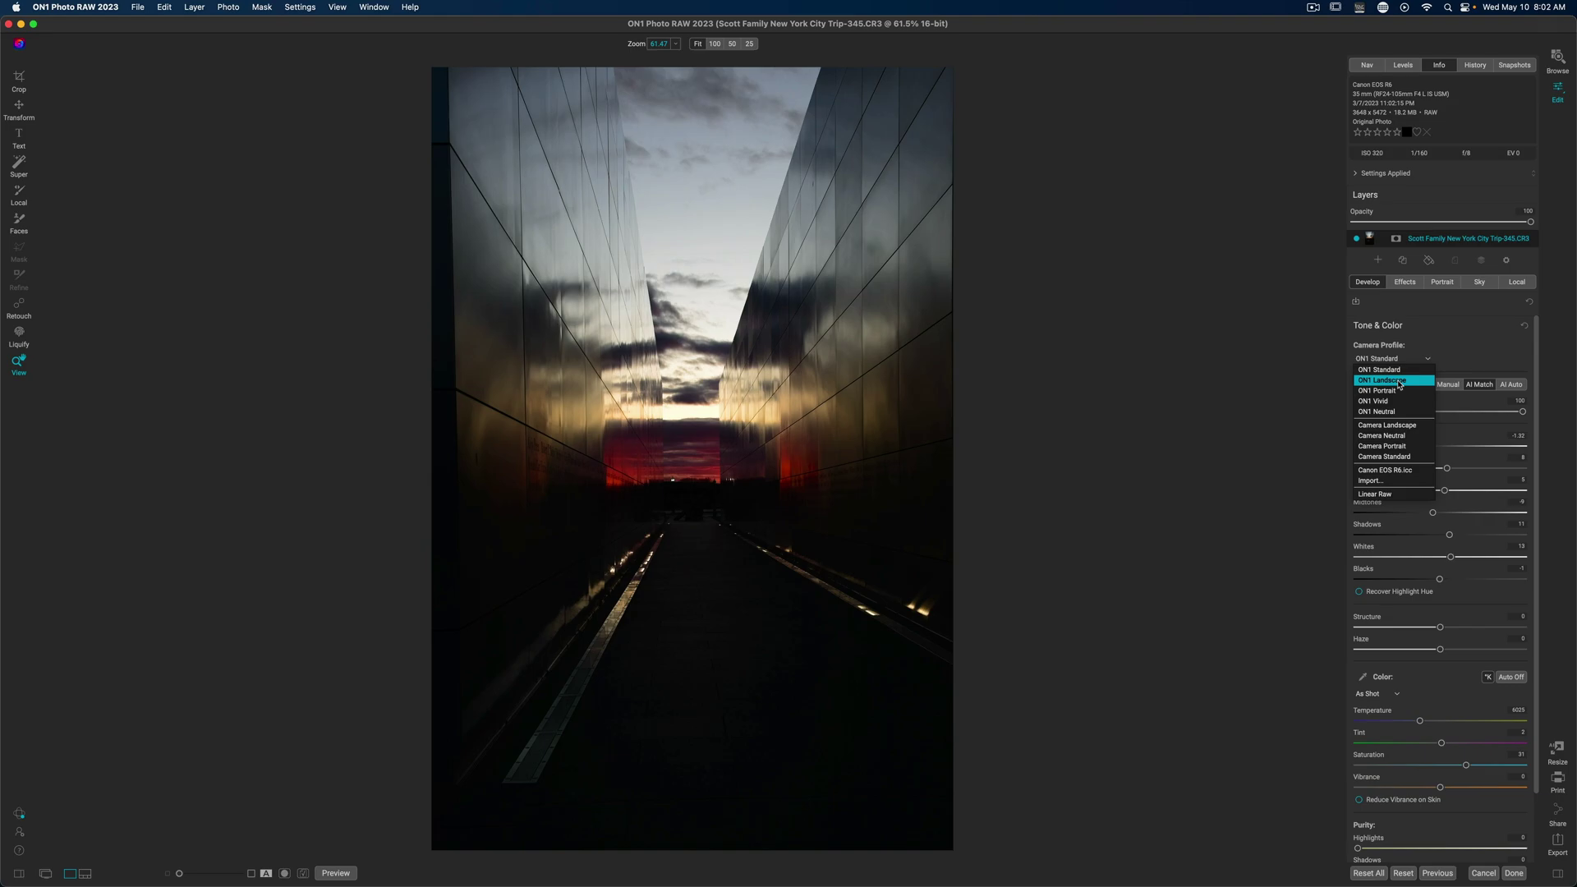
pyautogui.click(1399, 382)
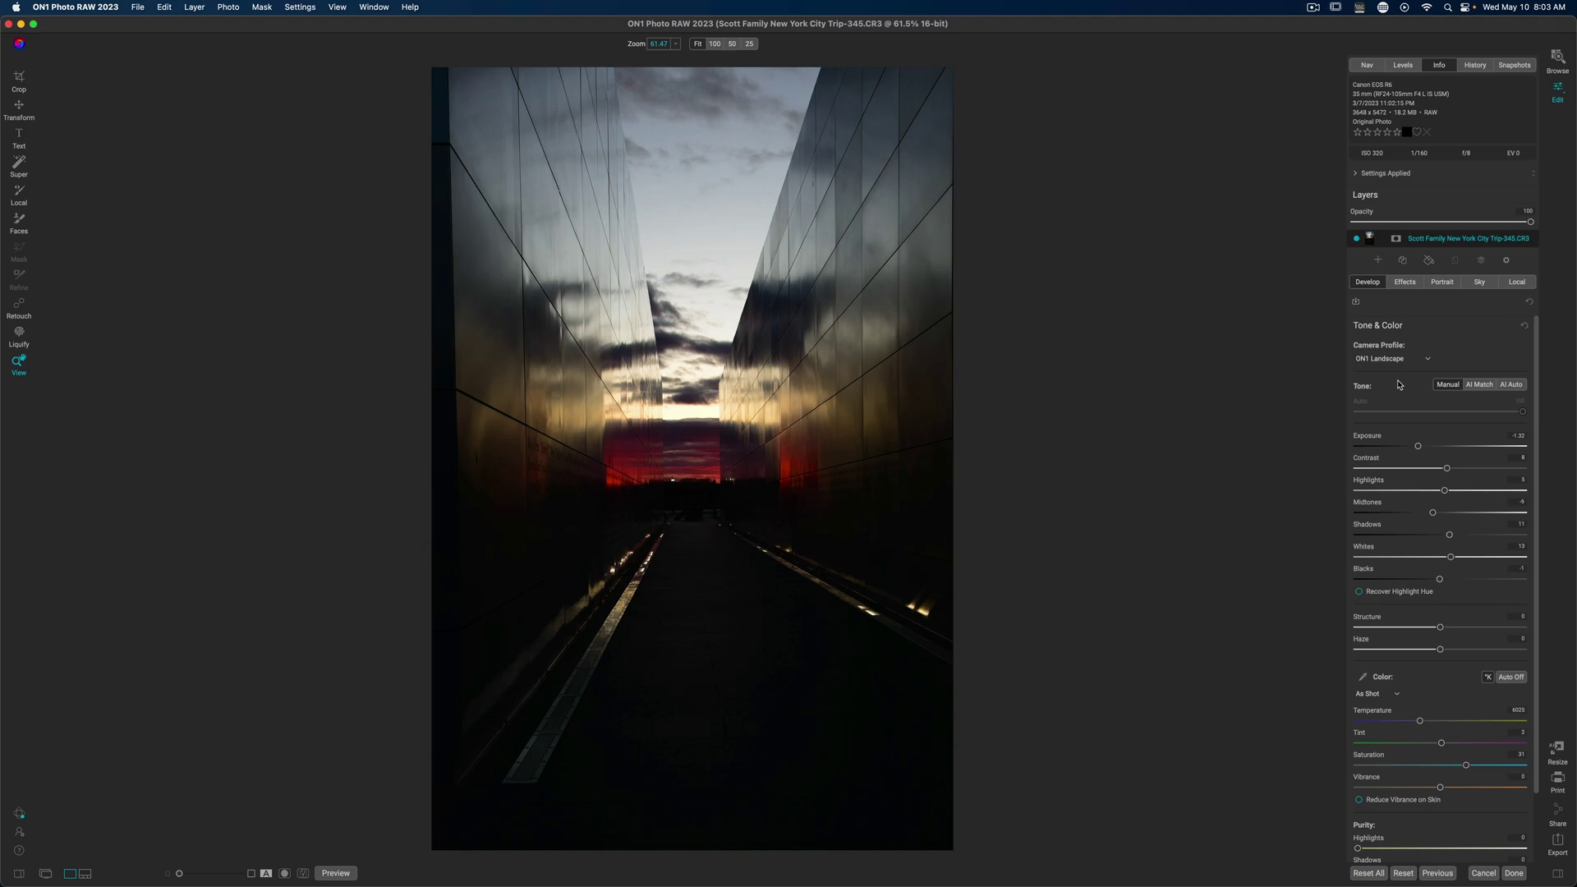
# - Add a Color Enhancer filter to the photo
pyautogui.click(1404, 282)
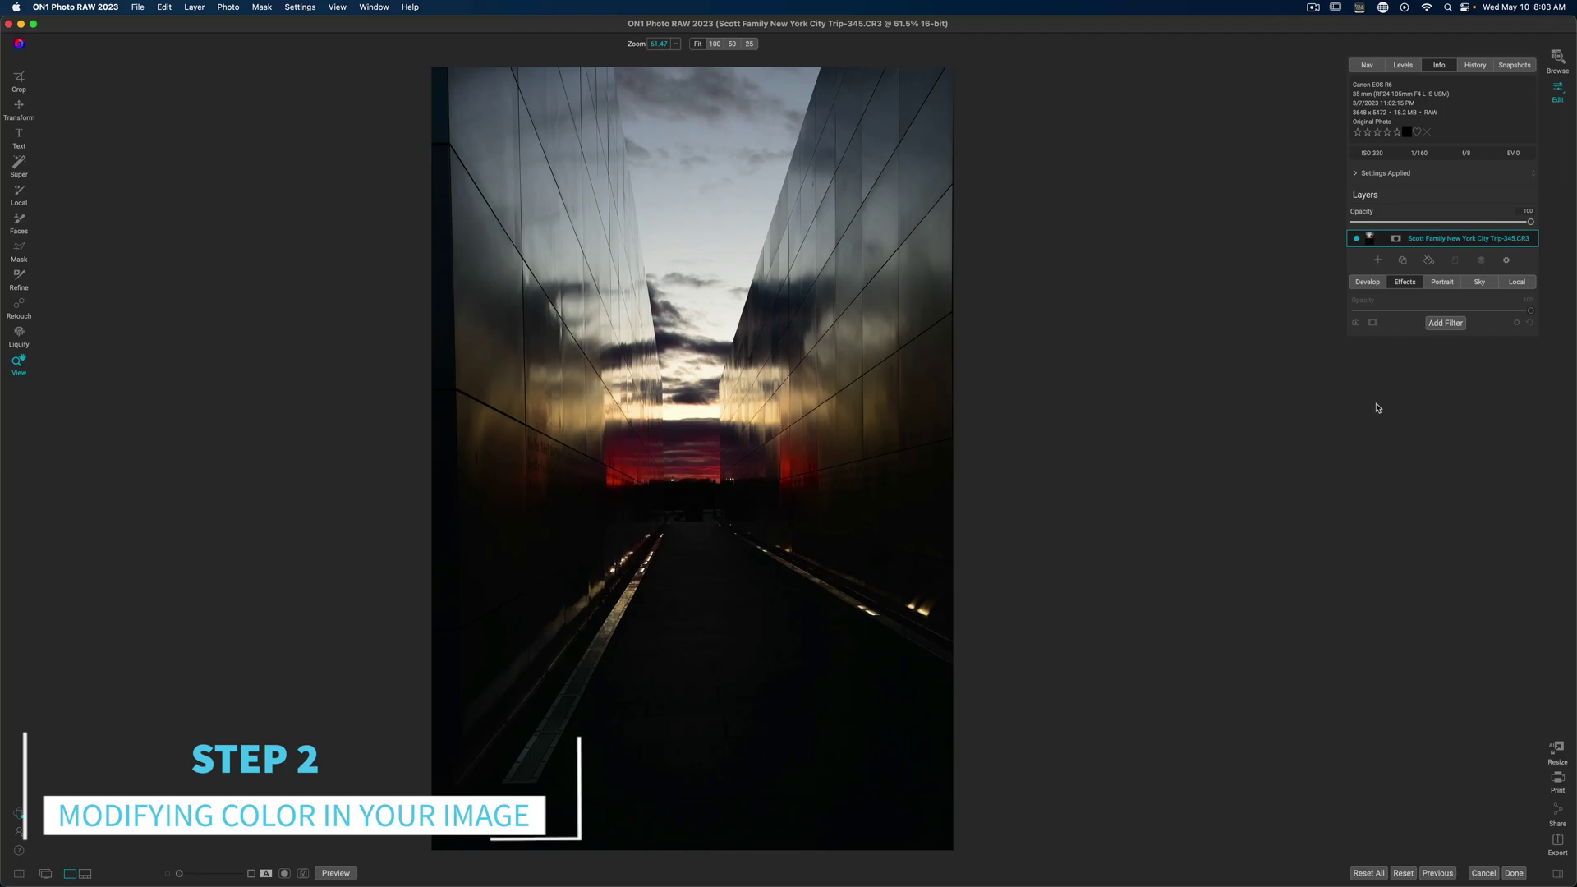
pyautogui.click(1445, 323)
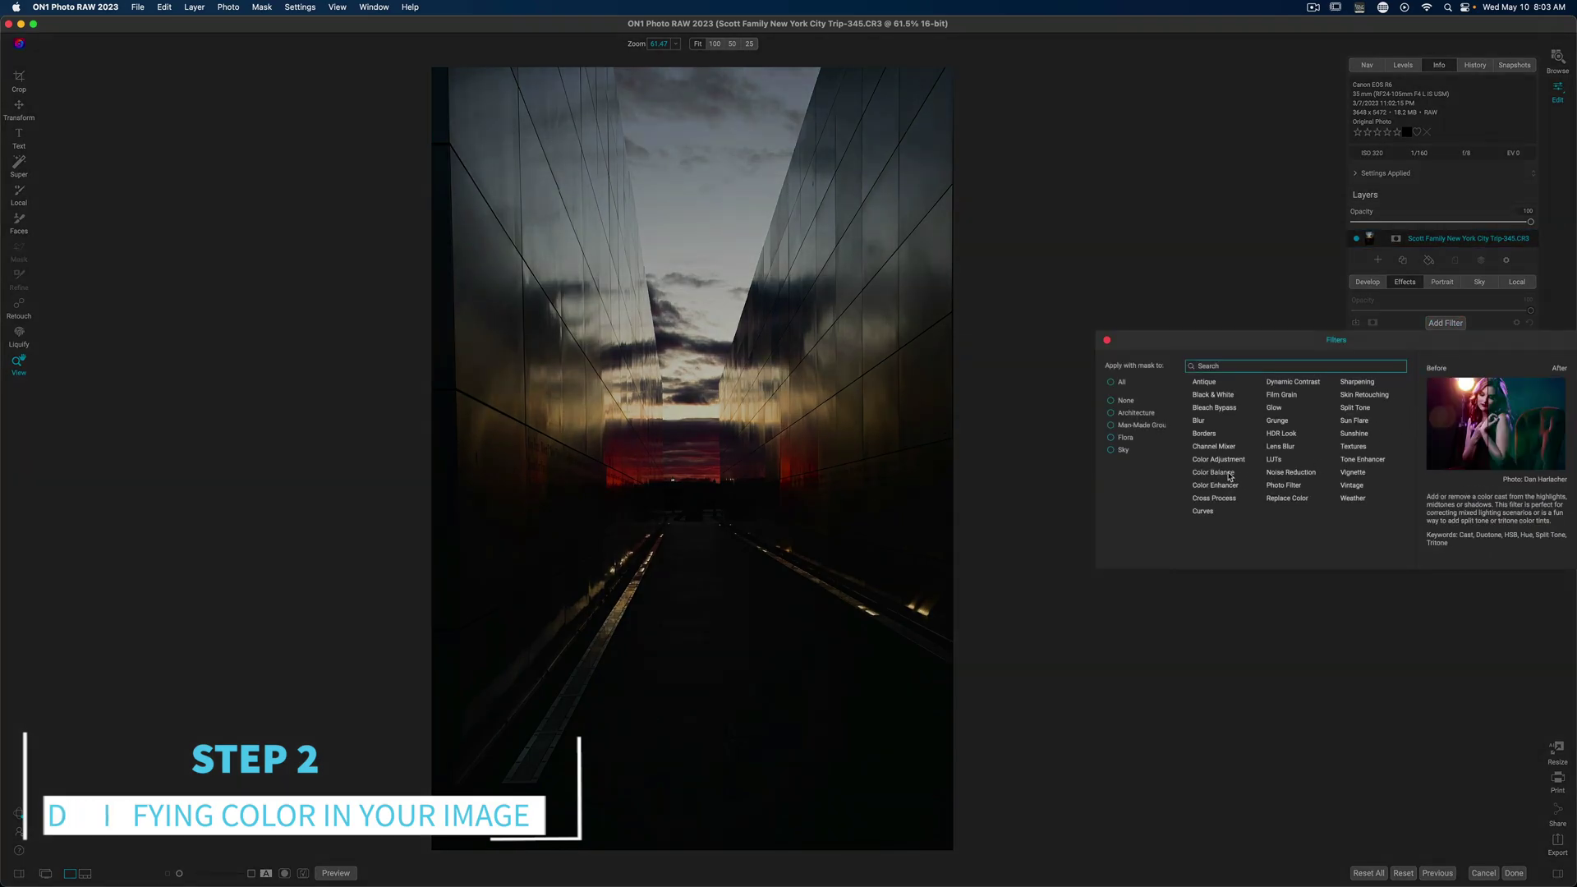
pyautogui.click(1235, 488)
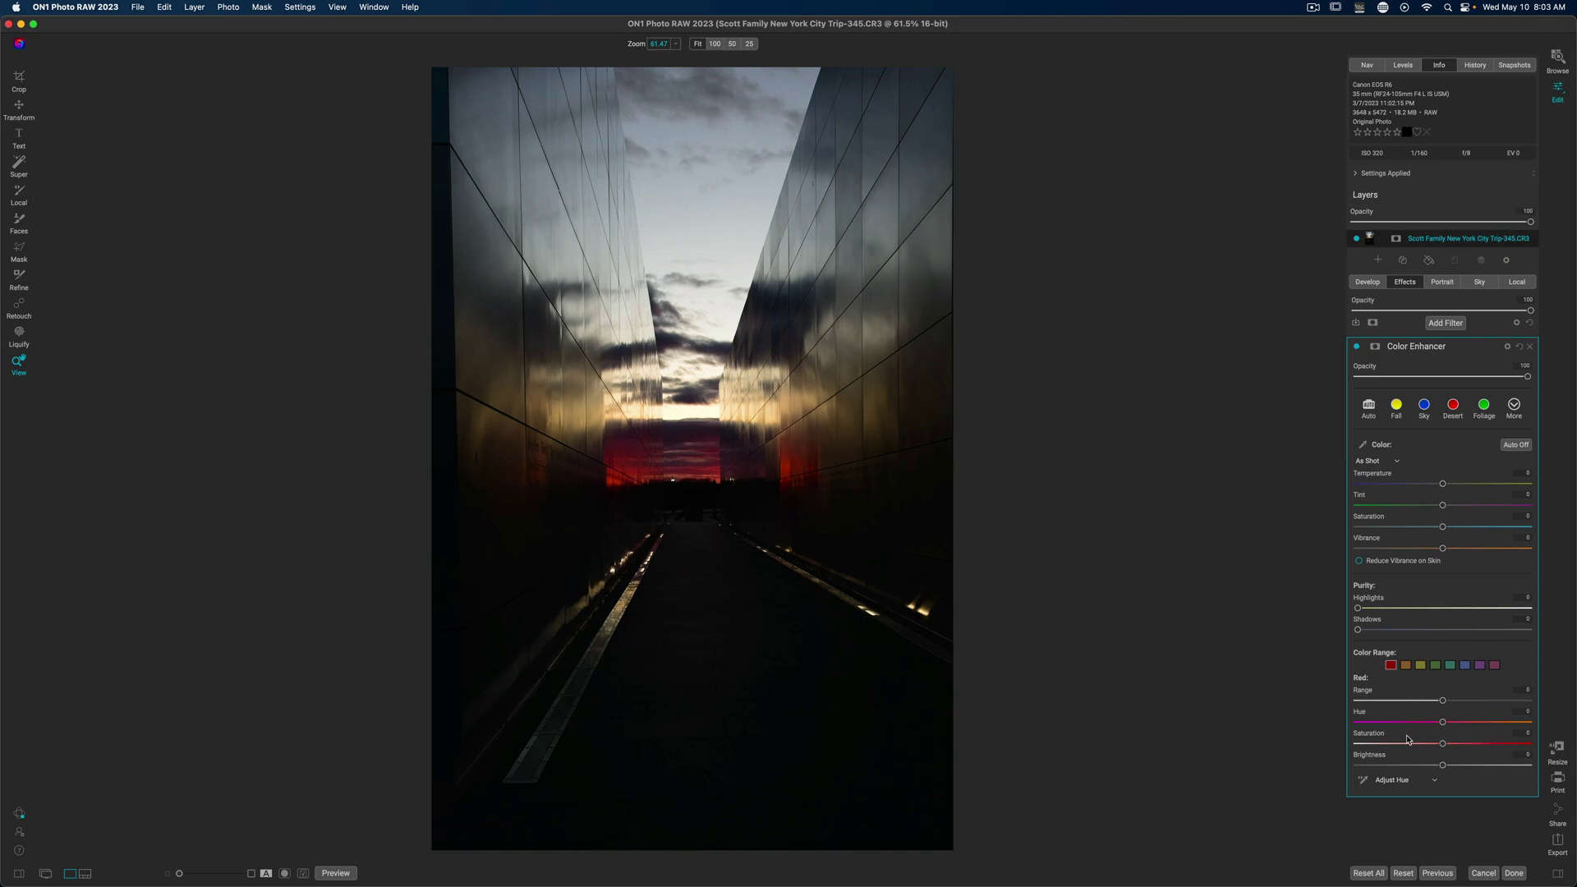
# - Boost the reds with the targeted Adjust Saturation tool on the wall reflection, and widen the red color range
pyautogui.click(1384, 783)
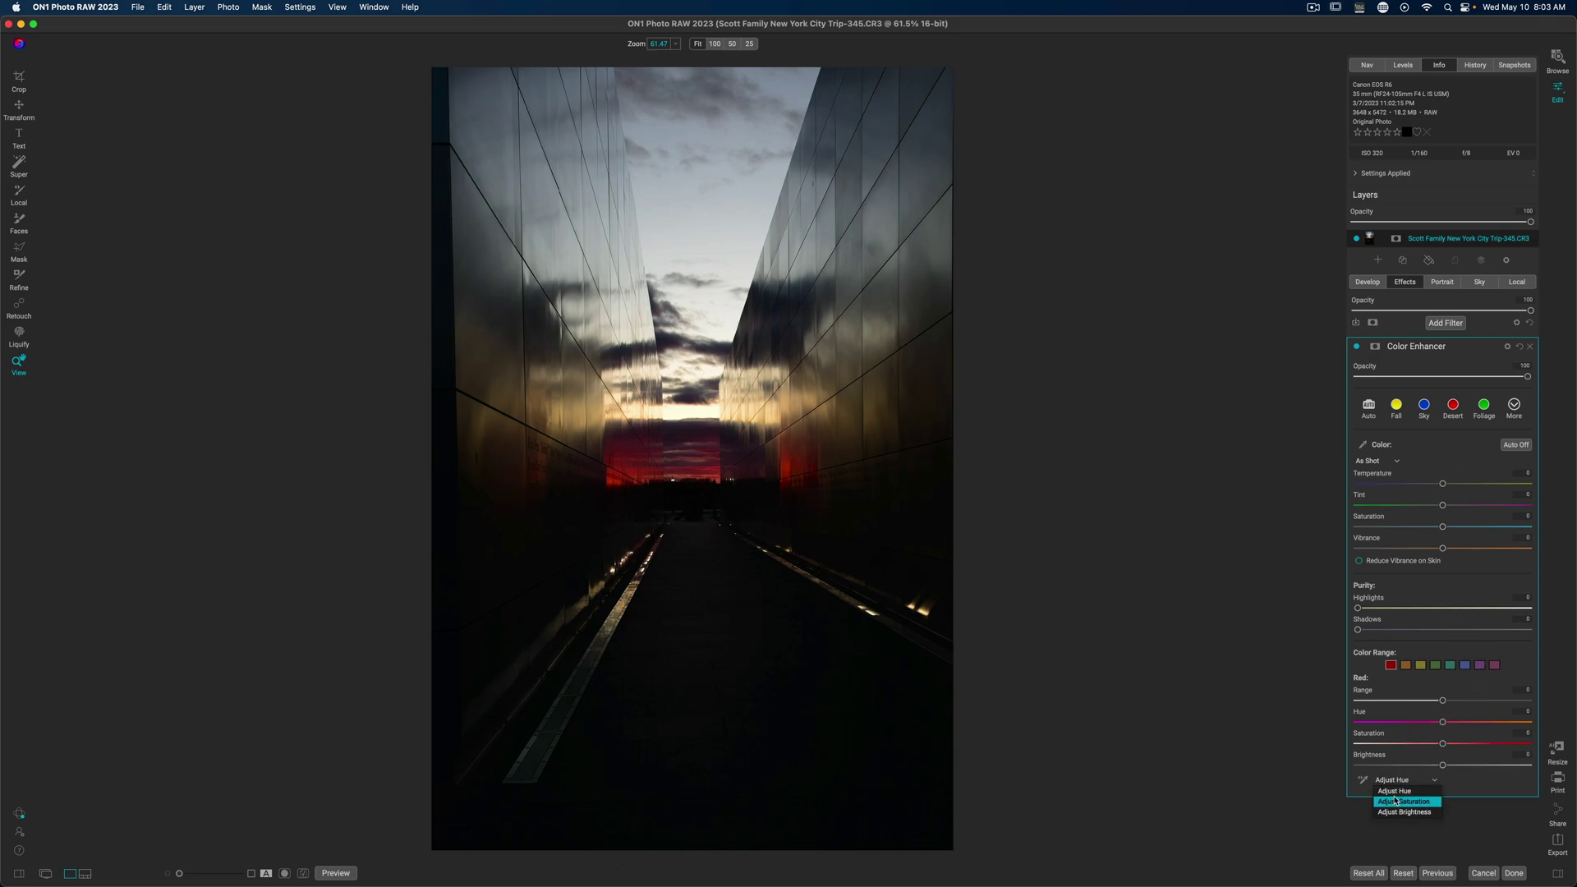
pyautogui.click(1392, 803)
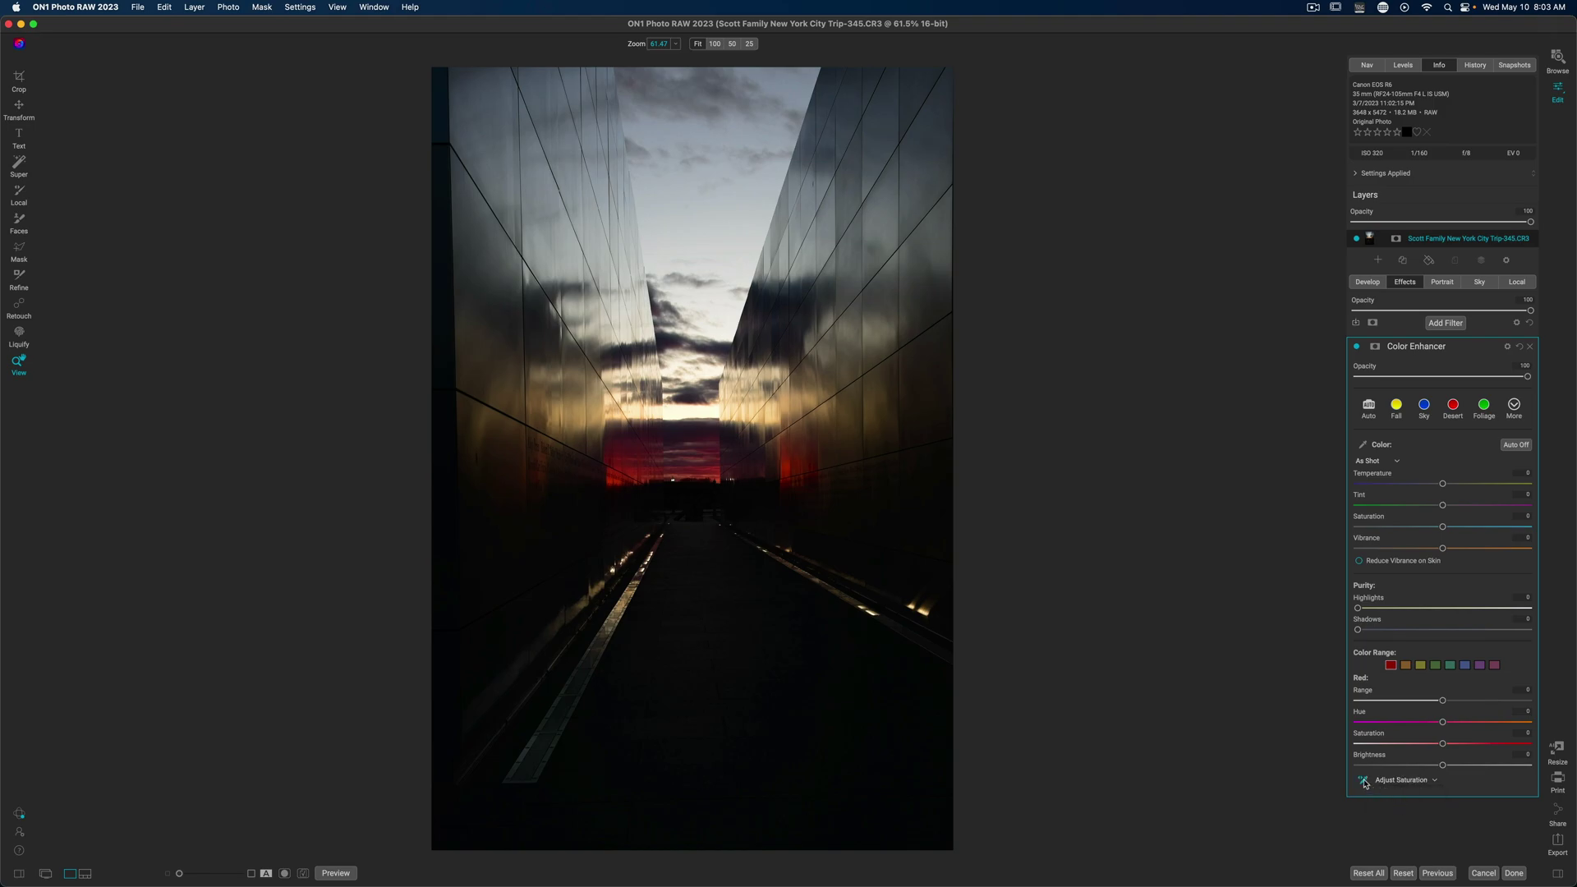
pyautogui.click(1365, 783)
pyautogui.moveTo(890, 471); pyautogui.dragTo(933, 473)
pyautogui.moveTo(1442, 700); pyautogui.dragTo(1477, 706)
# - Widen and saturate the purple and magenta color ranges in Color Enhancer, and brighten the magenta
pyautogui.click(1481, 666)
pyautogui.moveTo(1445, 704); pyautogui.dragTo(1483, 747)
pyautogui.click(1495, 666)
pyautogui.moveTo(1446, 748); pyautogui.dragTo(1467, 704)
pyautogui.moveTo(1442, 765); pyautogui.dragTo(1474, 765)
# - Raise the brightness of the red color range and widen its range slightly more
pyautogui.click(1391, 664)
pyautogui.moveTo(1444, 768); pyautogui.dragTo(1482, 767)
pyautogui.moveTo(1475, 701); pyautogui.dragTo(1488, 703)
# - Lower the hue of the orange color range and fine-tune its saturation and range
pyautogui.click(1406, 666)
pyautogui.moveTo(1443, 723)
pyautogui.mouseDown()
pyautogui.moveTo(1369, 728)
pyautogui.moveTo(1470, 729)
pyautogui.moveTo(1364, 742)
pyautogui.moveTo(1433, 740)
pyautogui.mouseUp()
pyautogui.moveTo(1444, 746); pyautogui.dragTo(1409, 709)
# - Shift the yellow hue to about -19, increase its saturation, raise brightness to about 13, and widen the yellow range slightly
pyautogui.click(1421, 666)
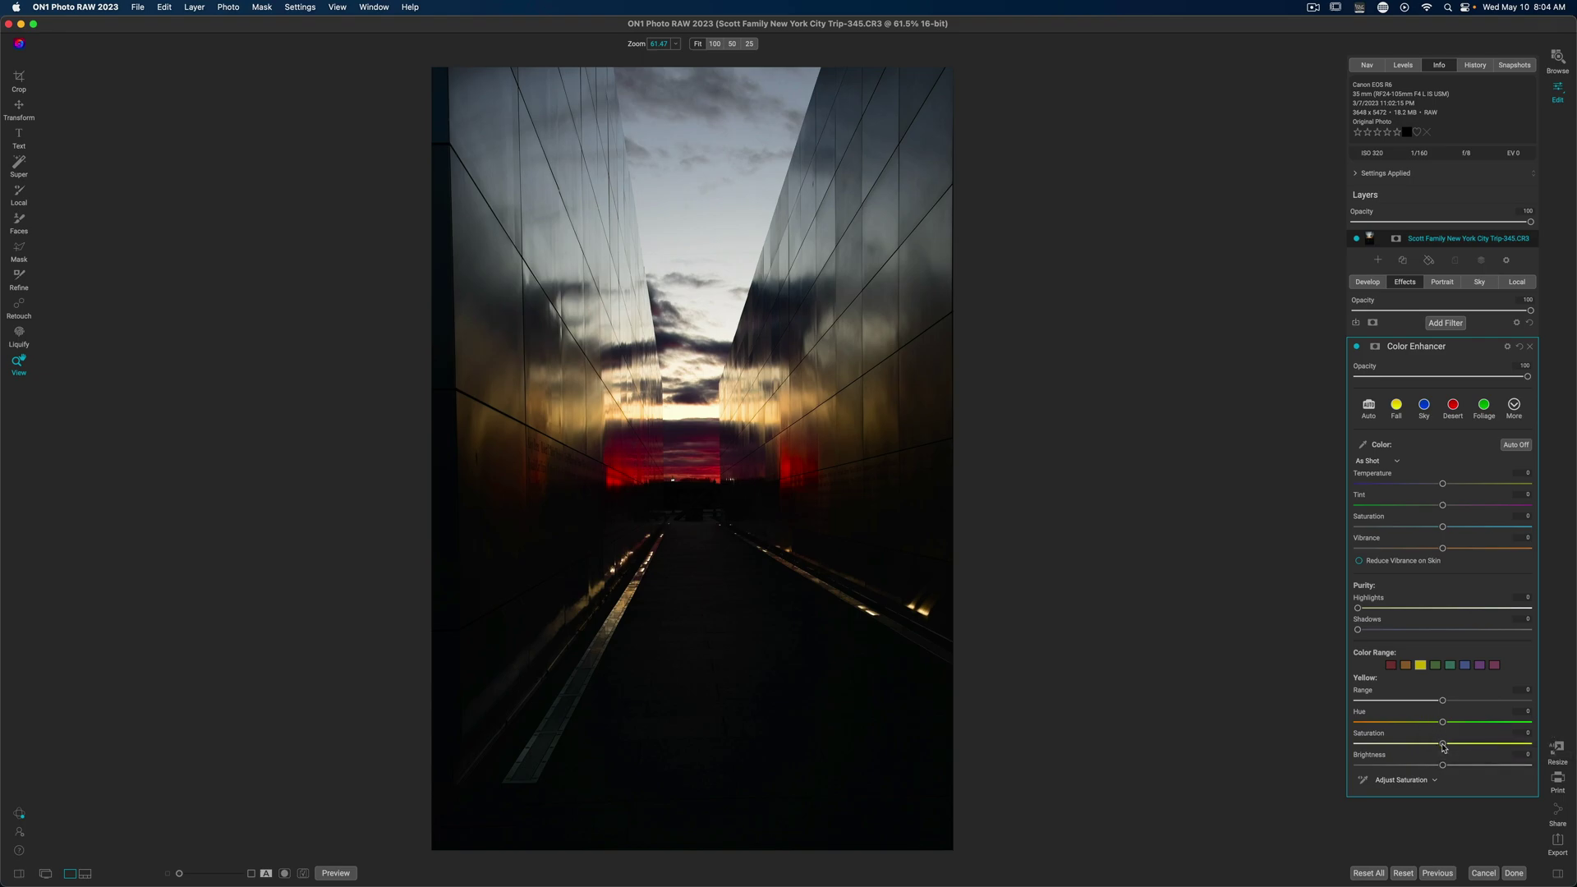
pyautogui.moveTo(1447, 747); pyautogui.dragTo(1475, 744)
pyautogui.click(1471, 743)
pyautogui.moveTo(1443, 723); pyautogui.dragTo(1436, 723)
pyautogui.moveTo(1417, 726); pyautogui.dragTo(1467, 762)
pyautogui.moveTo(1442, 700); pyautogui.dragTo(1458, 702)
# - Mask a darkening local adjustment with a Vignette centered on the sunset, and tighten it to a nearly circular shape
pyautogui.click(1517, 283)
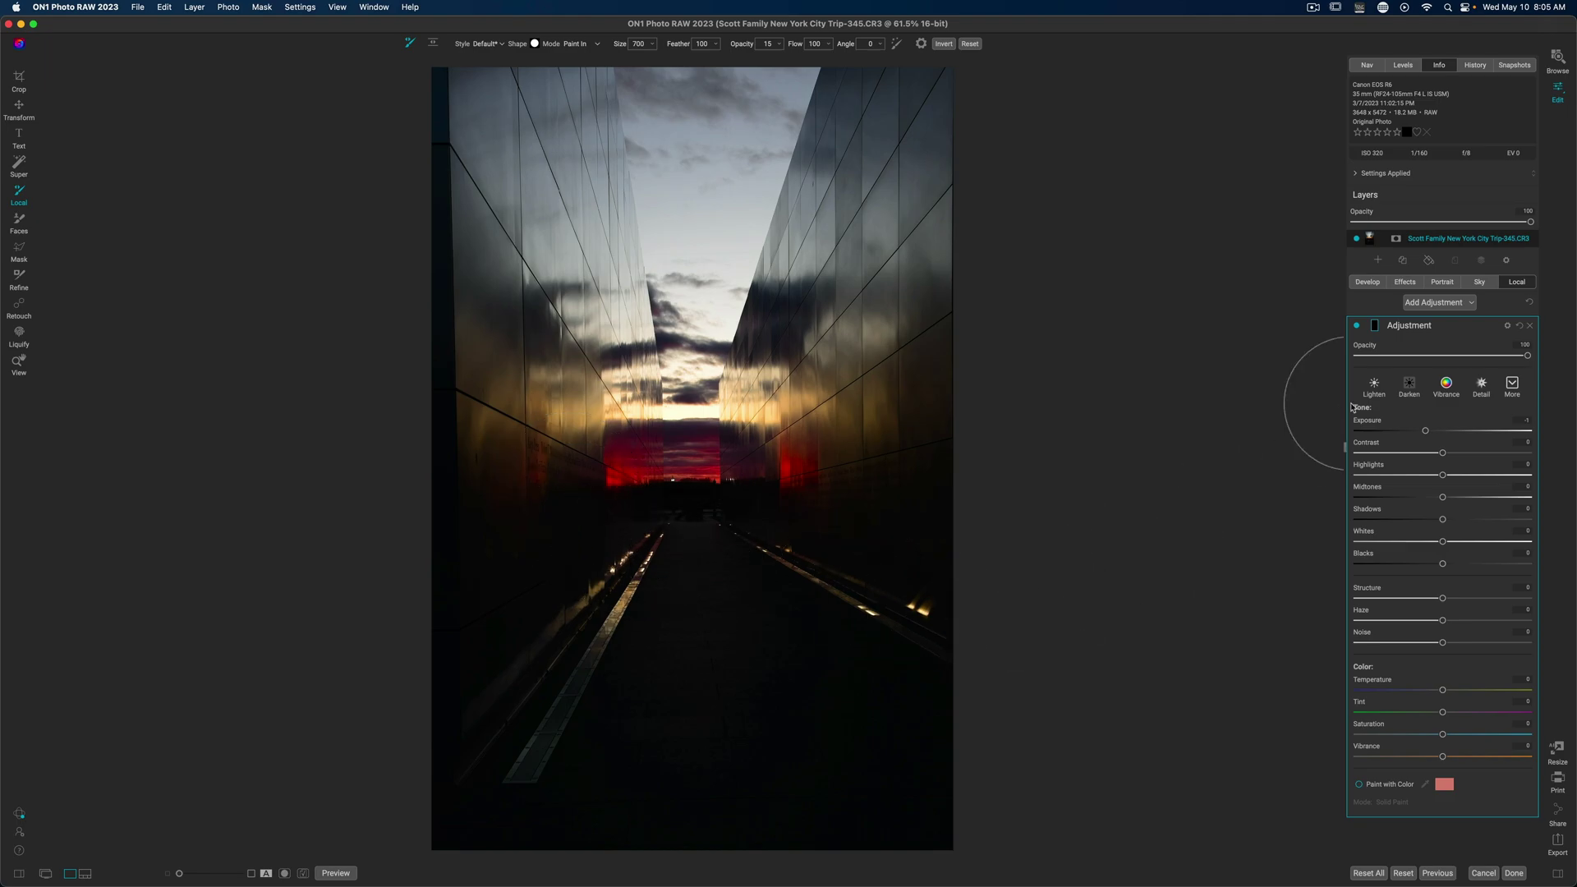
pyautogui.press('b')
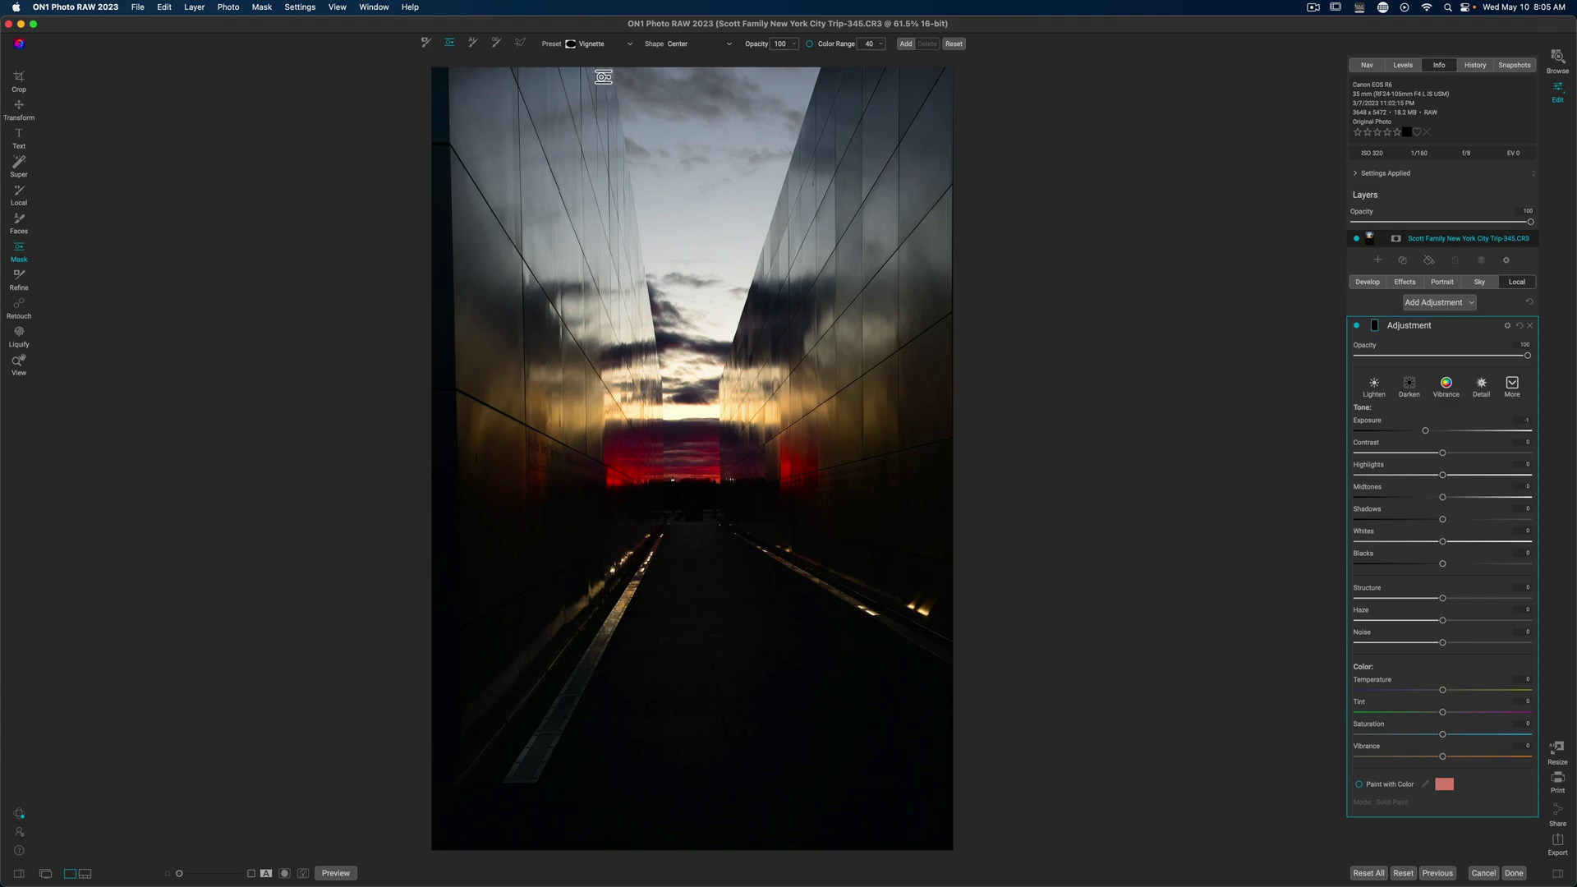
pyautogui.click(687, 464)
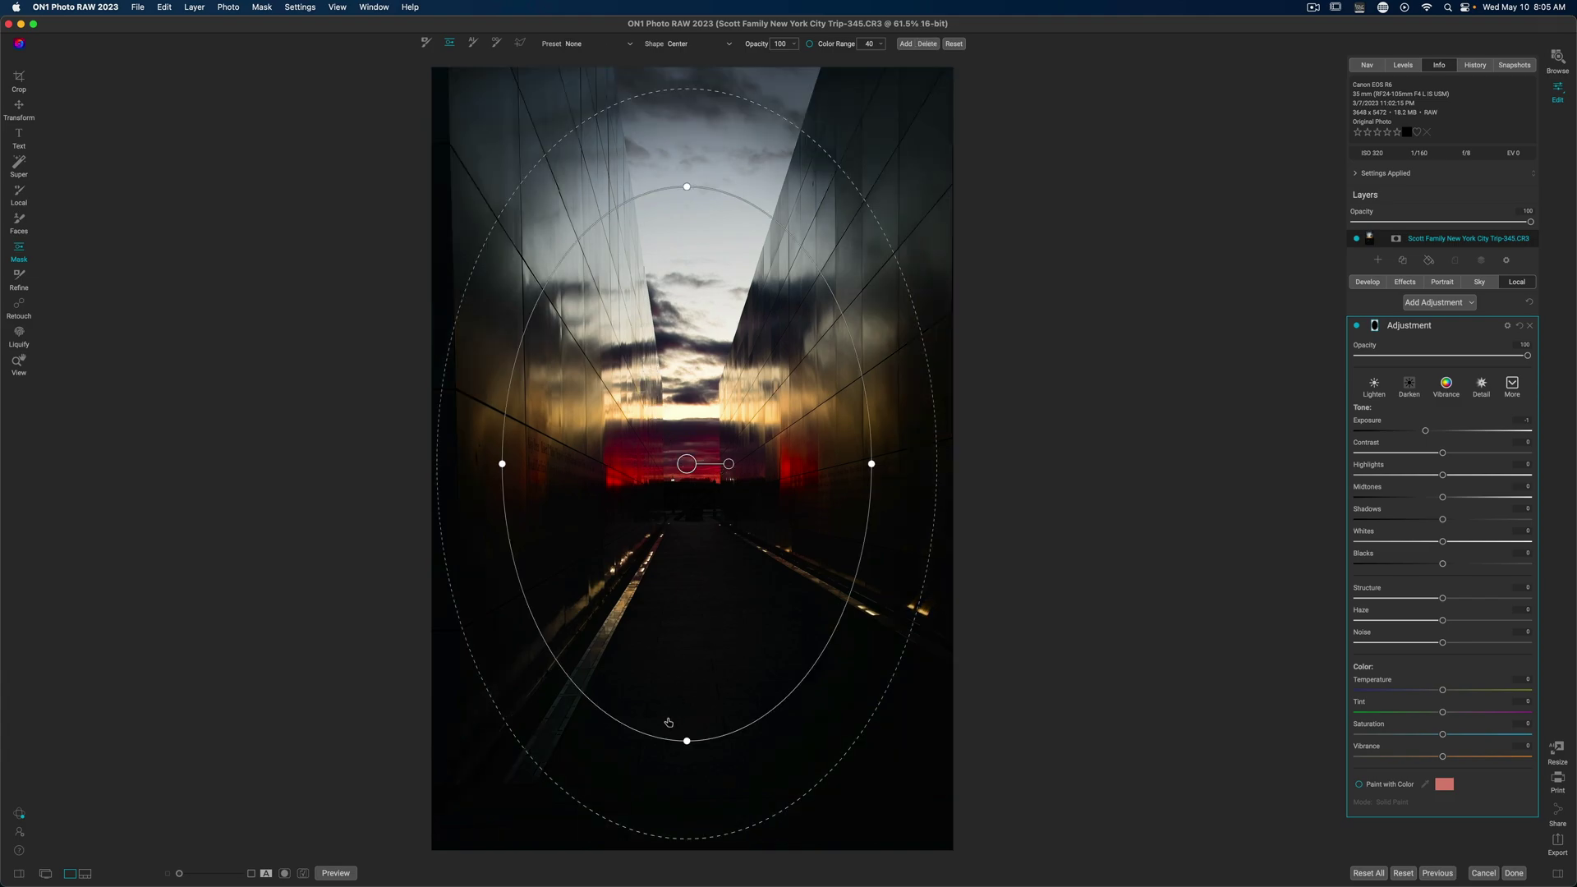
pyautogui.moveTo(662, 726); pyautogui.dragTo(665, 700)
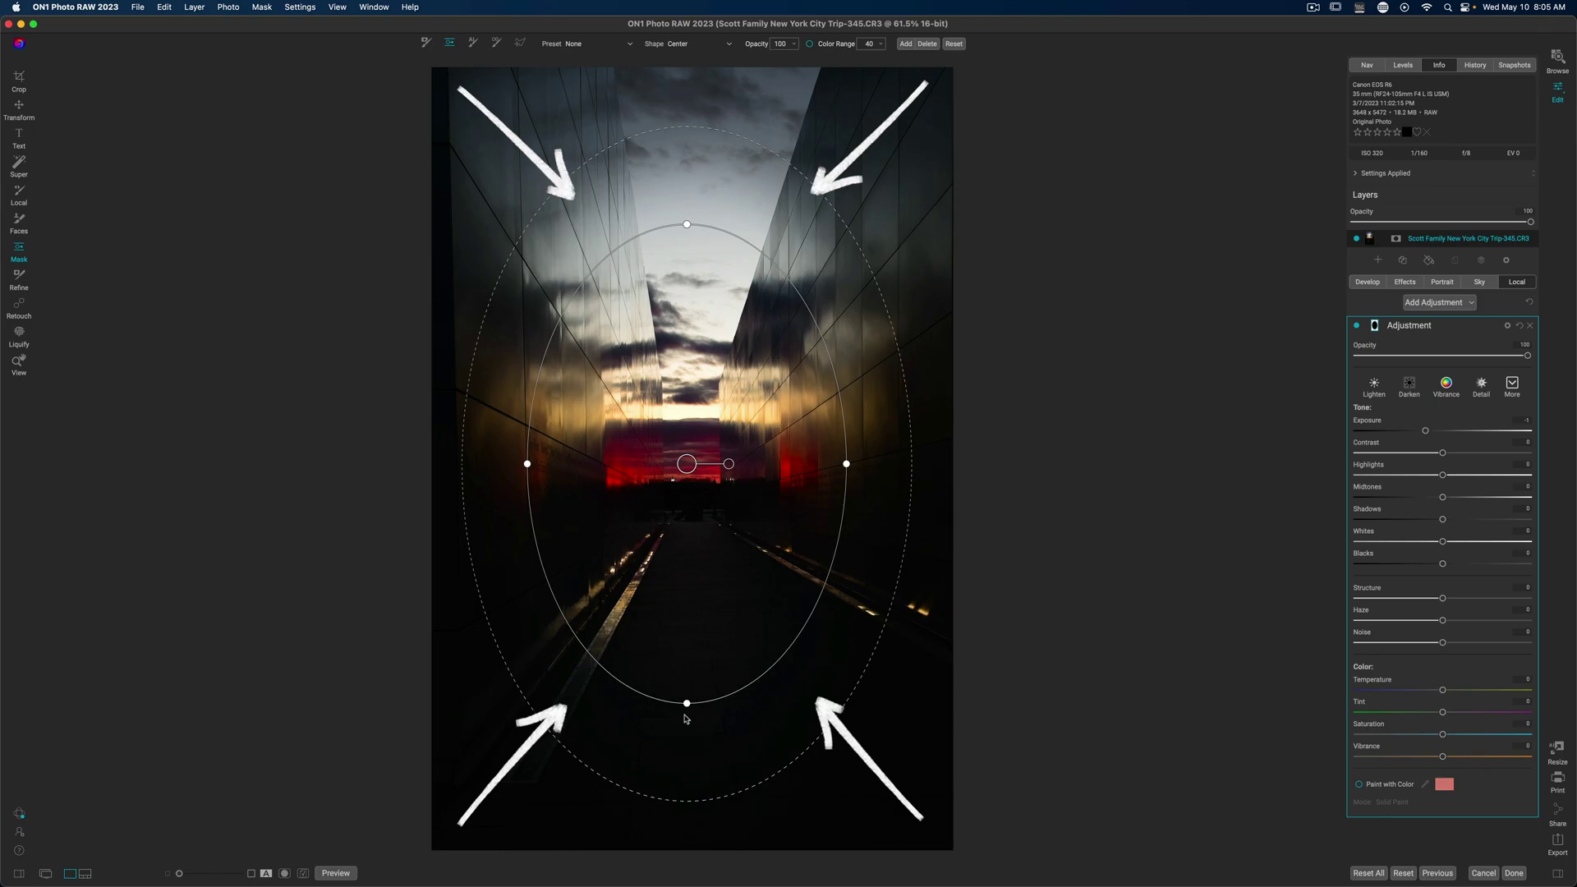
pyautogui.moveTo(687, 704); pyautogui.dragTo(687, 631)
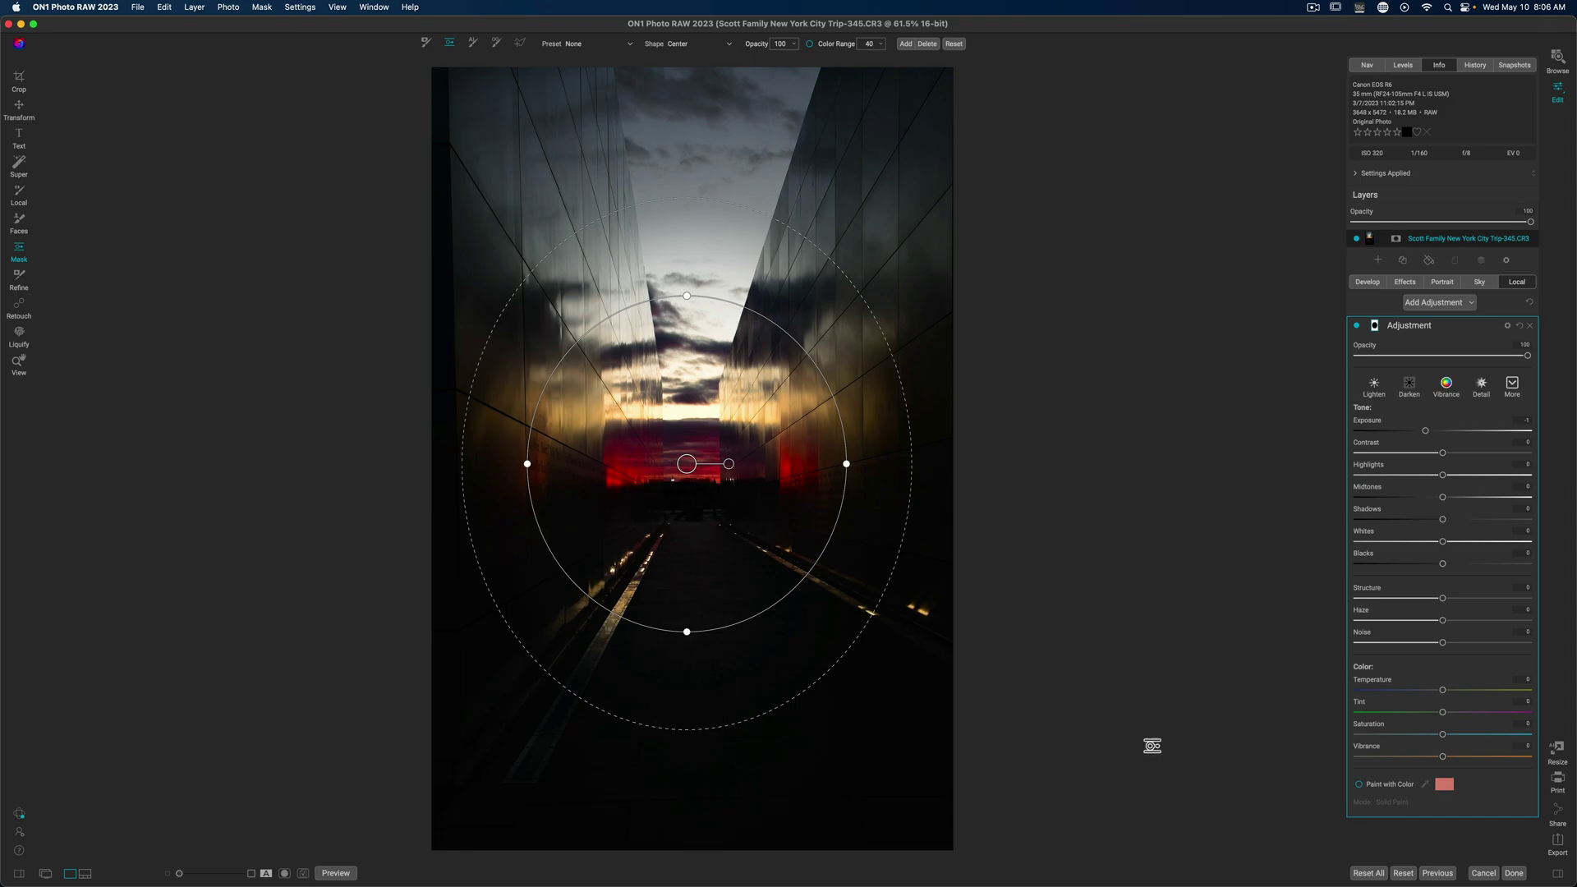
# - Rename the vignette-masked local adjustment as Burn All
pyautogui.doubleClick(1410, 326)
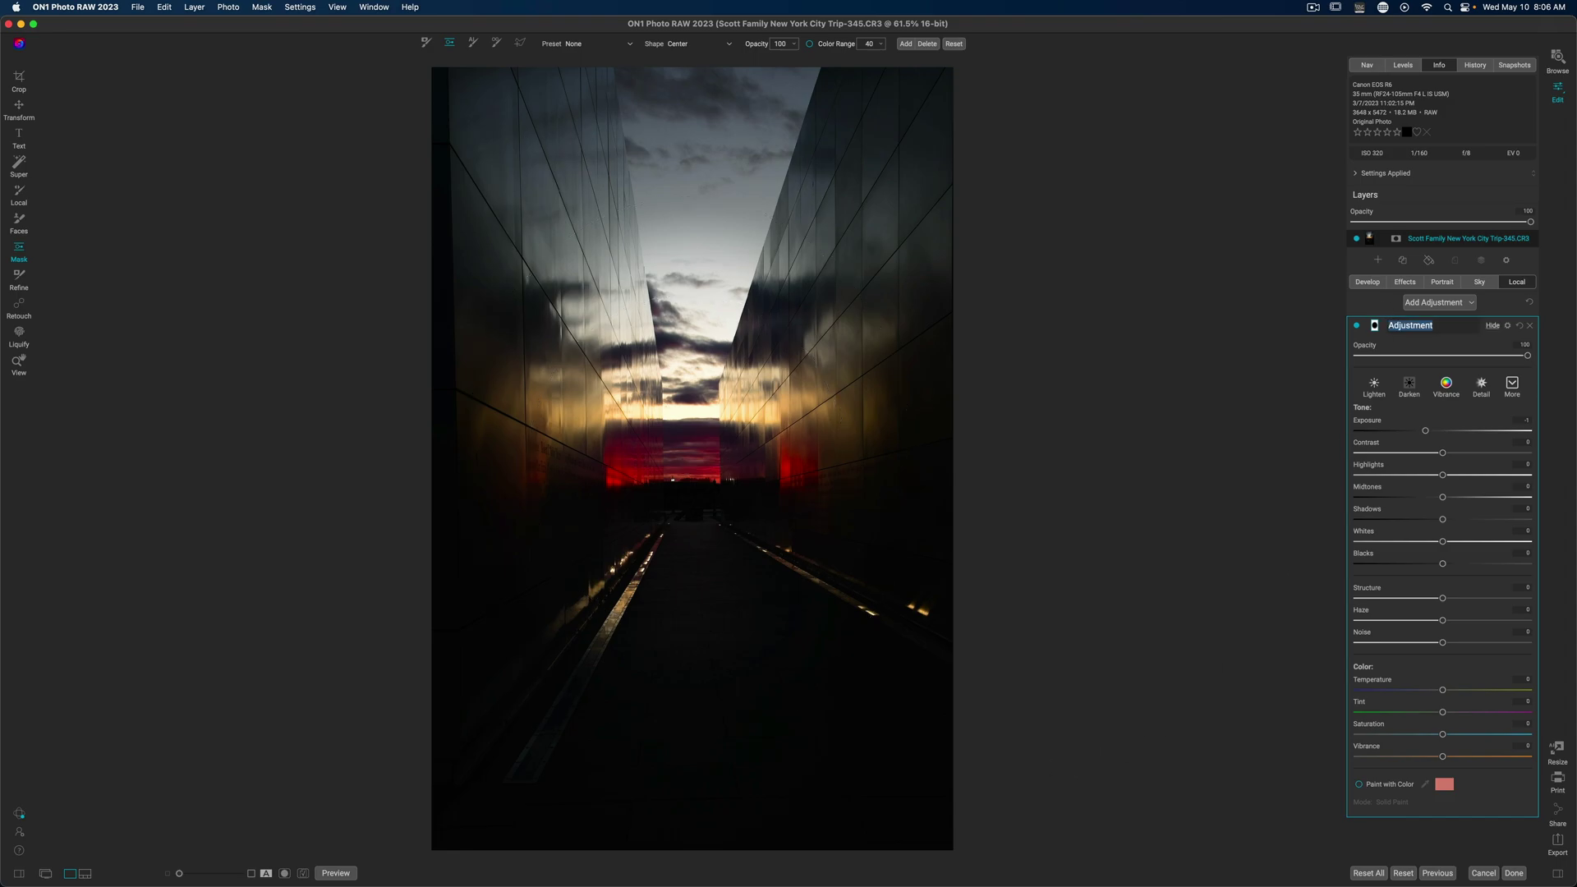
pyautogui.write('Burn All')
pyautogui.press('Return')
# - Add another local adjustment and mask it to the walkway with a filled, closed polygon outline in Paint In mode
pyautogui.click(1452, 305)
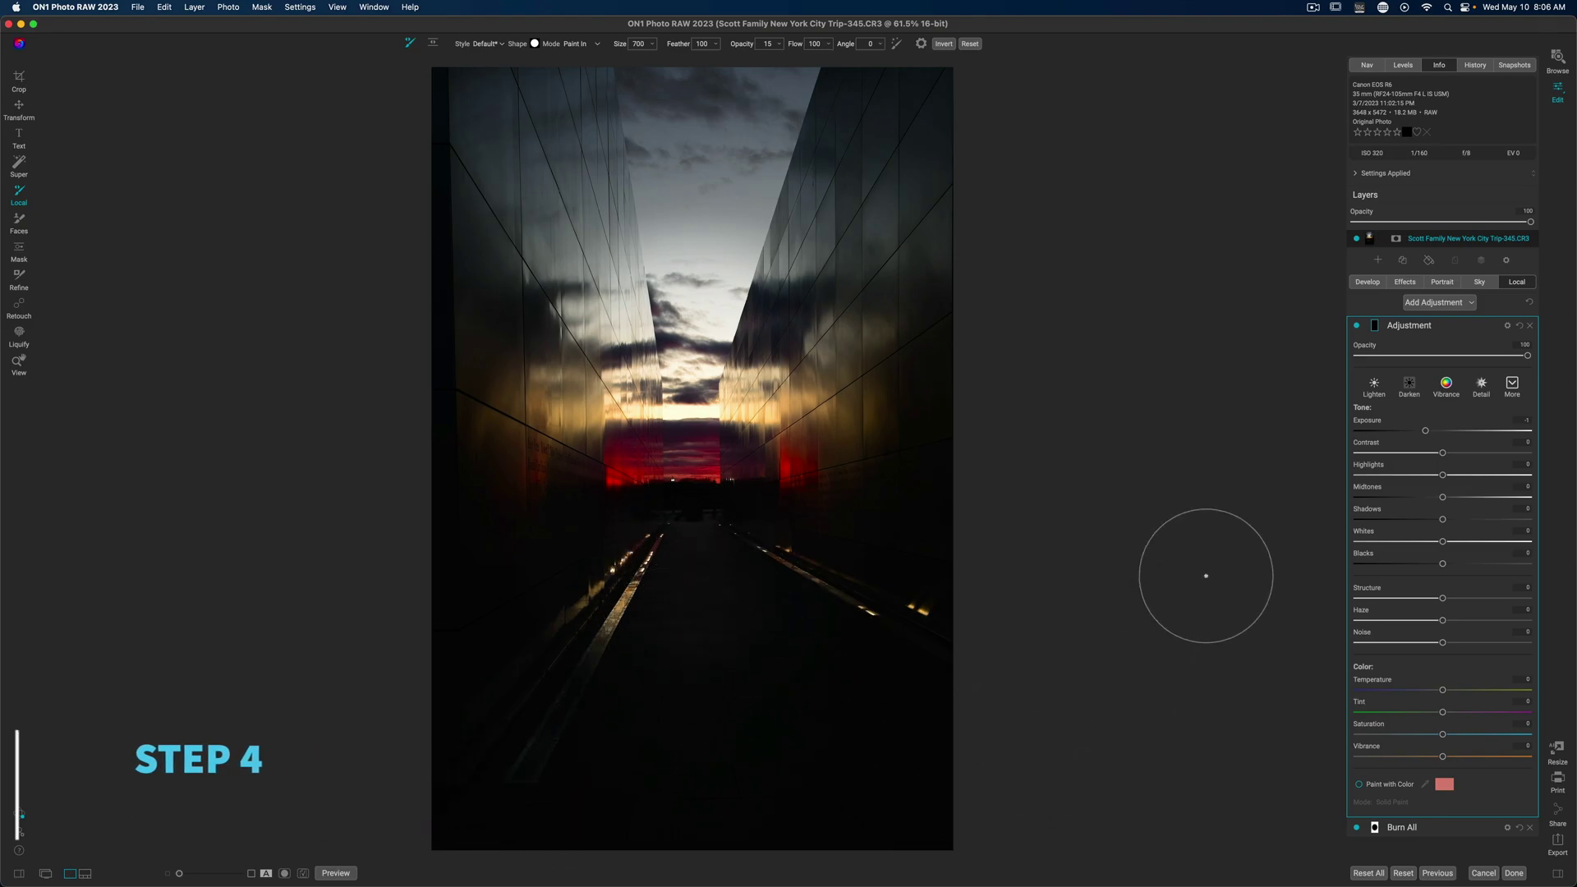
pyautogui.press('m')
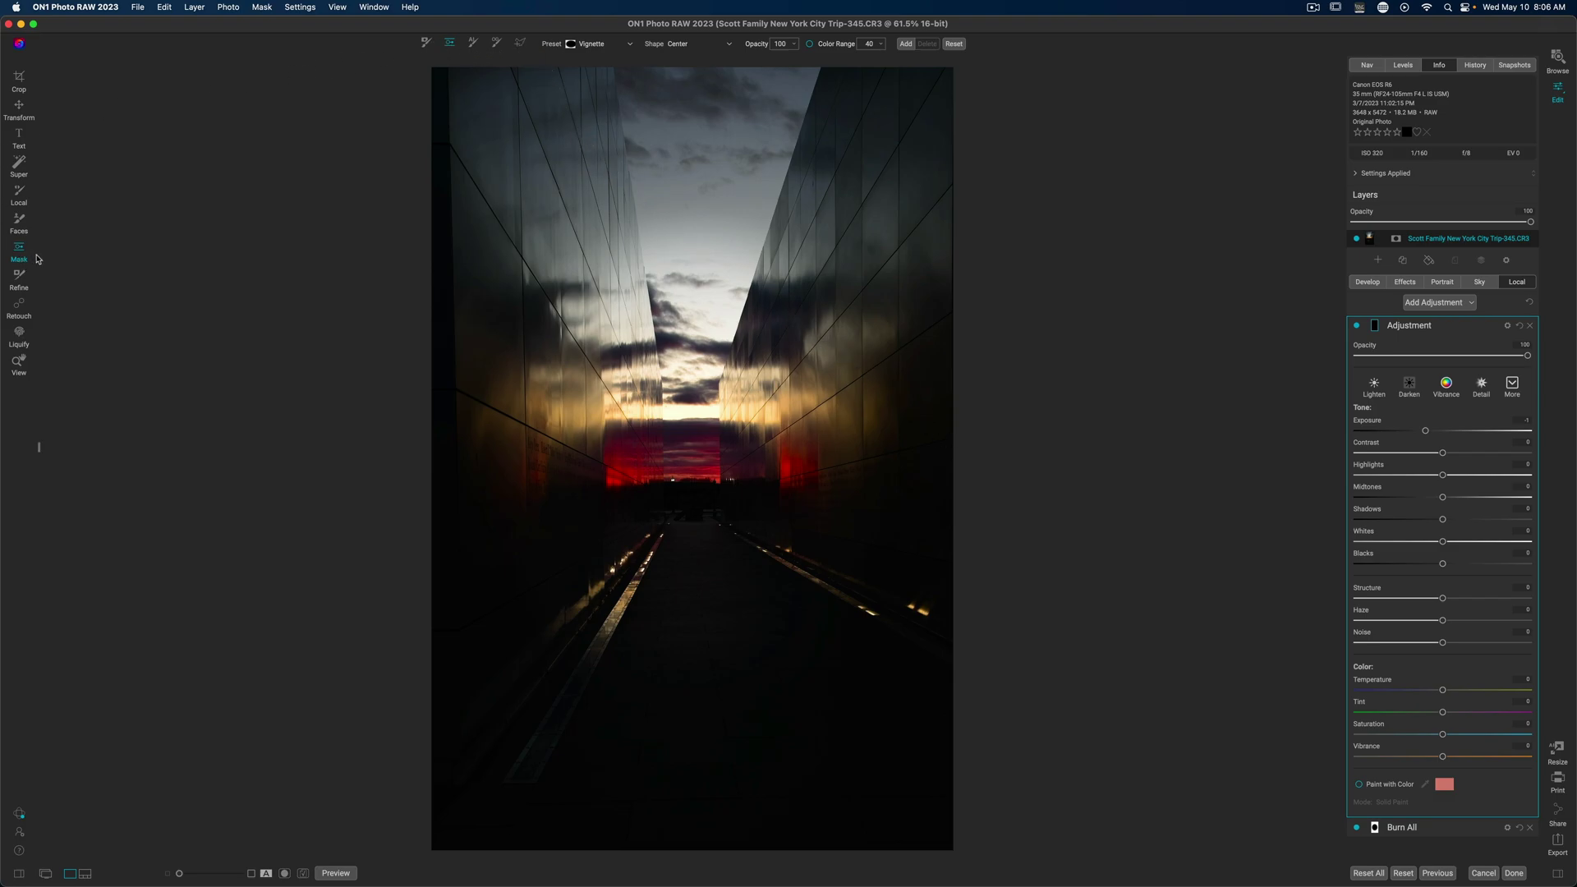
pyautogui.click(520, 45)
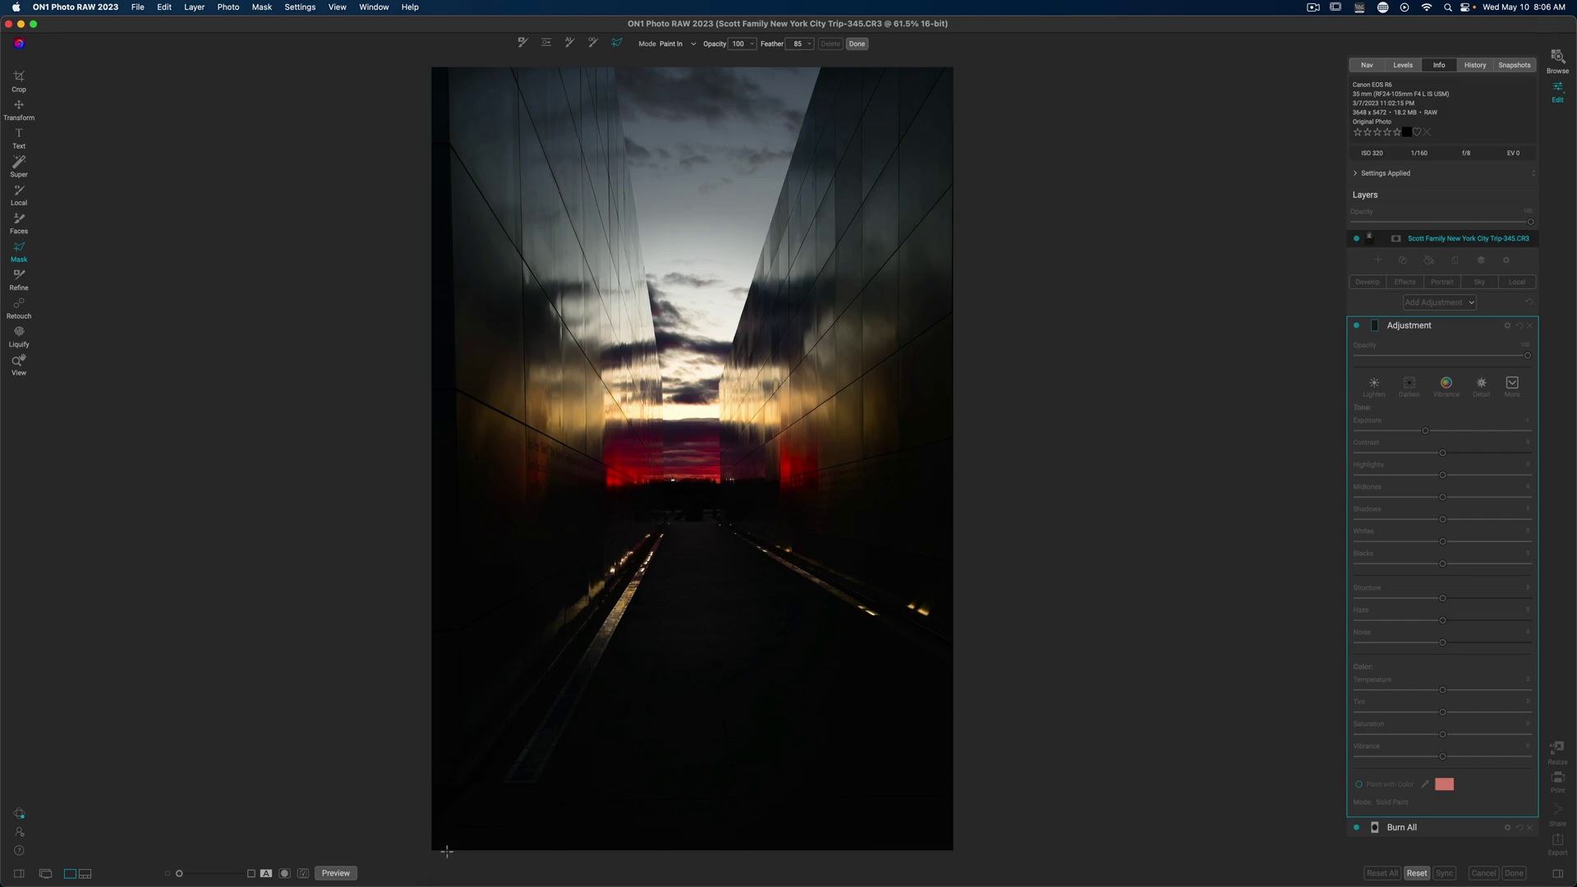
pyautogui.click(435, 852)
pyautogui.click(536, 794)
pyautogui.click(640, 598)
pyautogui.click(673, 521)
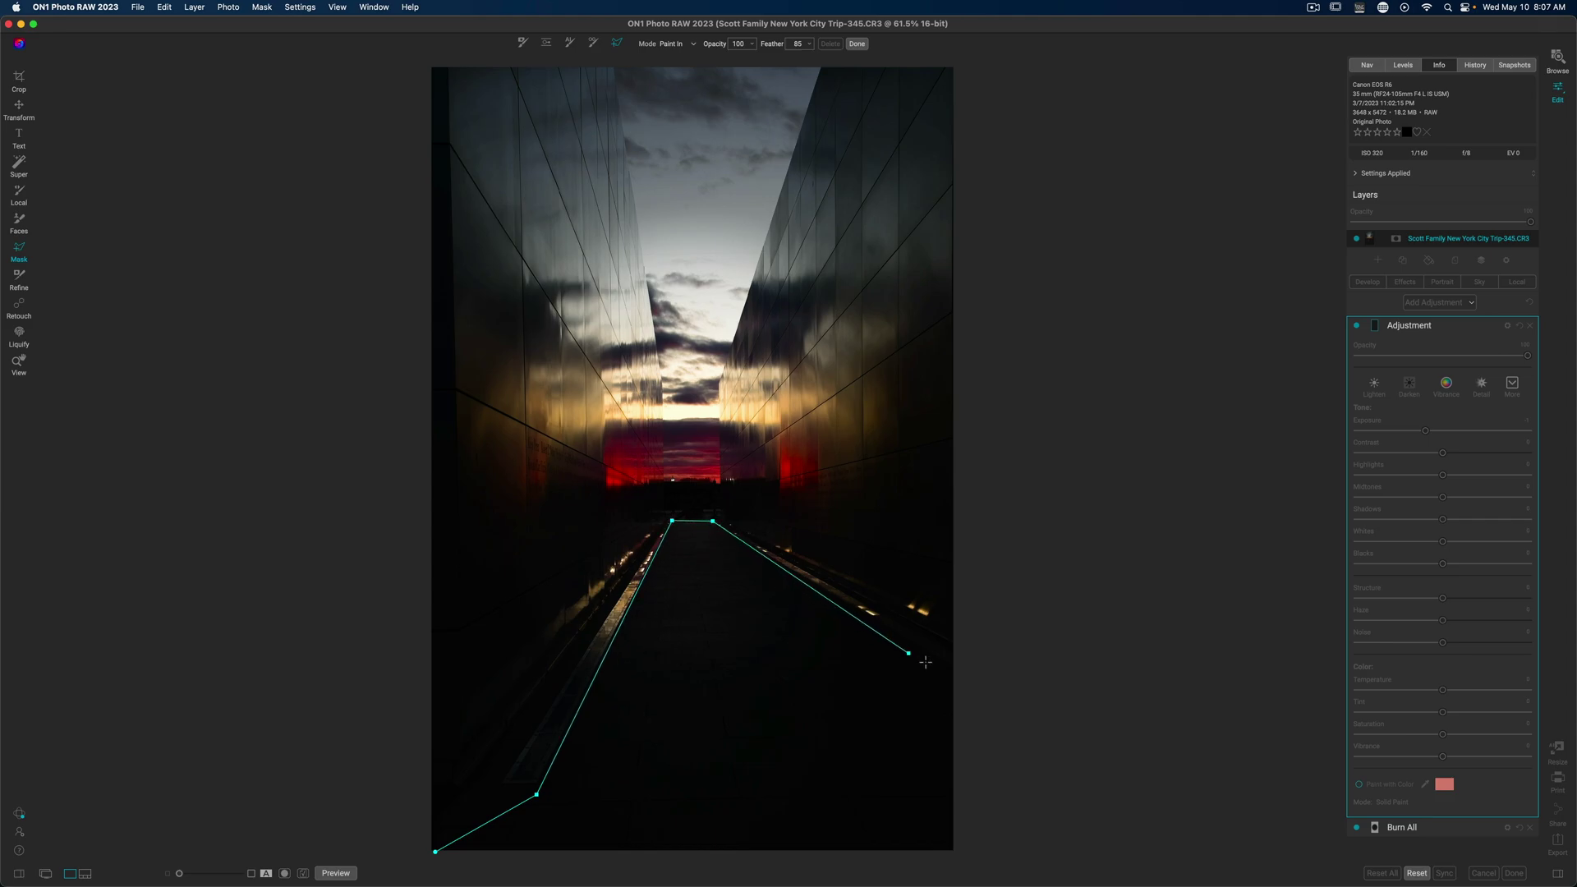
pyautogui.click(962, 680)
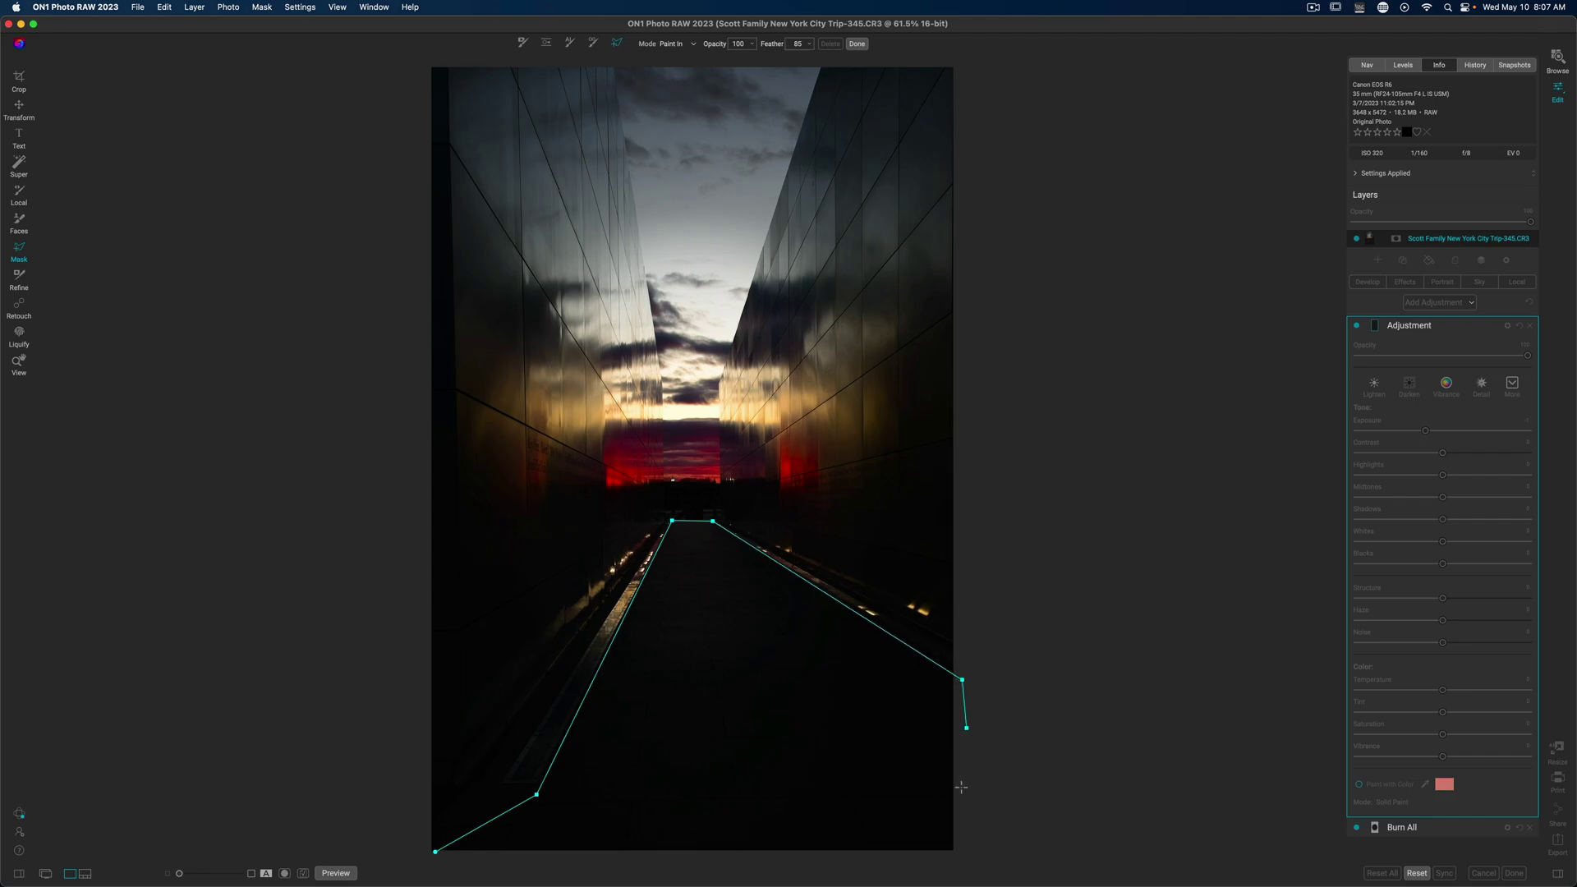
pyautogui.click(961, 852)
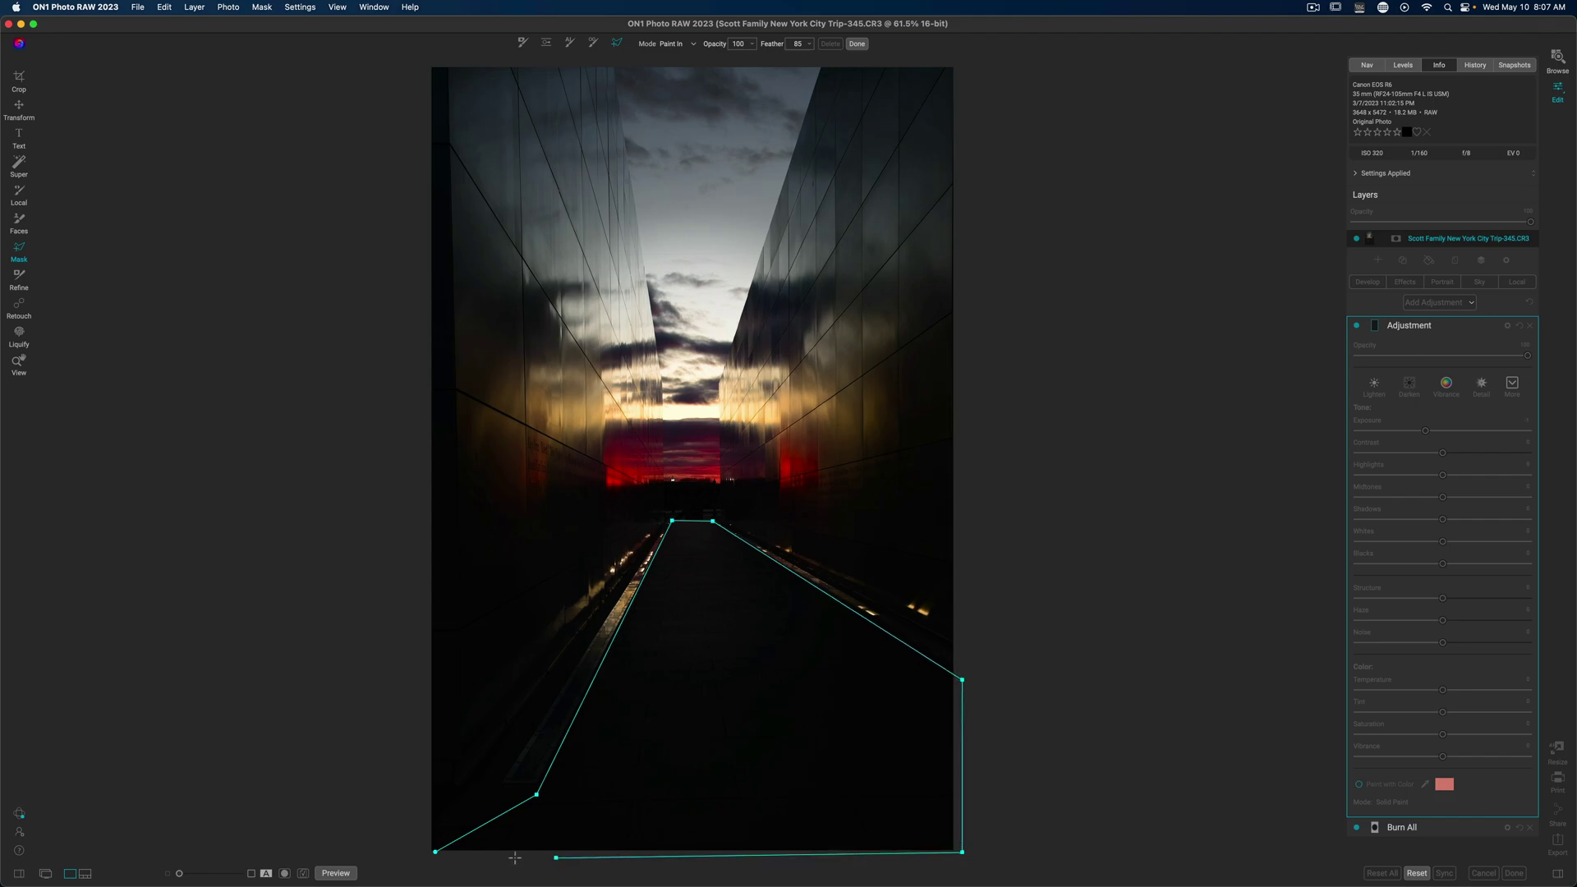
pyautogui.click(435, 852)
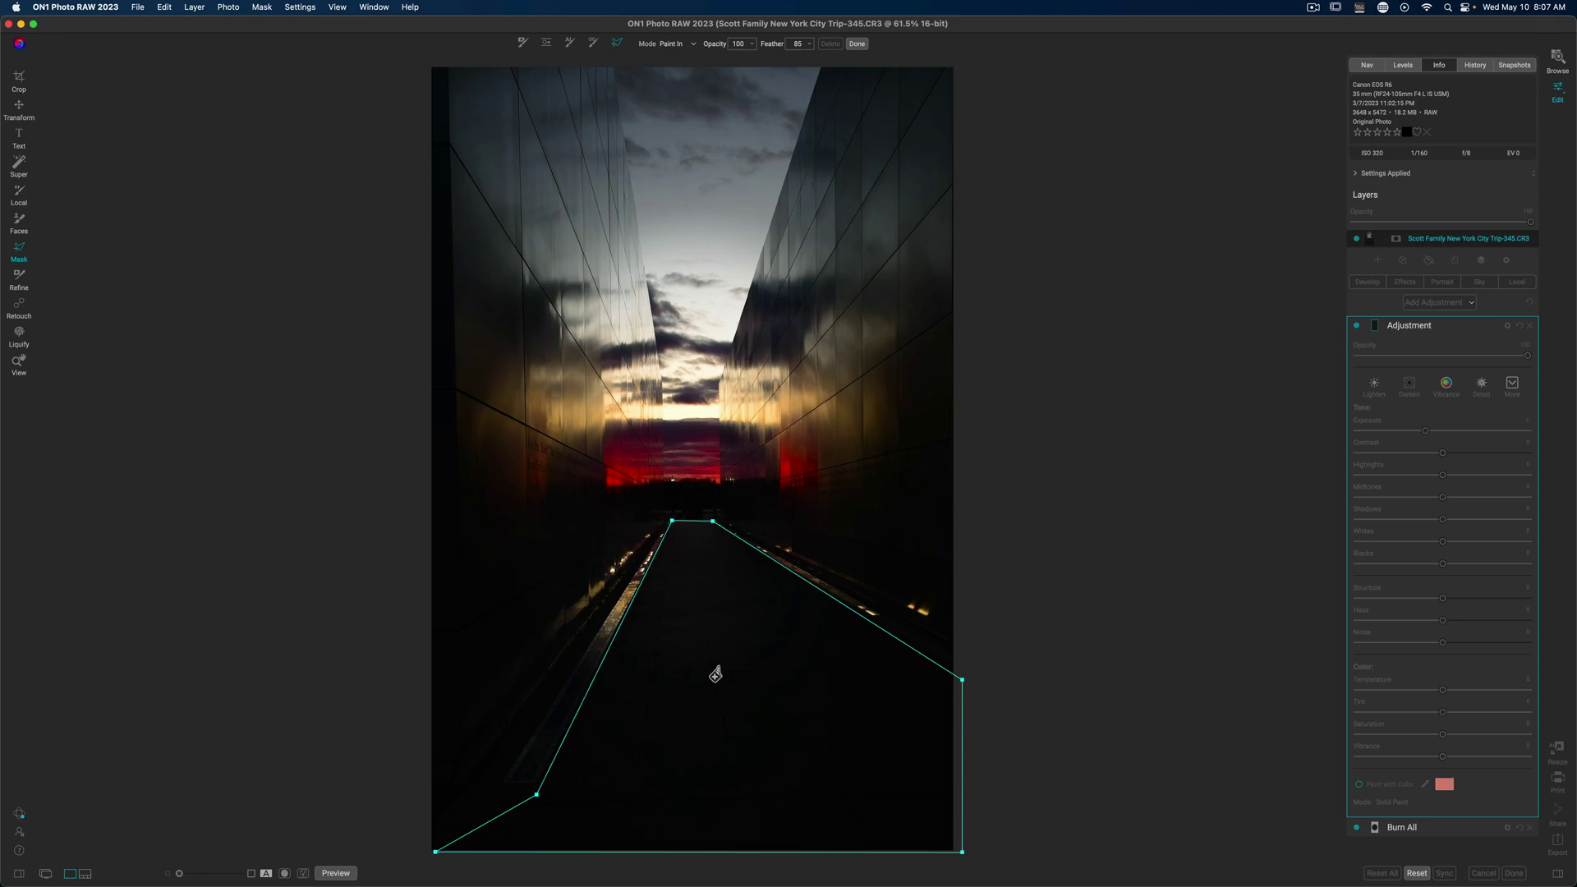
pyautogui.click(715, 674)
pyautogui.click(856, 45)
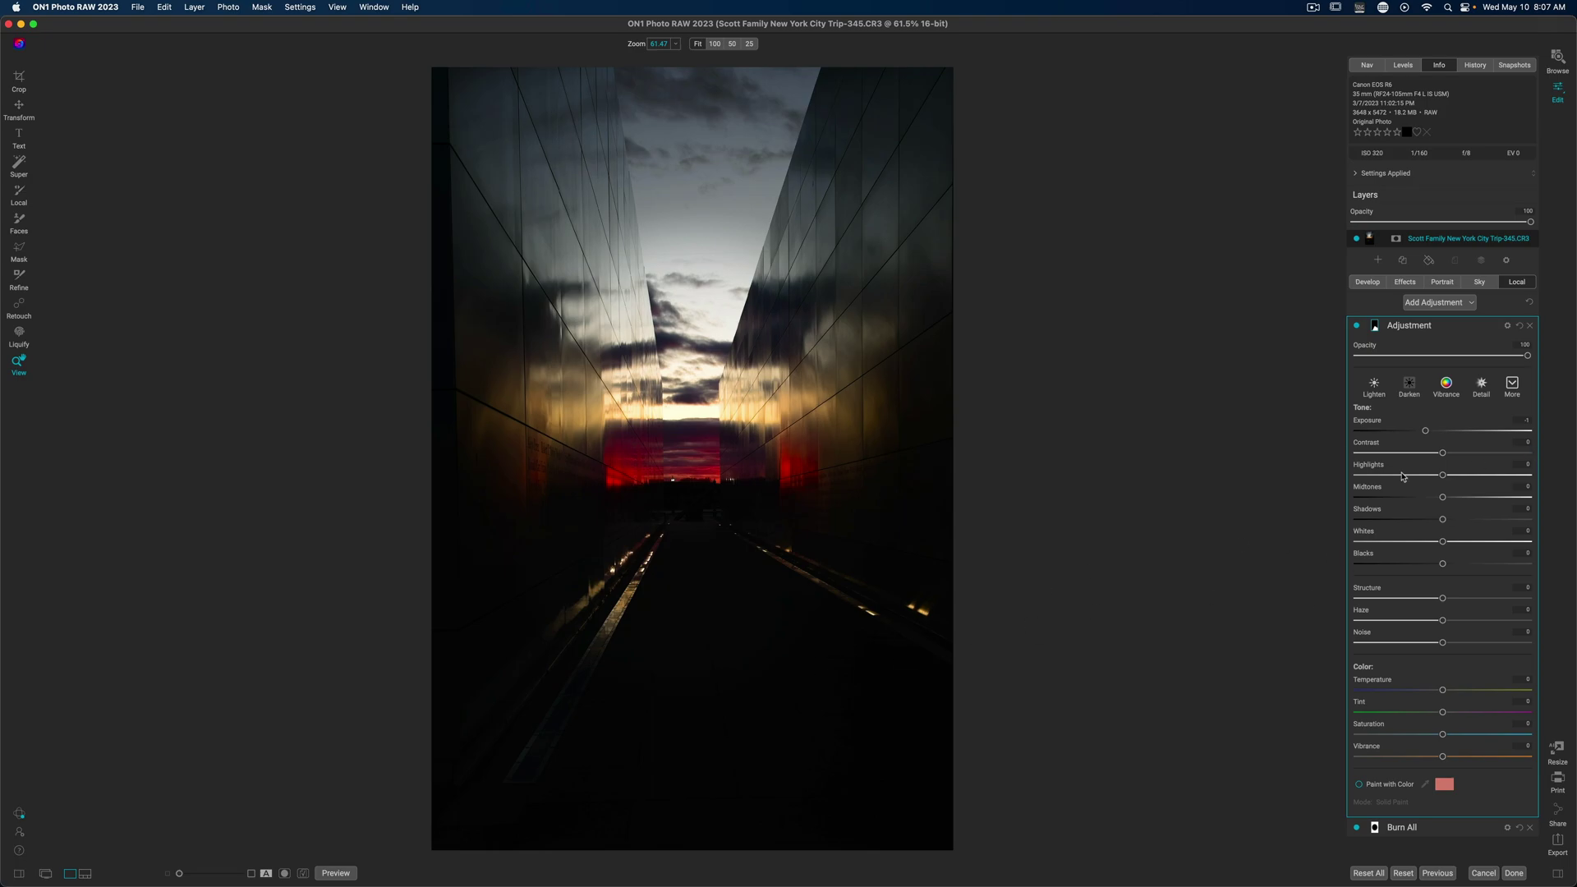
# - Brighten the masked walkway with exposure of about 2 and shadows of about 21, and increase its structure
pyautogui.moveTo(1427, 433); pyautogui.dragTo(1478, 438)
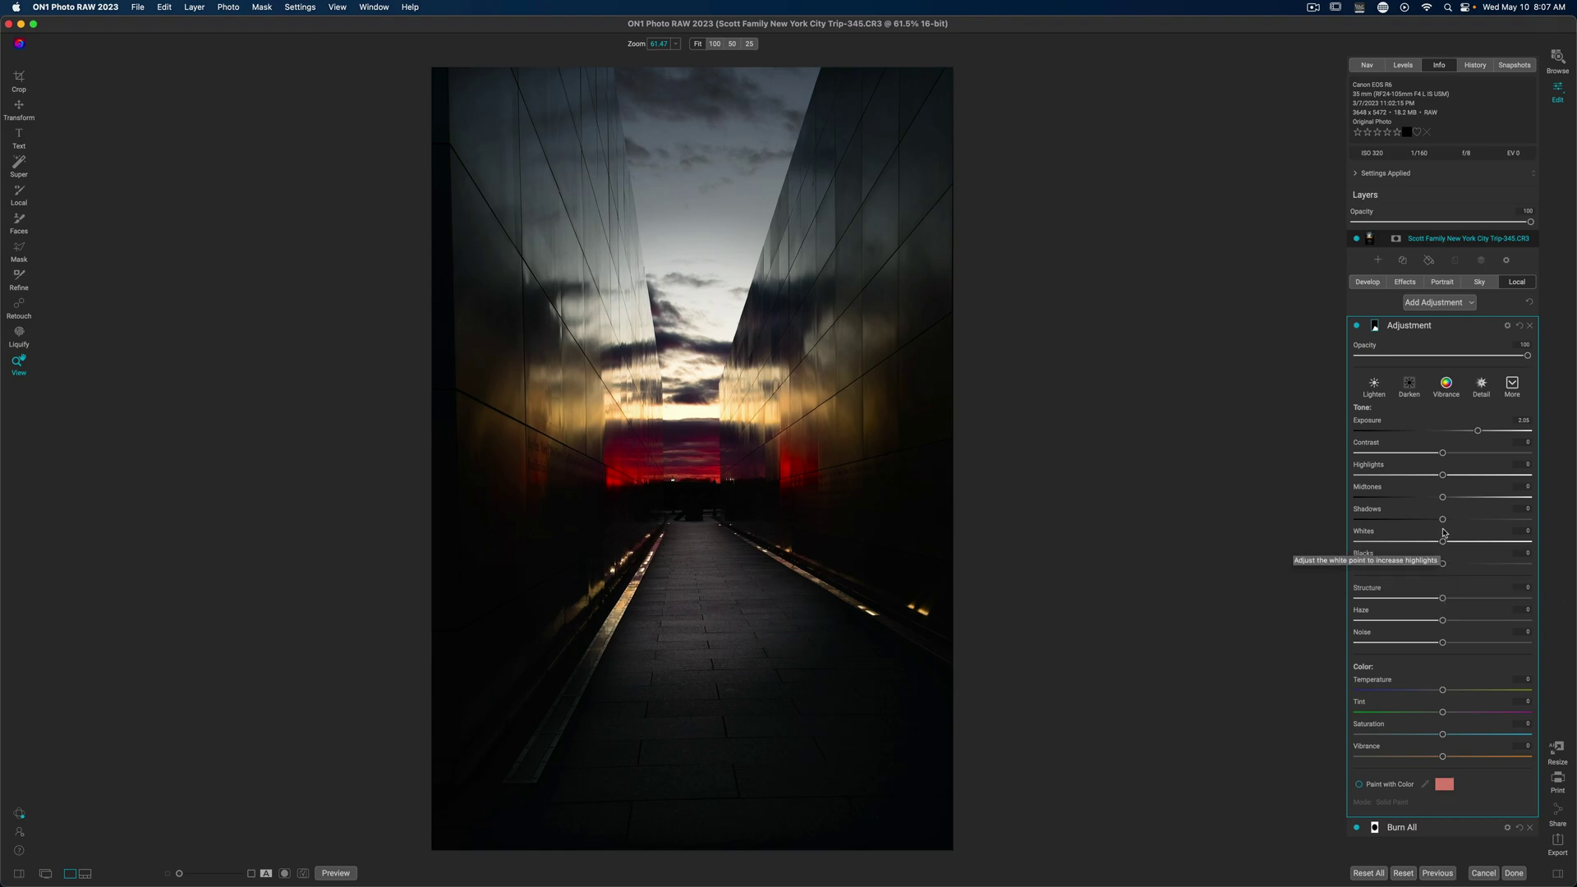
pyautogui.moveTo(1443, 520); pyautogui.dragTo(1464, 520)
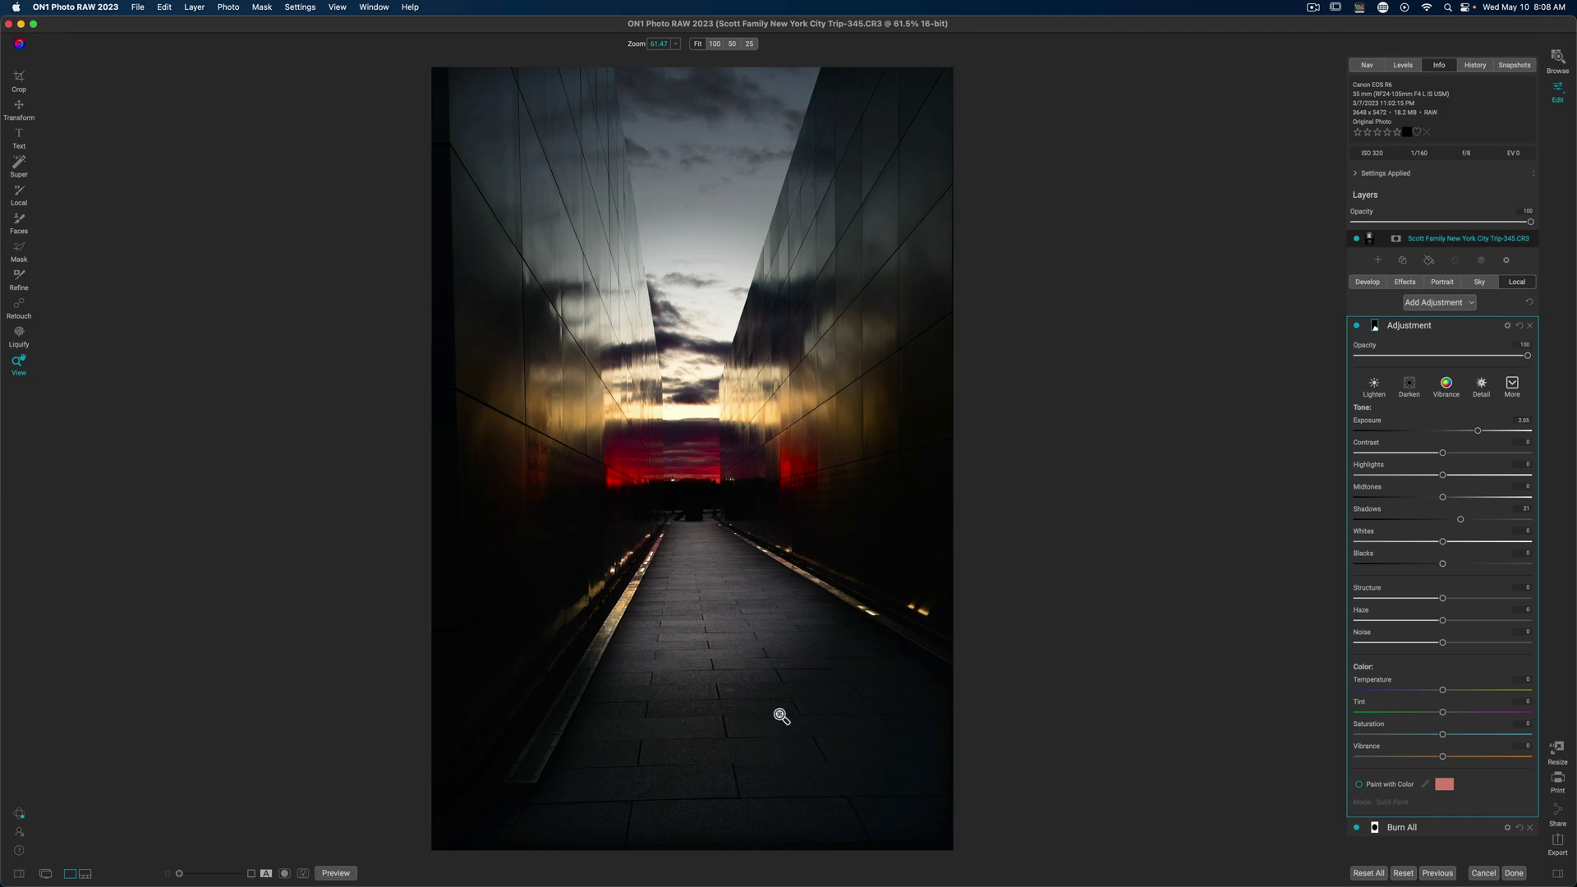
pyautogui.moveTo(1444, 601); pyautogui.dragTo(1464, 601)
# - Add a Grunge filter and restrict it to the walkway by copying and pasting the walkway adjustment's mask
pyautogui.click(1376, 329)
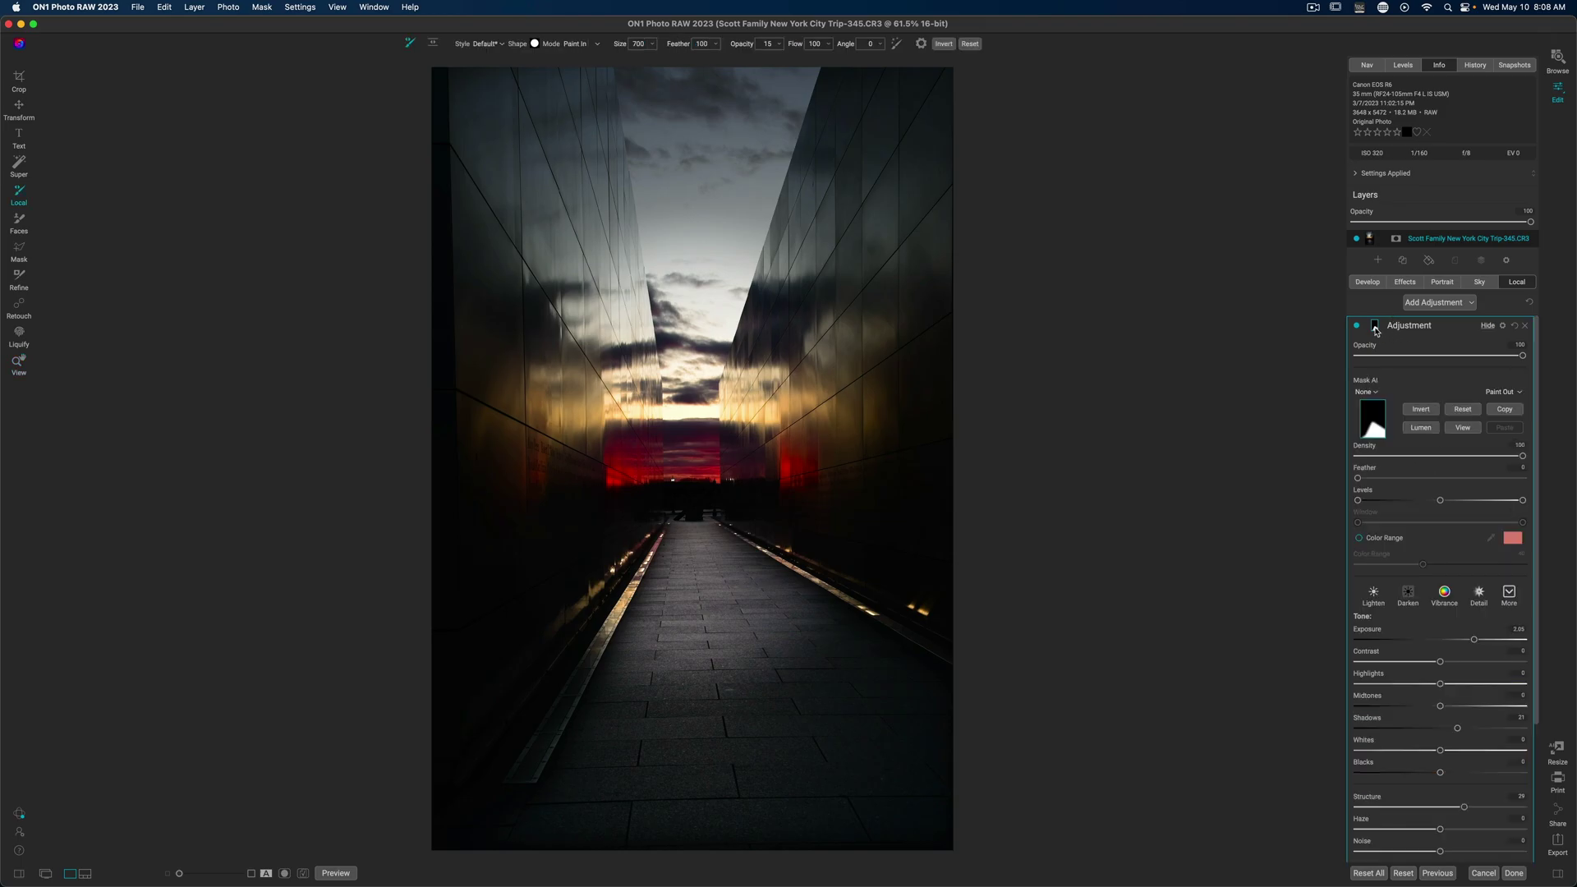
pyautogui.click(1507, 411)
pyautogui.click(1405, 281)
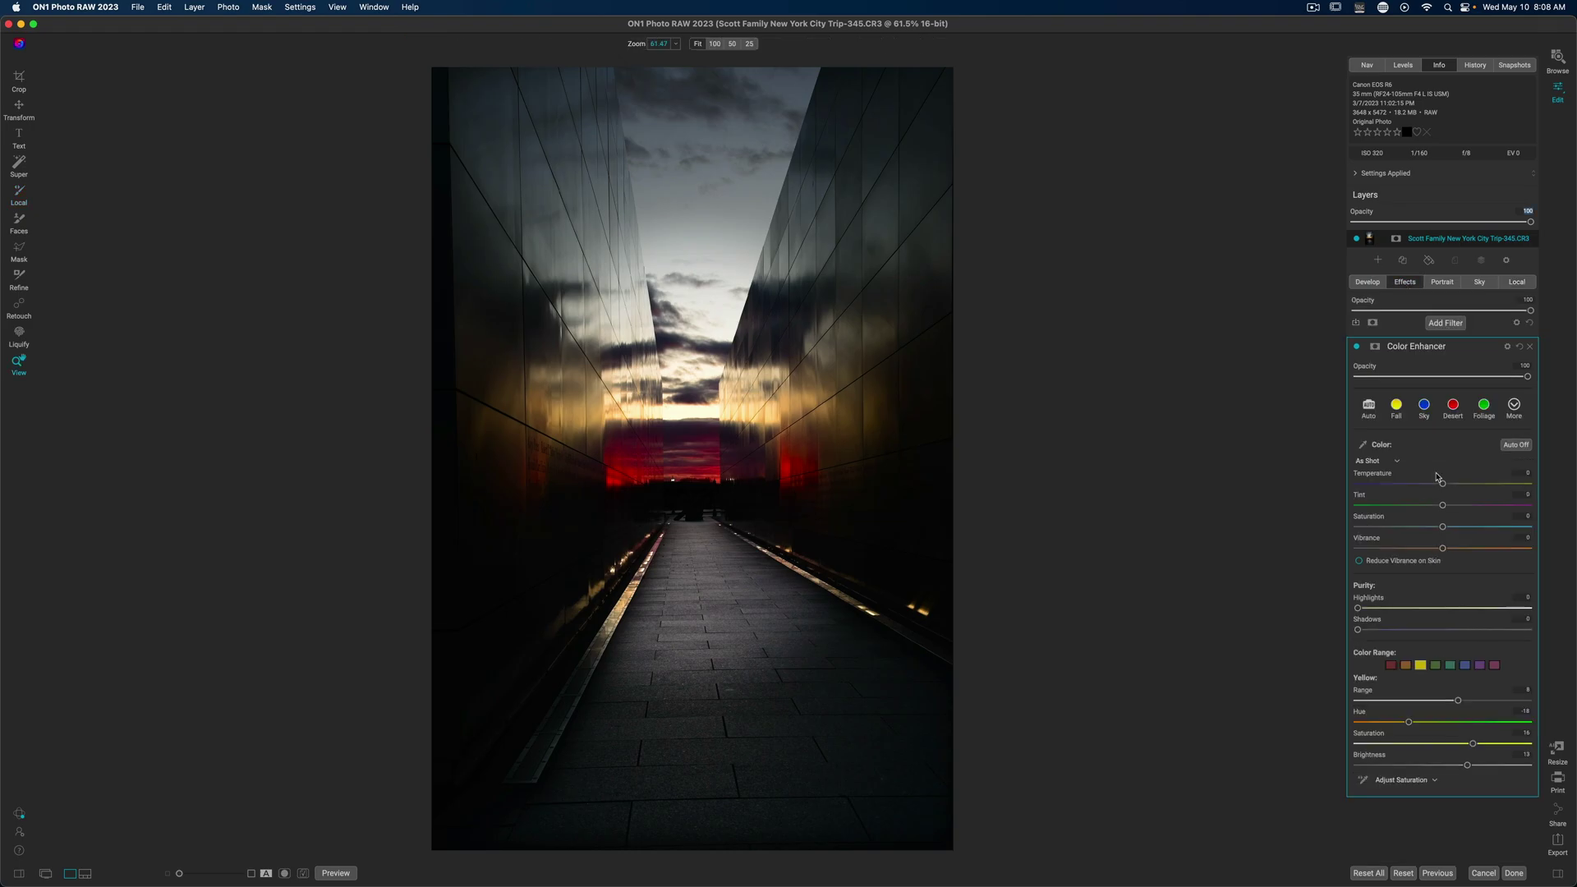
pyautogui.click(1445, 323)
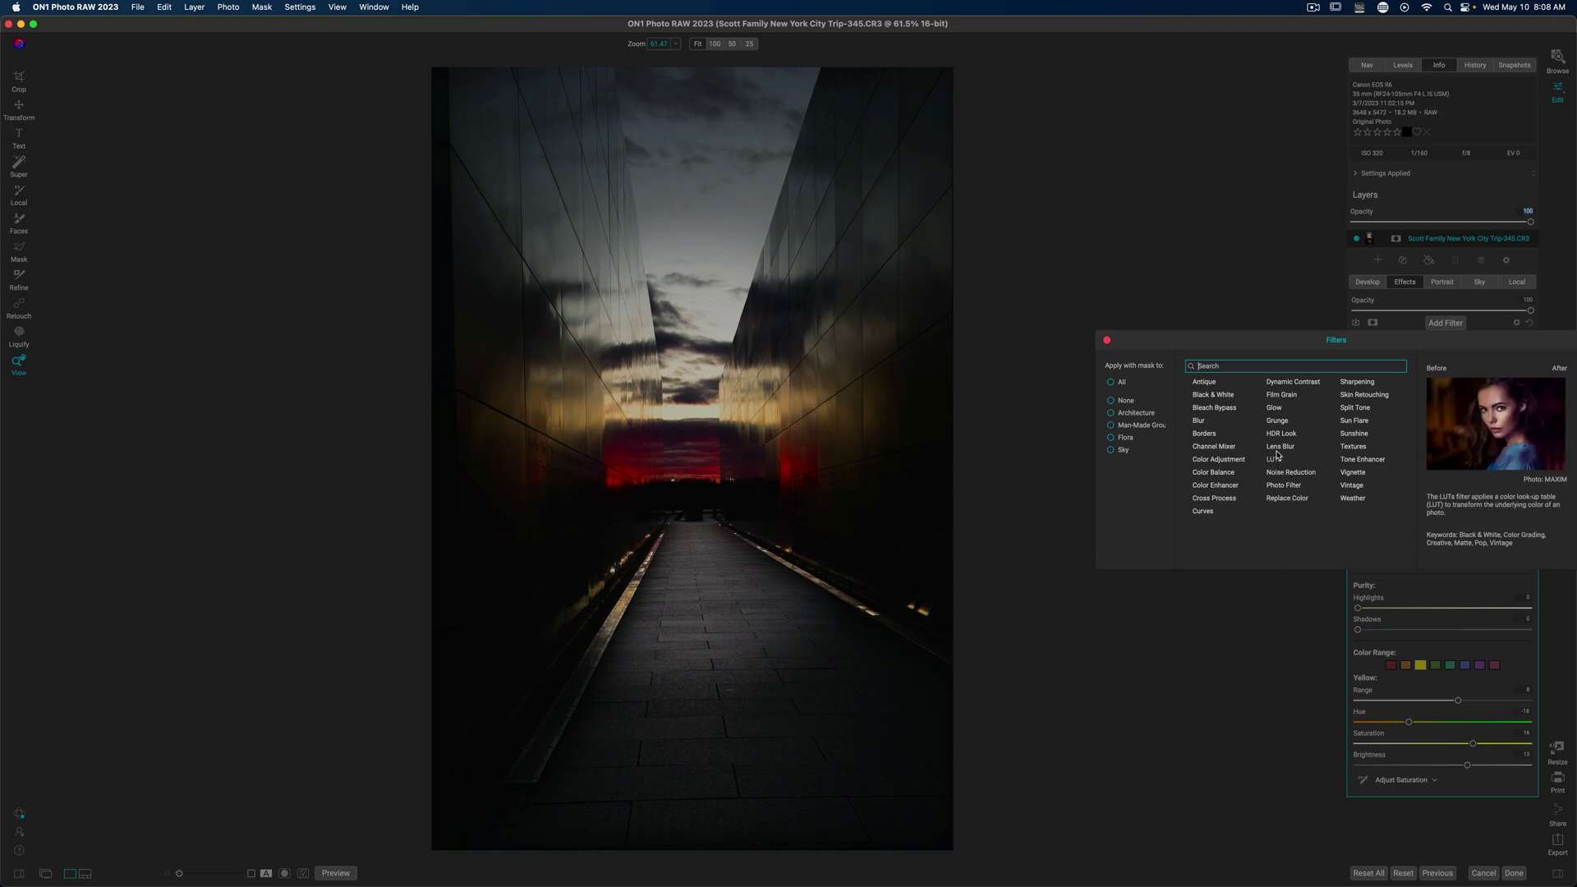
pyautogui.click(1277, 420)
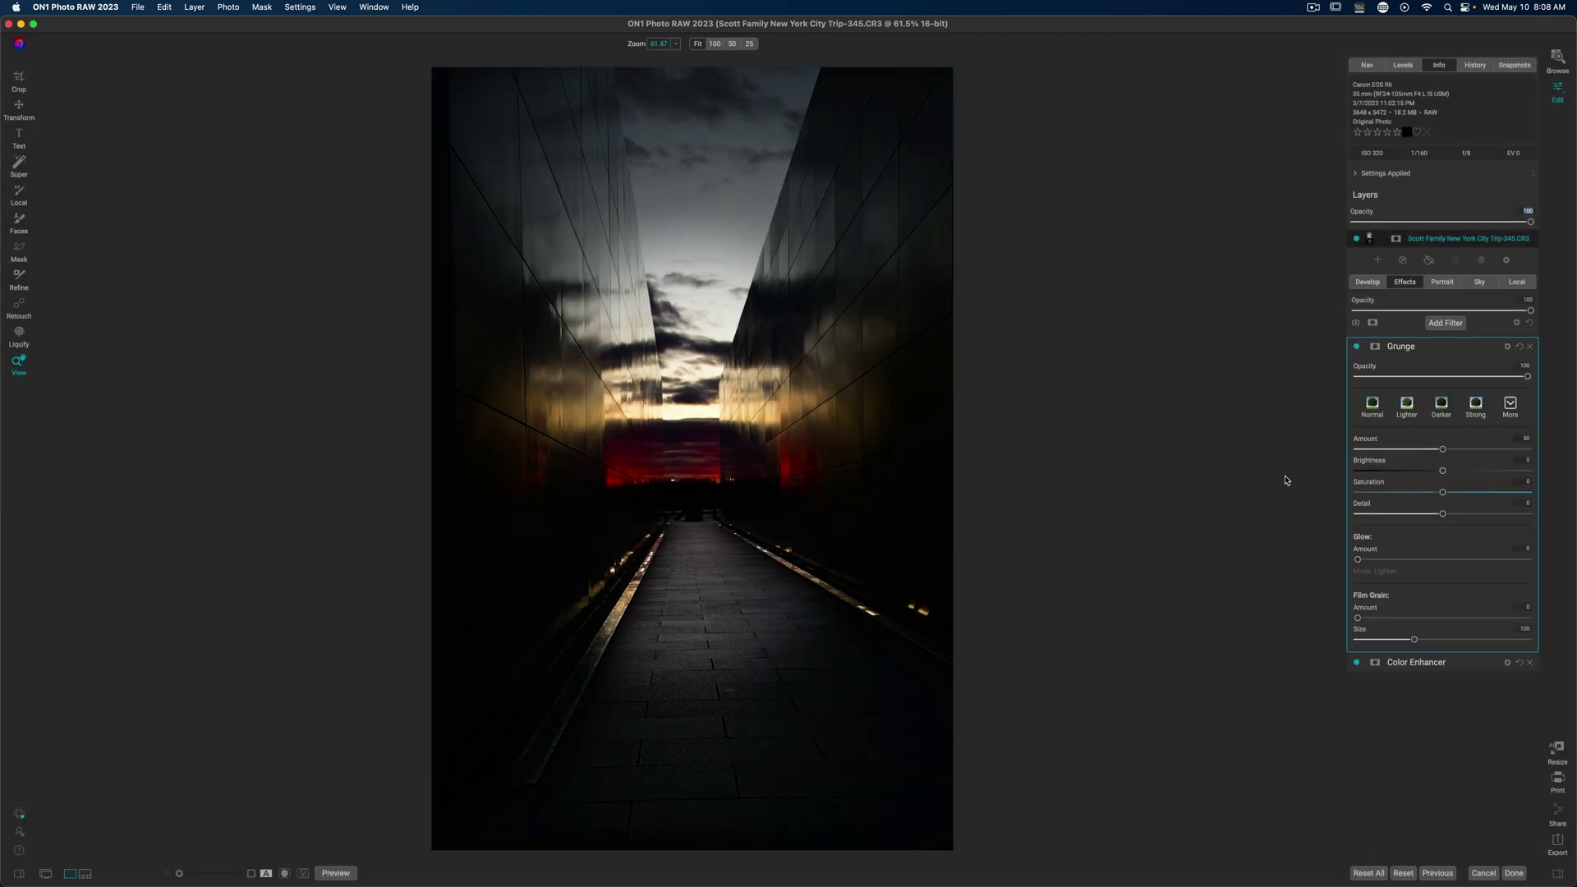
pyautogui.click(1376, 348)
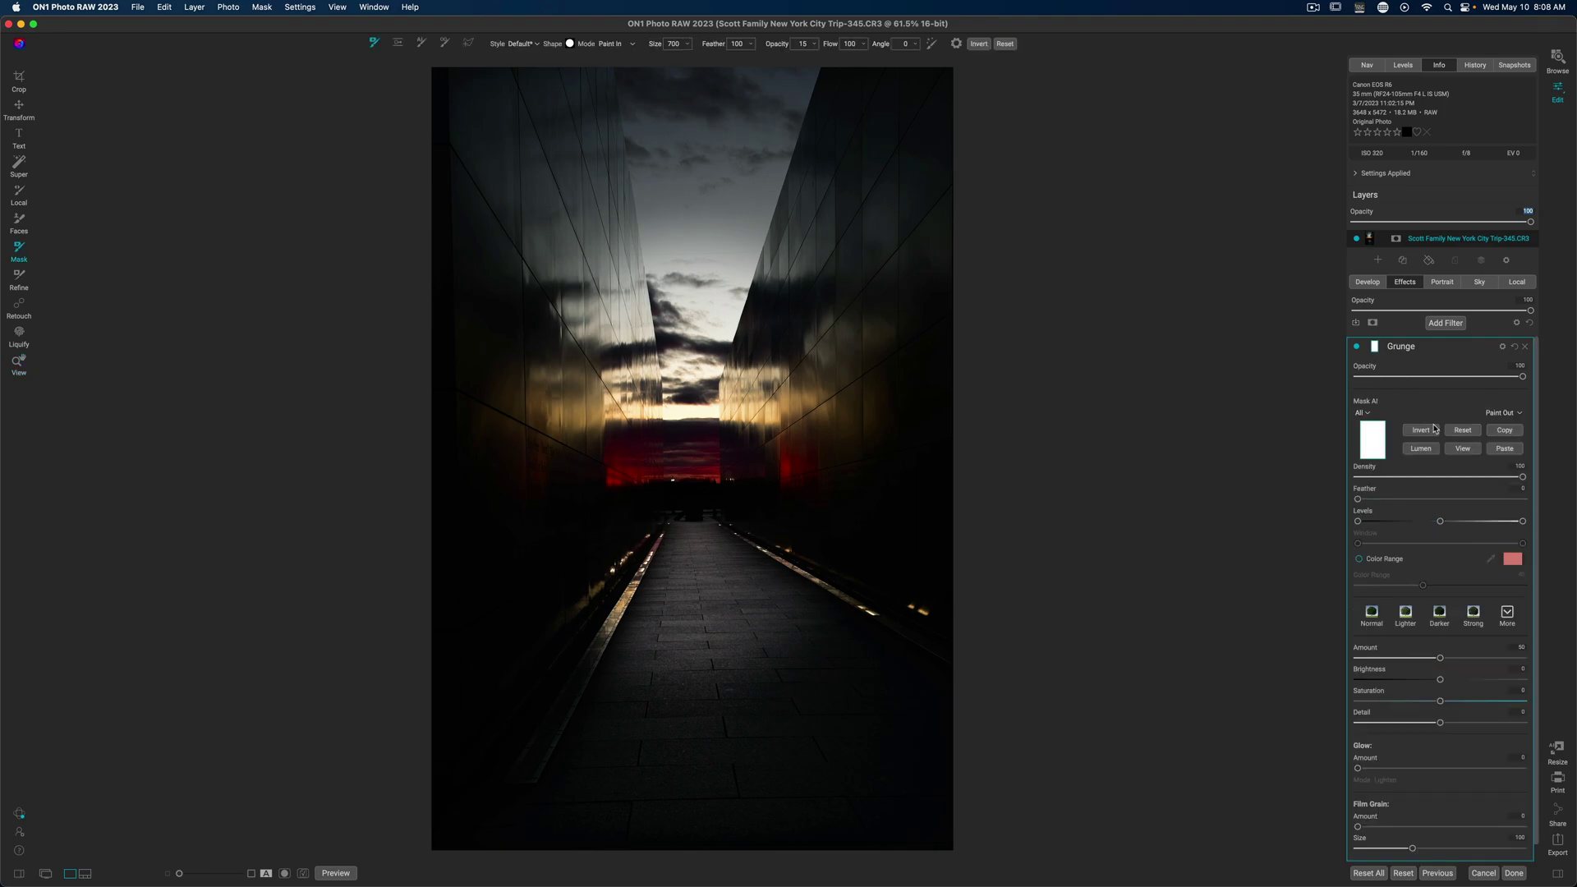
pyautogui.click(1496, 450)
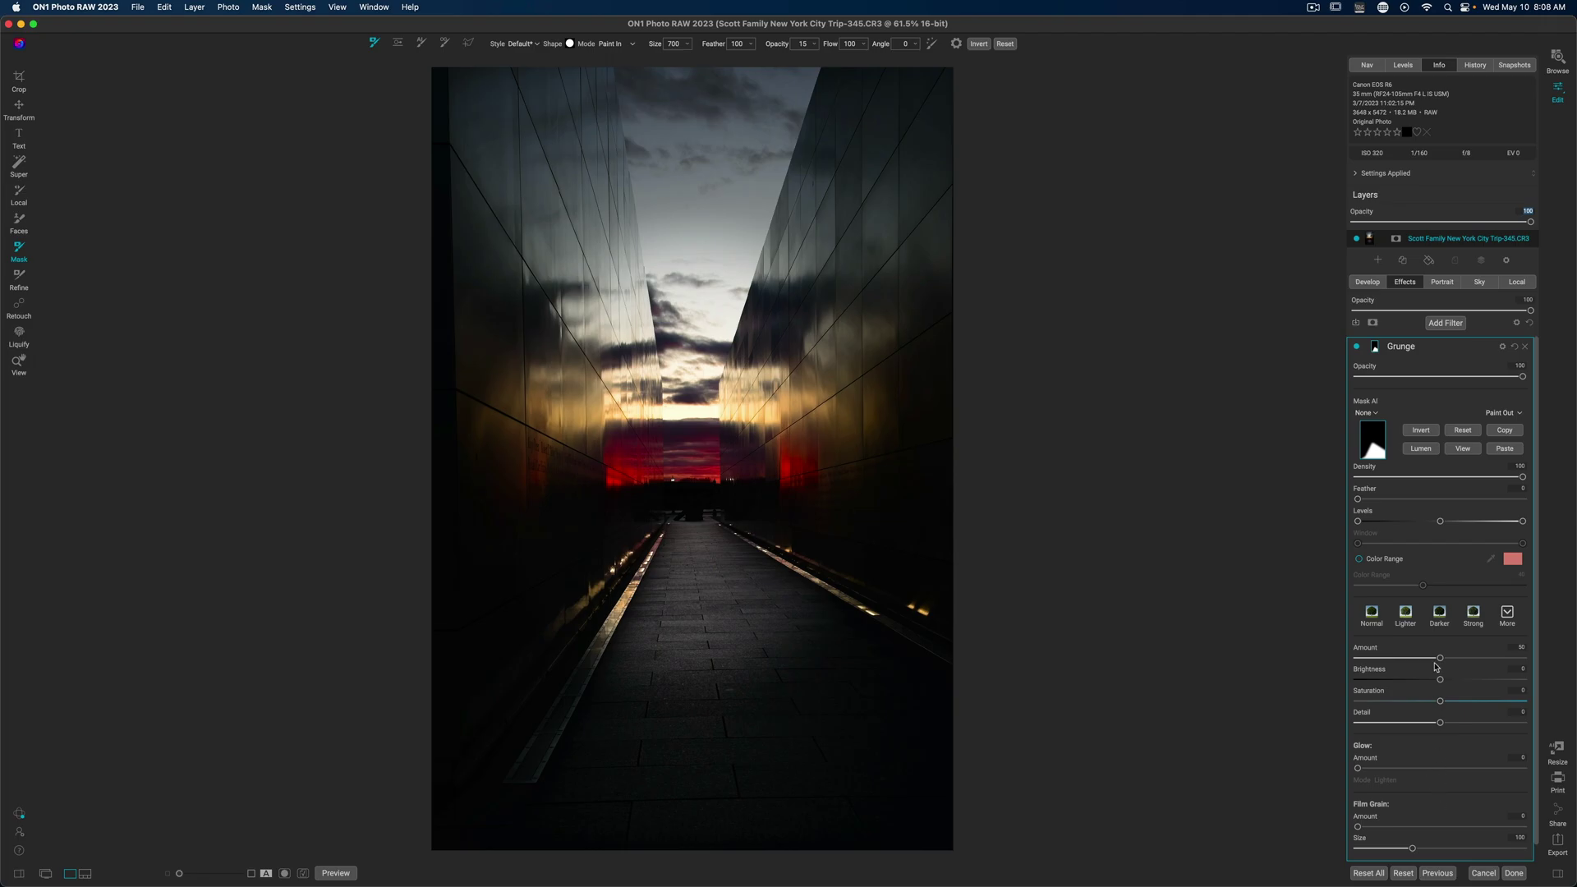
# - Raise the Grunge filter's amount, brightness and detail, reduce its opacity, and compare the photo with and without it
pyautogui.click(1375, 347)
pyautogui.moveTo(1443, 451); pyautogui.dragTo(1489, 517)
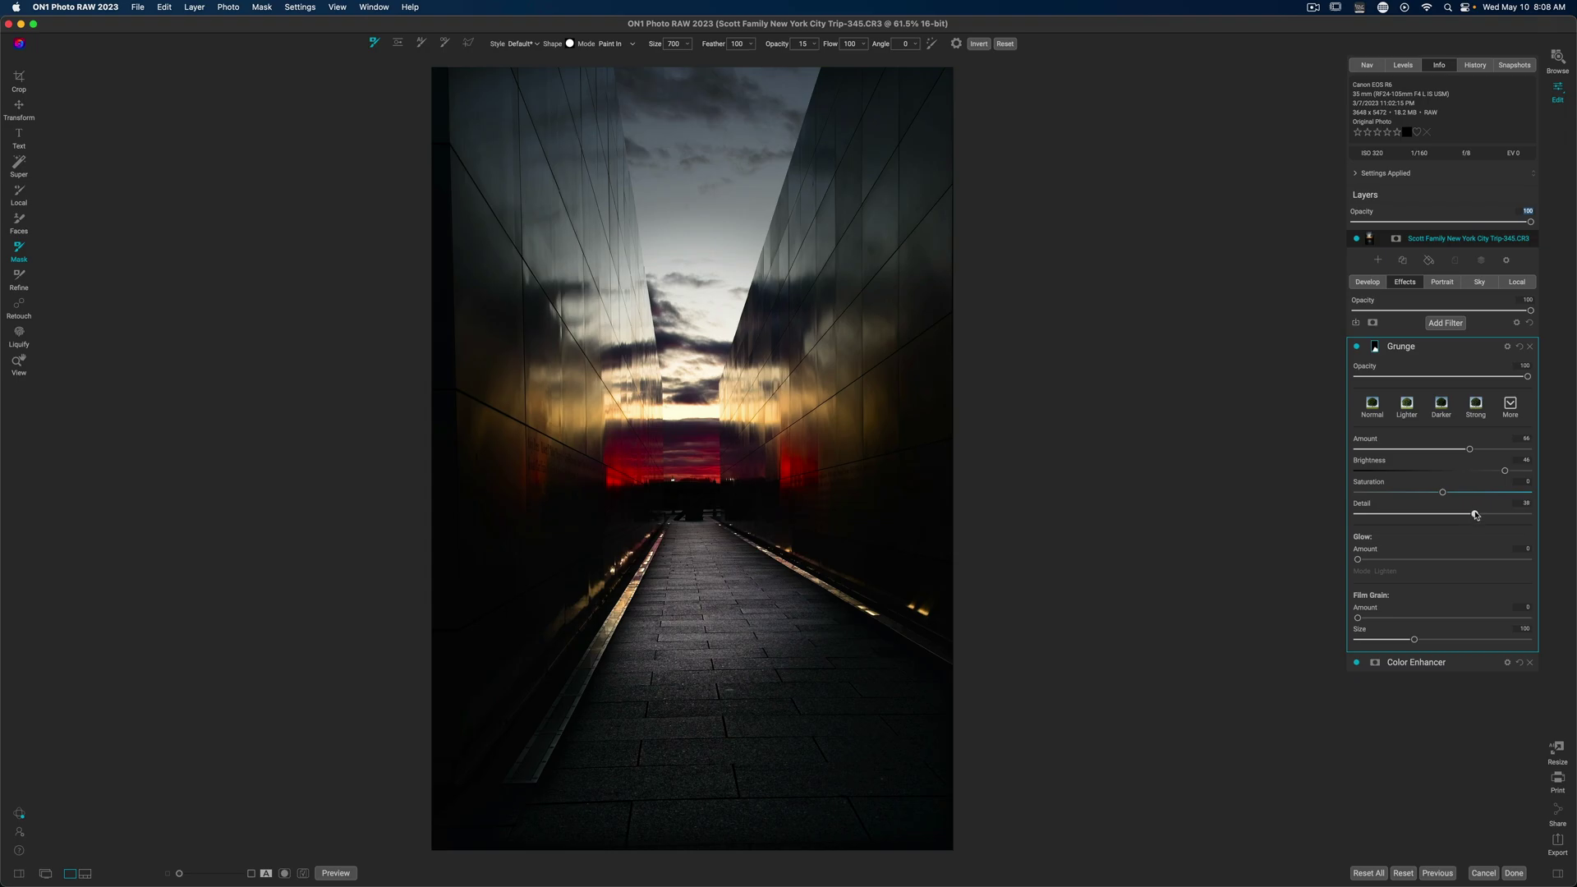
pyautogui.moveTo(1469, 449); pyautogui.dragTo(1461, 452)
pyautogui.moveTo(1534, 378); pyautogui.dragTo(1484, 383)
pyautogui.click(1357, 348)
pyautogui.click(1357, 348)
# - Return to the walkway's local adjustment and set its shadows to about 30 and contrast to 14
pyautogui.click(1517, 282)
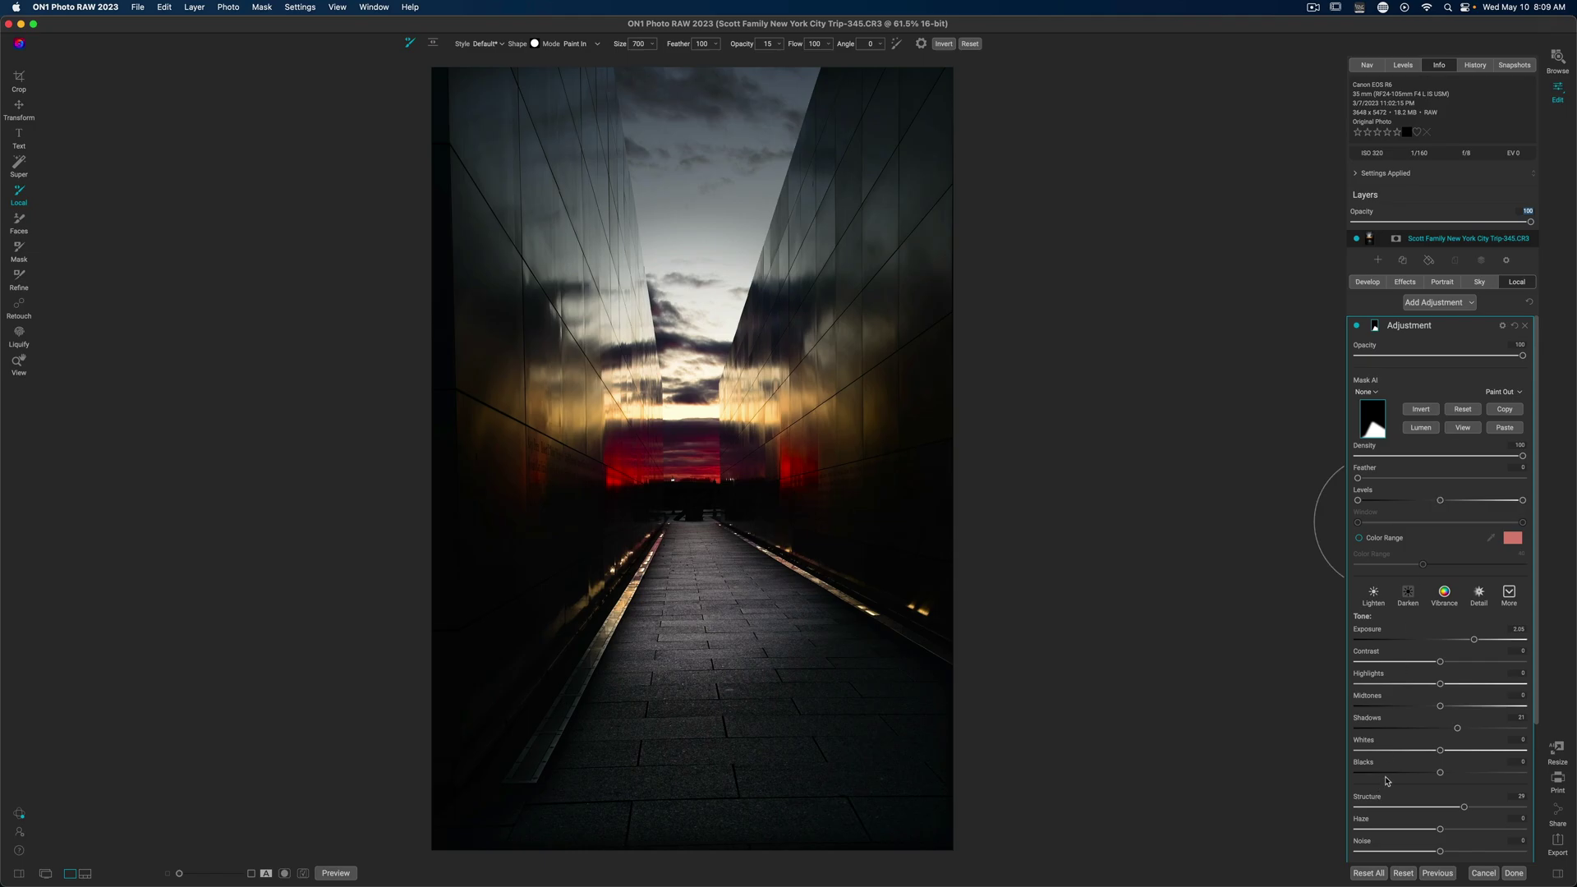
pyautogui.moveTo(1458, 731); pyautogui.dragTo(1466, 732)
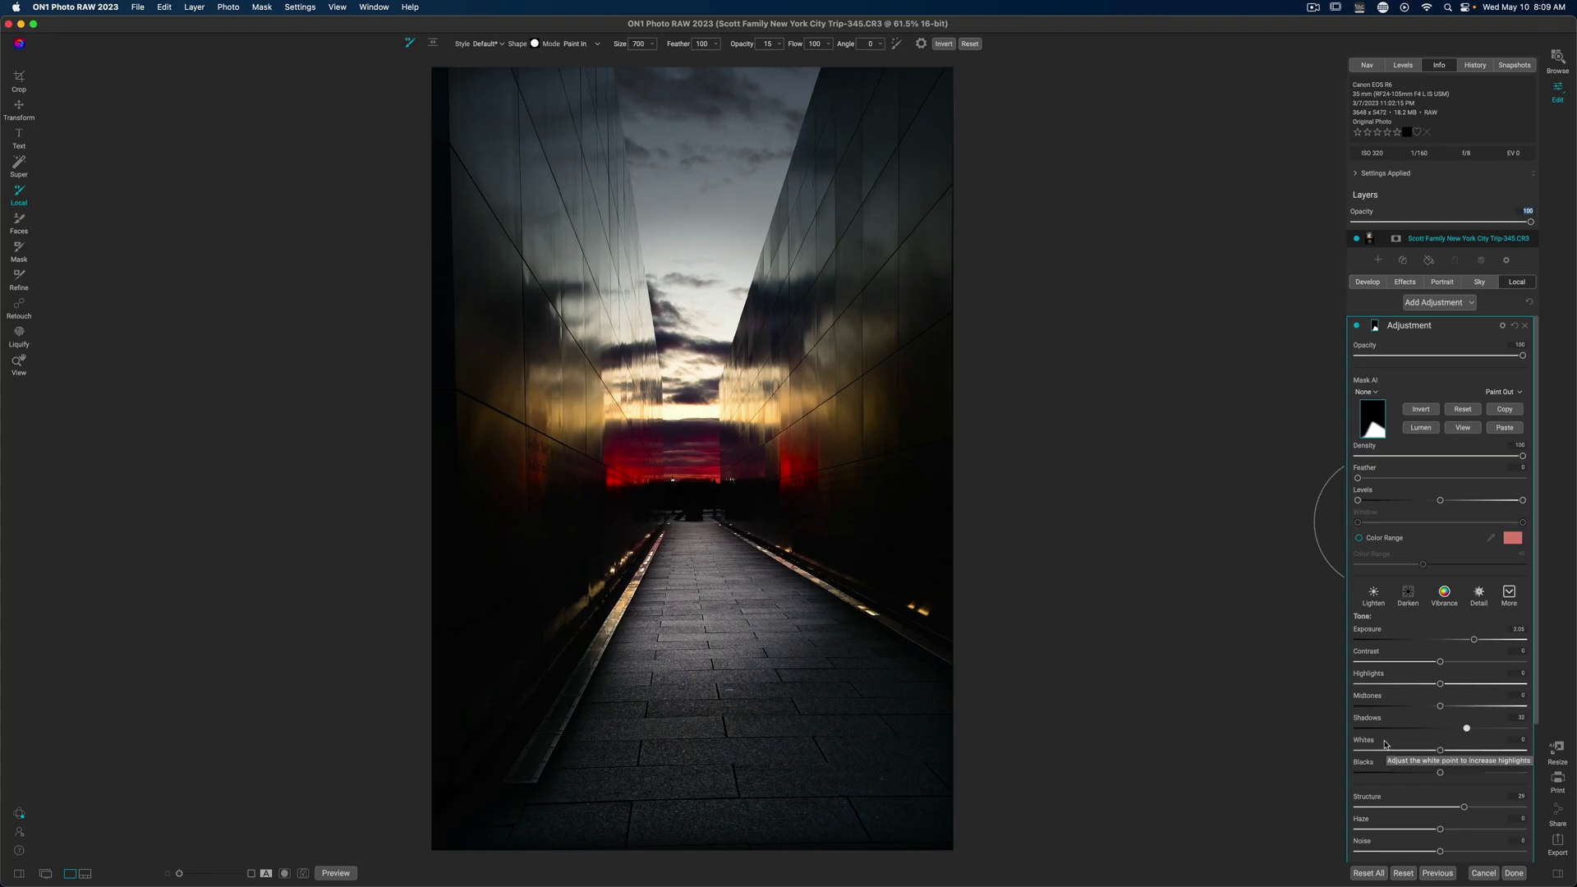
pyautogui.moveTo(1440, 662); pyautogui.dragTo(1454, 667)
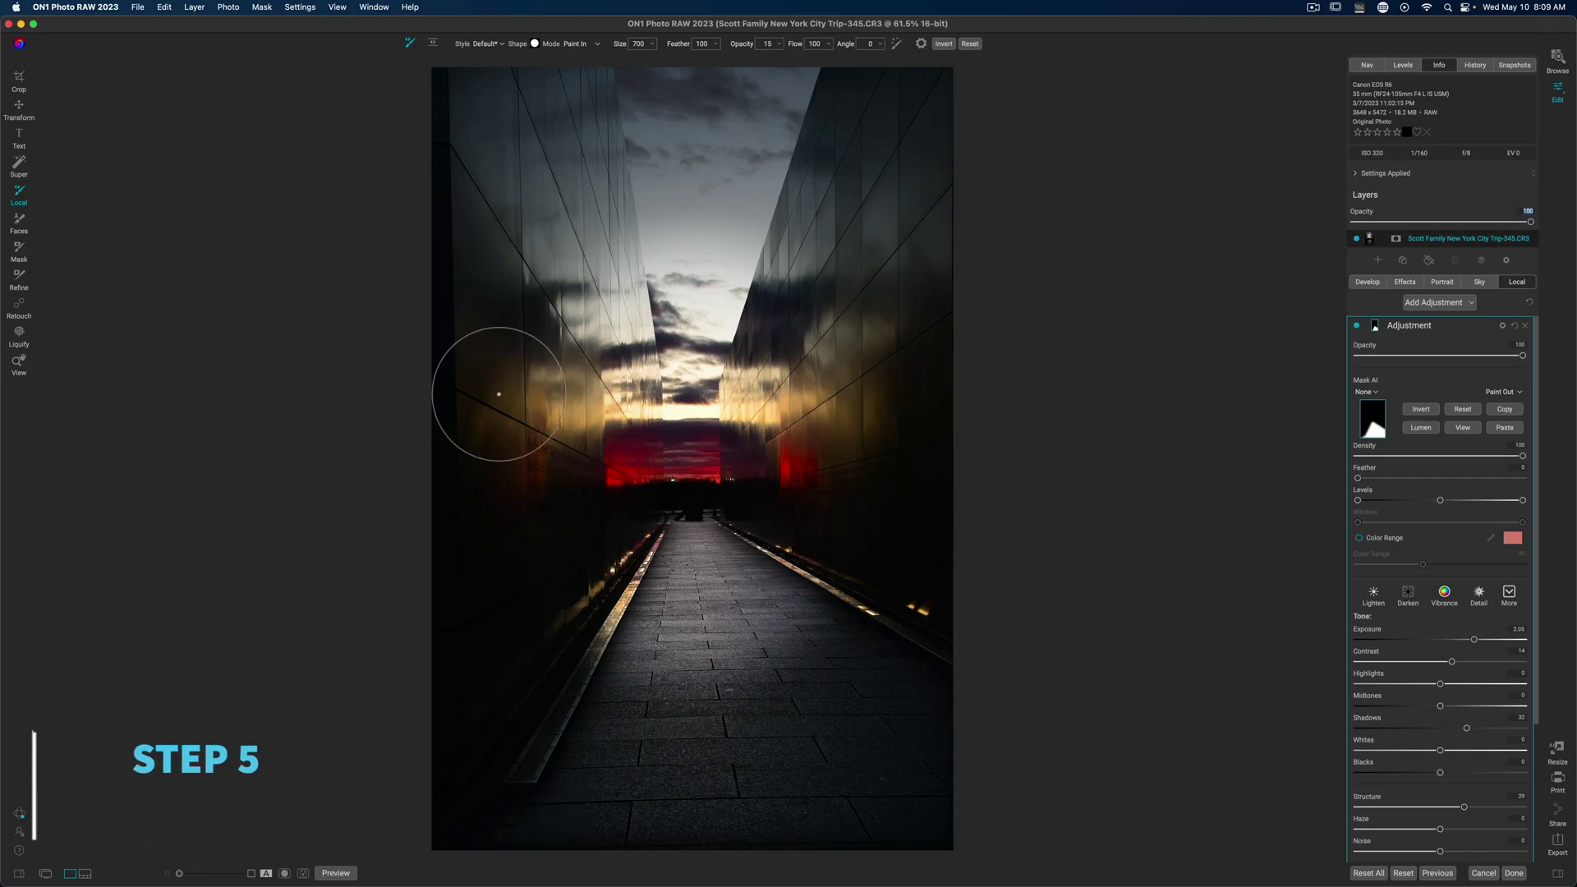
# - Add another local adjustment and place an adjustable elliptical mask with the Edges shape over the sunset
pyautogui.click(1438, 327)
pyautogui.click(1428, 329)
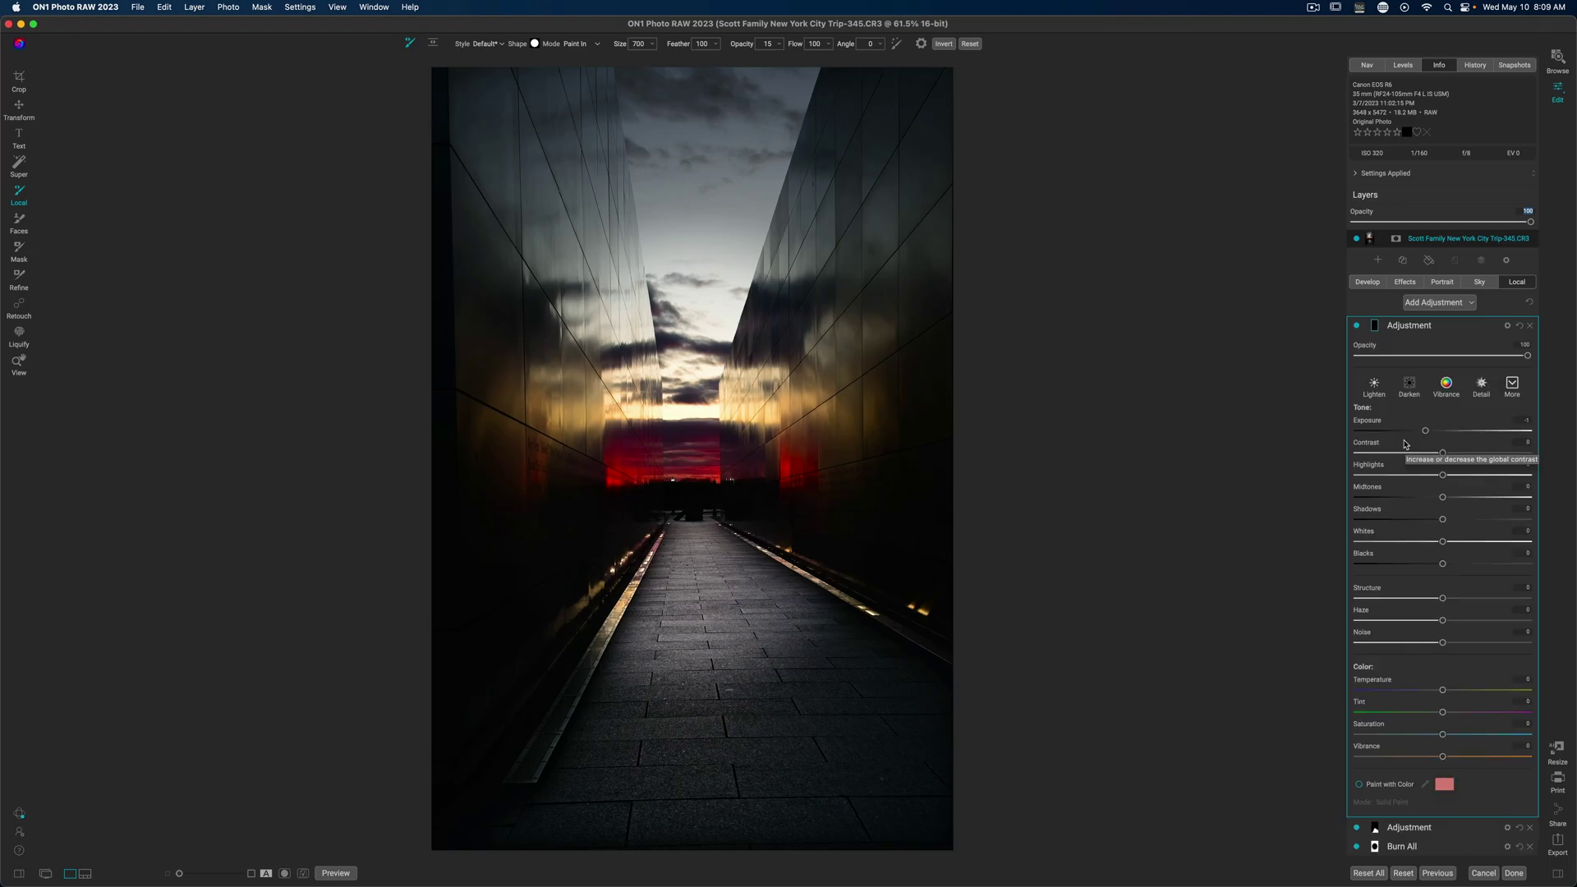
pyautogui.press('m')
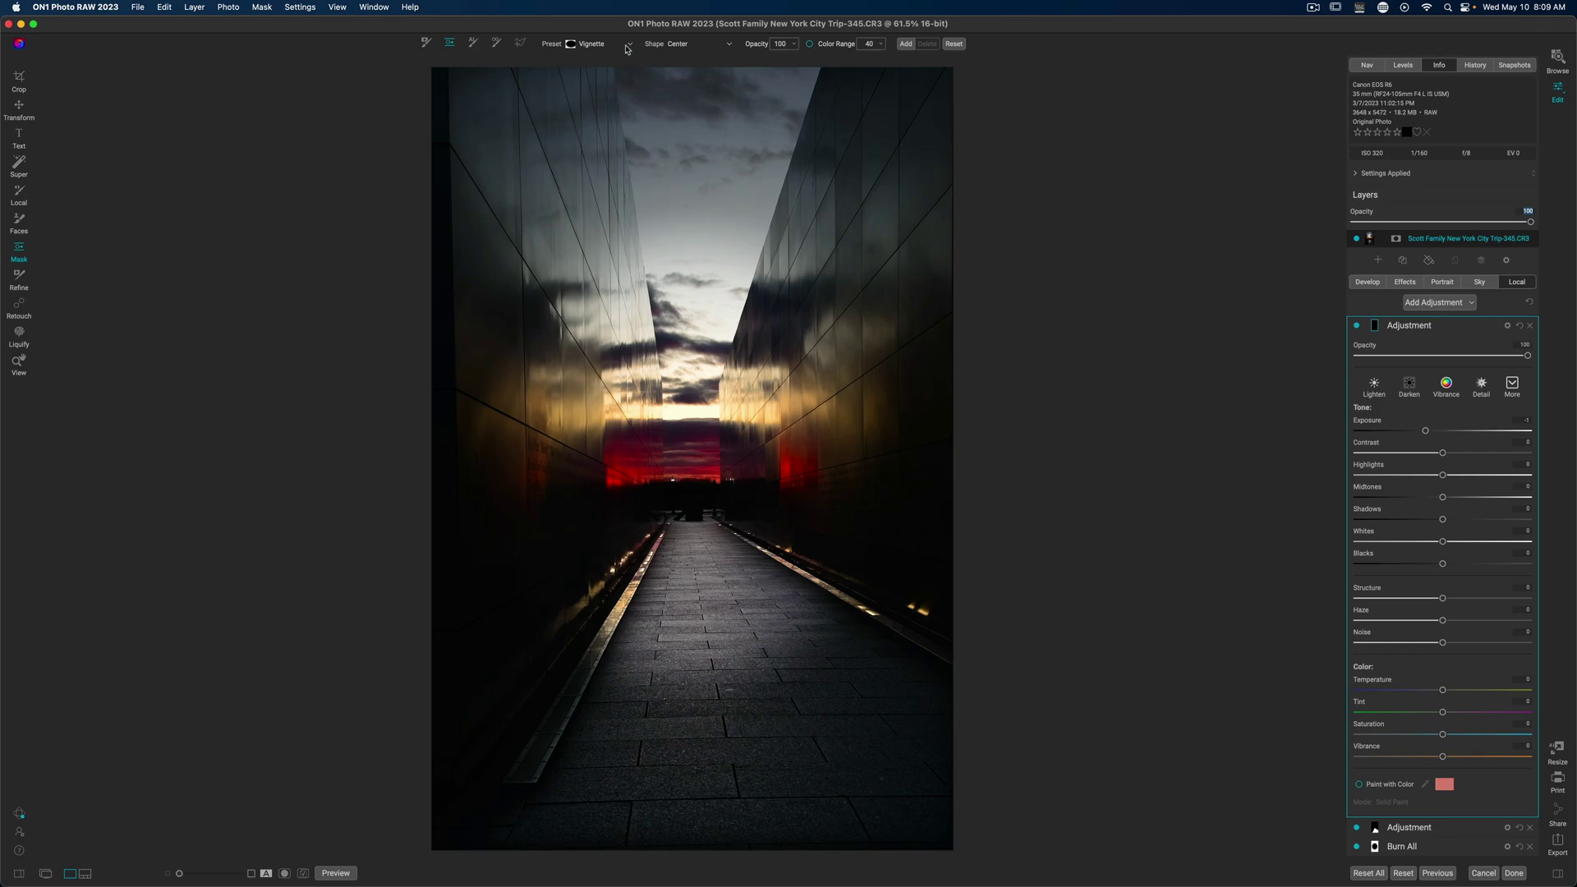
pyautogui.click(680, 44)
pyautogui.click(685, 65)
pyautogui.click(684, 442)
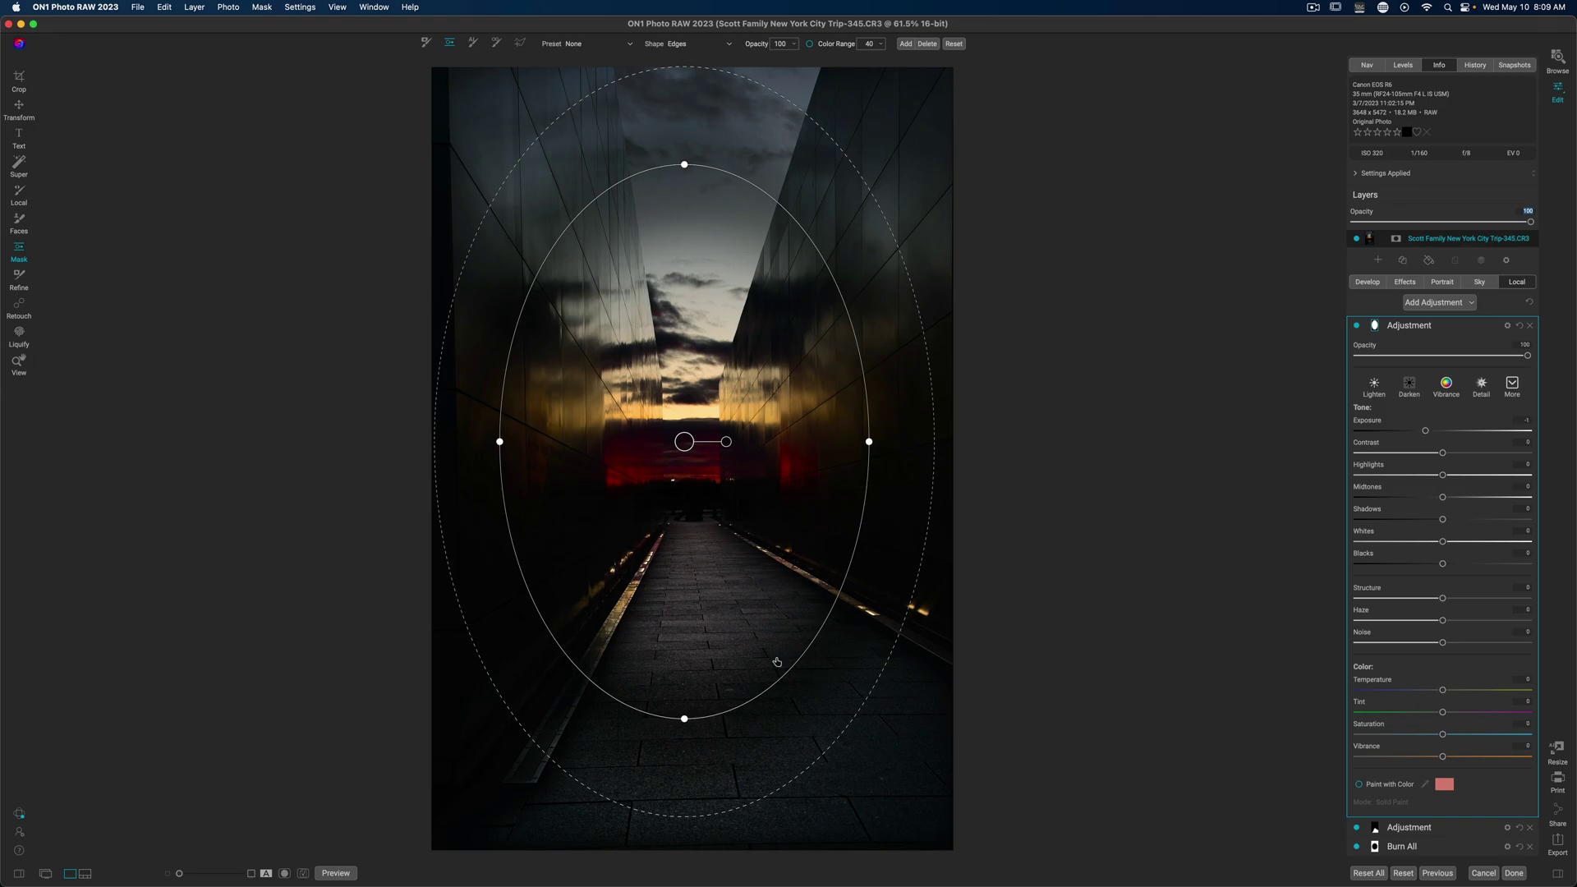
# - Rotate the sunset mask a quarter turn, shrink its inner ellipse to a small flat oval, and centre it on the horizon with a wide feather
pyautogui.moveTo(726, 444); pyautogui.dragTo(683, 483)
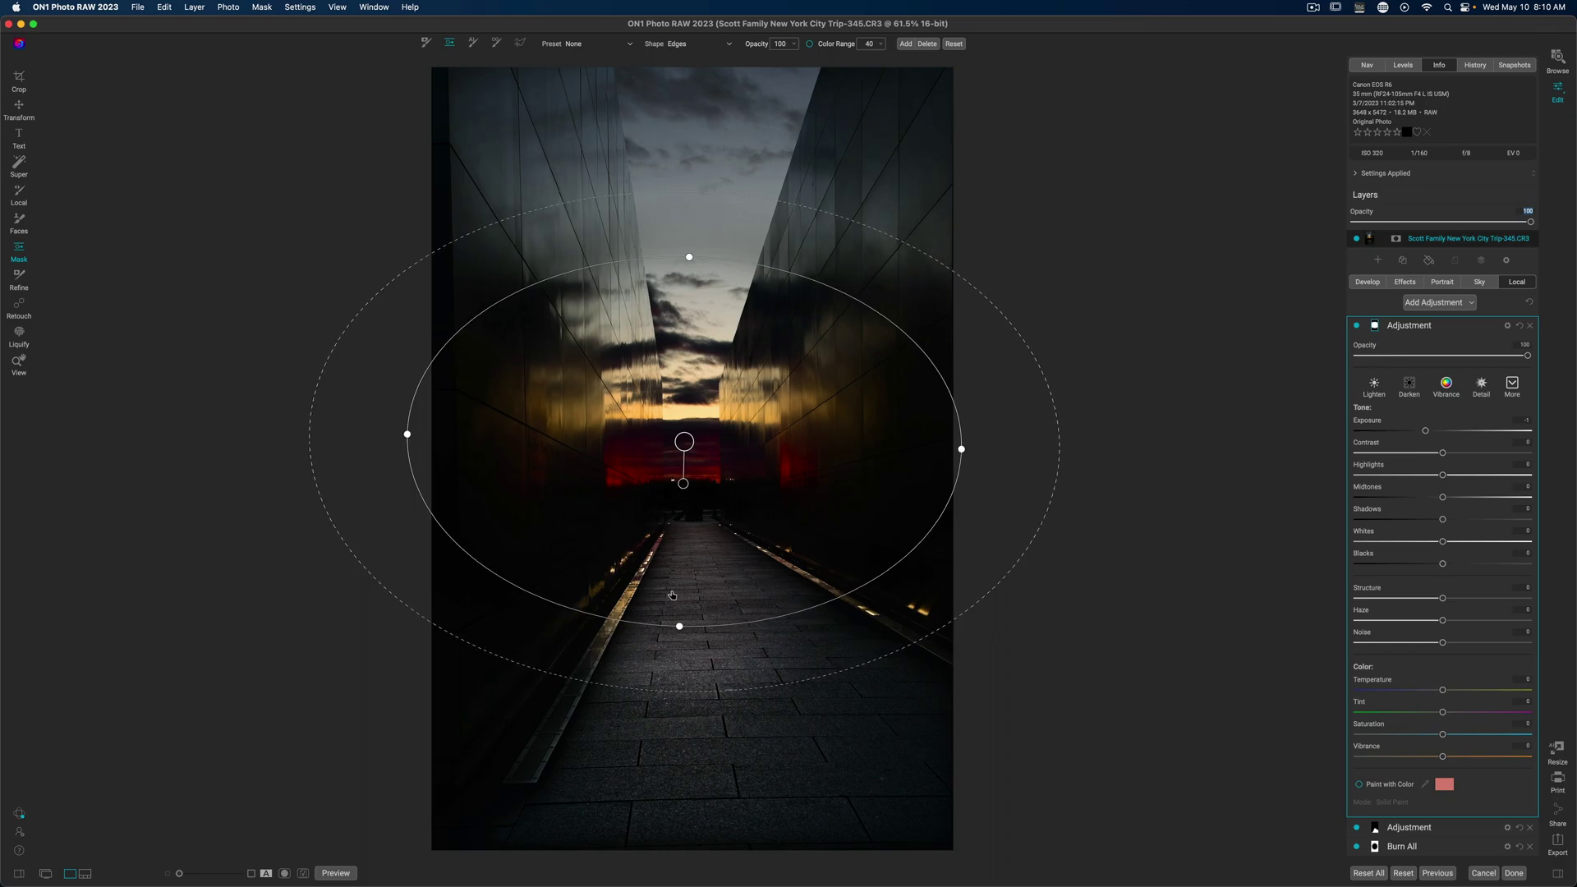
pyautogui.moveTo(644, 625); pyautogui.dragTo(683, 527)
pyautogui.moveTo(458, 454); pyautogui.dragTo(269, 551)
pyautogui.moveTo(637, 520); pyautogui.dragTo(692, 470)
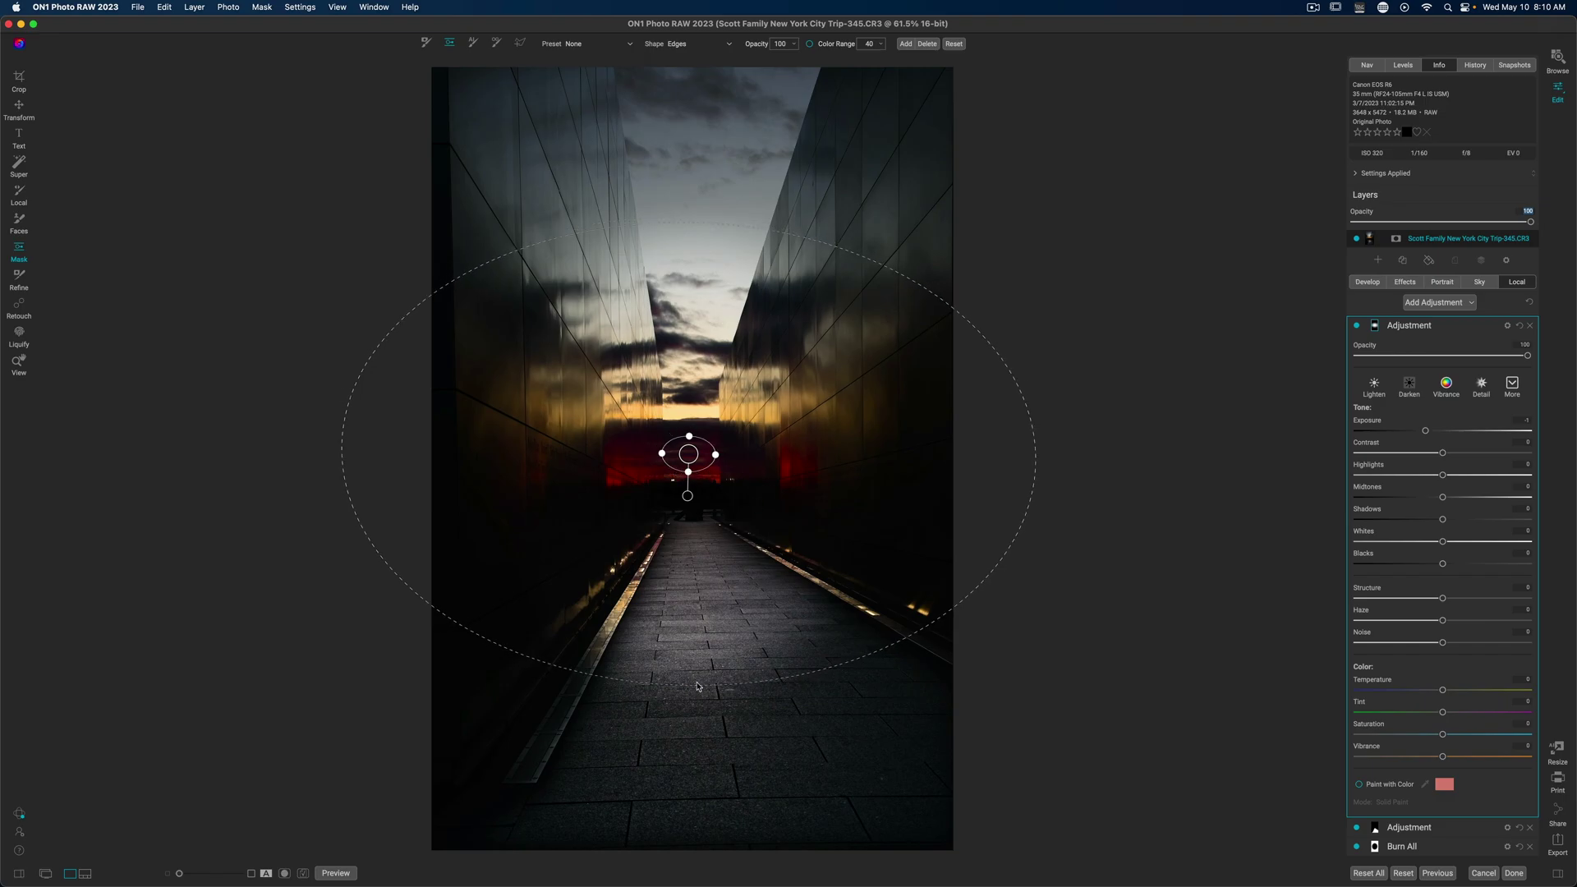
pyautogui.moveTo(690, 471); pyautogui.dragTo(690, 468)
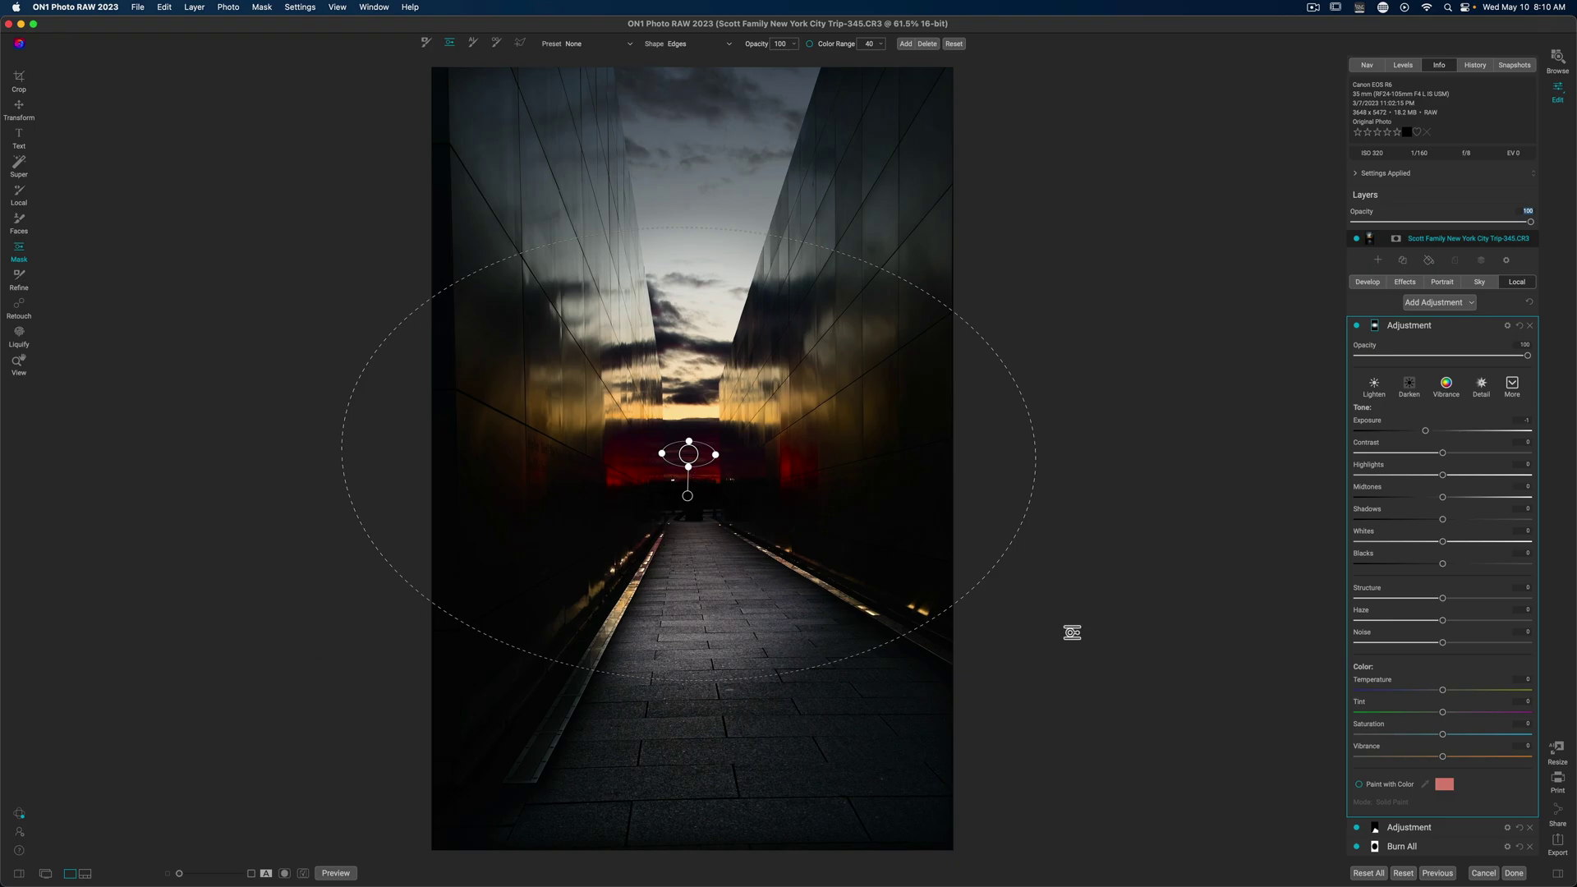
# - Set the sunset adjustment's exposure to 0.3, saturation to 10 and vibrance to 12, and narrow the mask's feathered area
pyautogui.moveTo(1425, 430); pyautogui.dragTo(1449, 436)
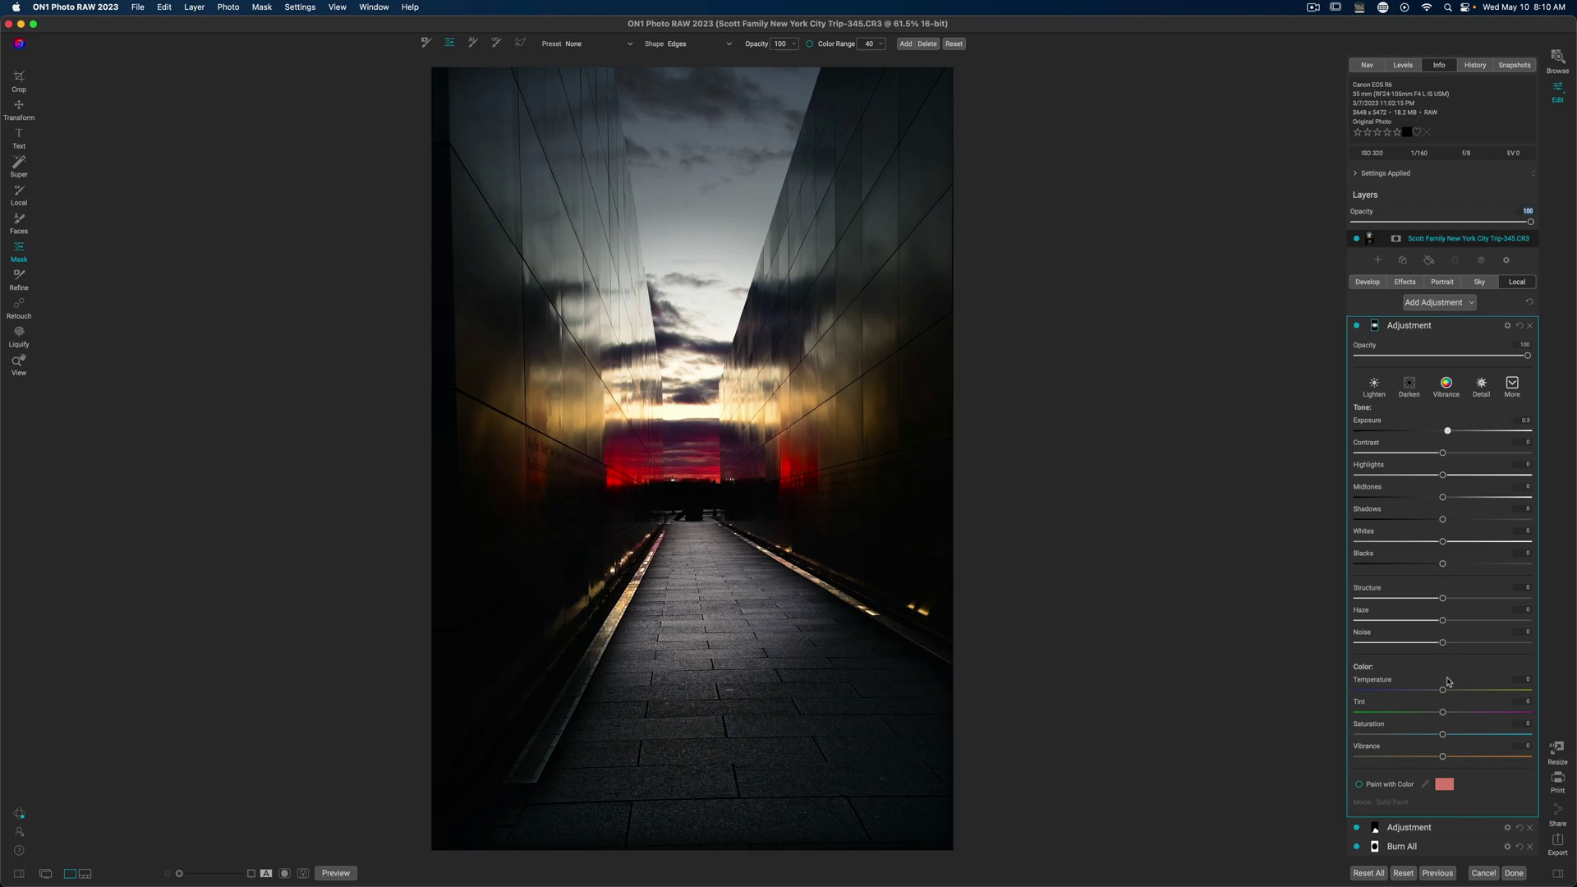
pyautogui.moveTo(1443, 757); pyautogui.dragTo(1457, 757)
pyautogui.moveTo(470, 626); pyautogui.dragTo(566, 515)
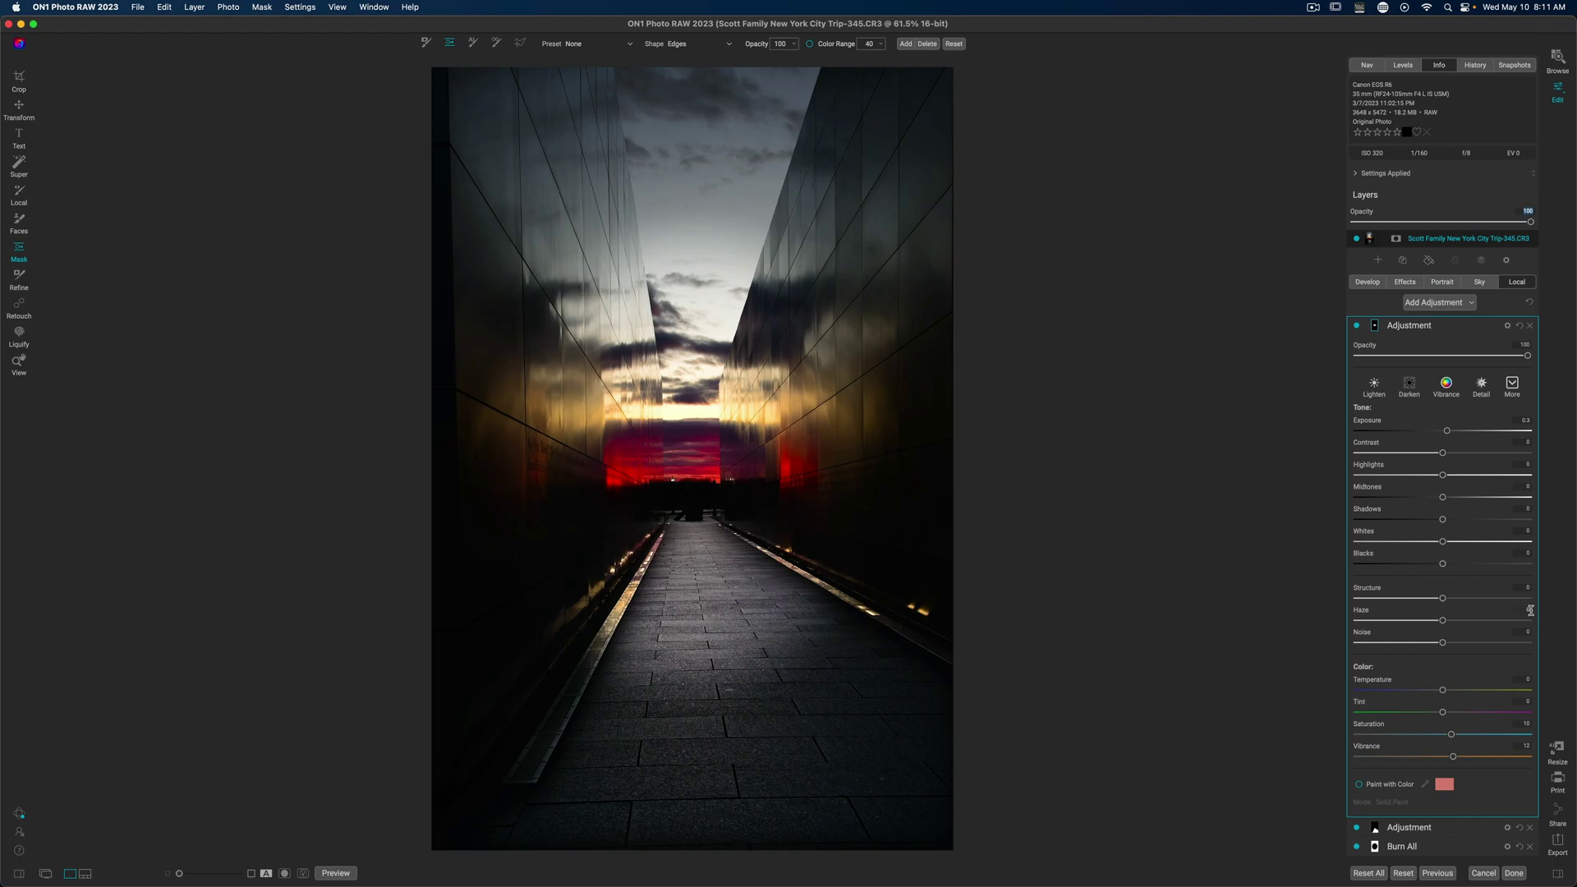
# - Compare the sunset adjustment on and off, lower its highlights to about -23, and raise contrast and exposure slightly
pyautogui.click(1357, 326)
pyautogui.click(1356, 326)
pyautogui.moveTo(1443, 476); pyautogui.dragTo(1430, 477)
pyautogui.moveTo(1450, 433); pyautogui.dragTo(1453, 433)
# - Rename the sunset's local adjustment as Sunlight Enhance
pyautogui.doubleClick(1388, 325)
pyautogui.write('Su')
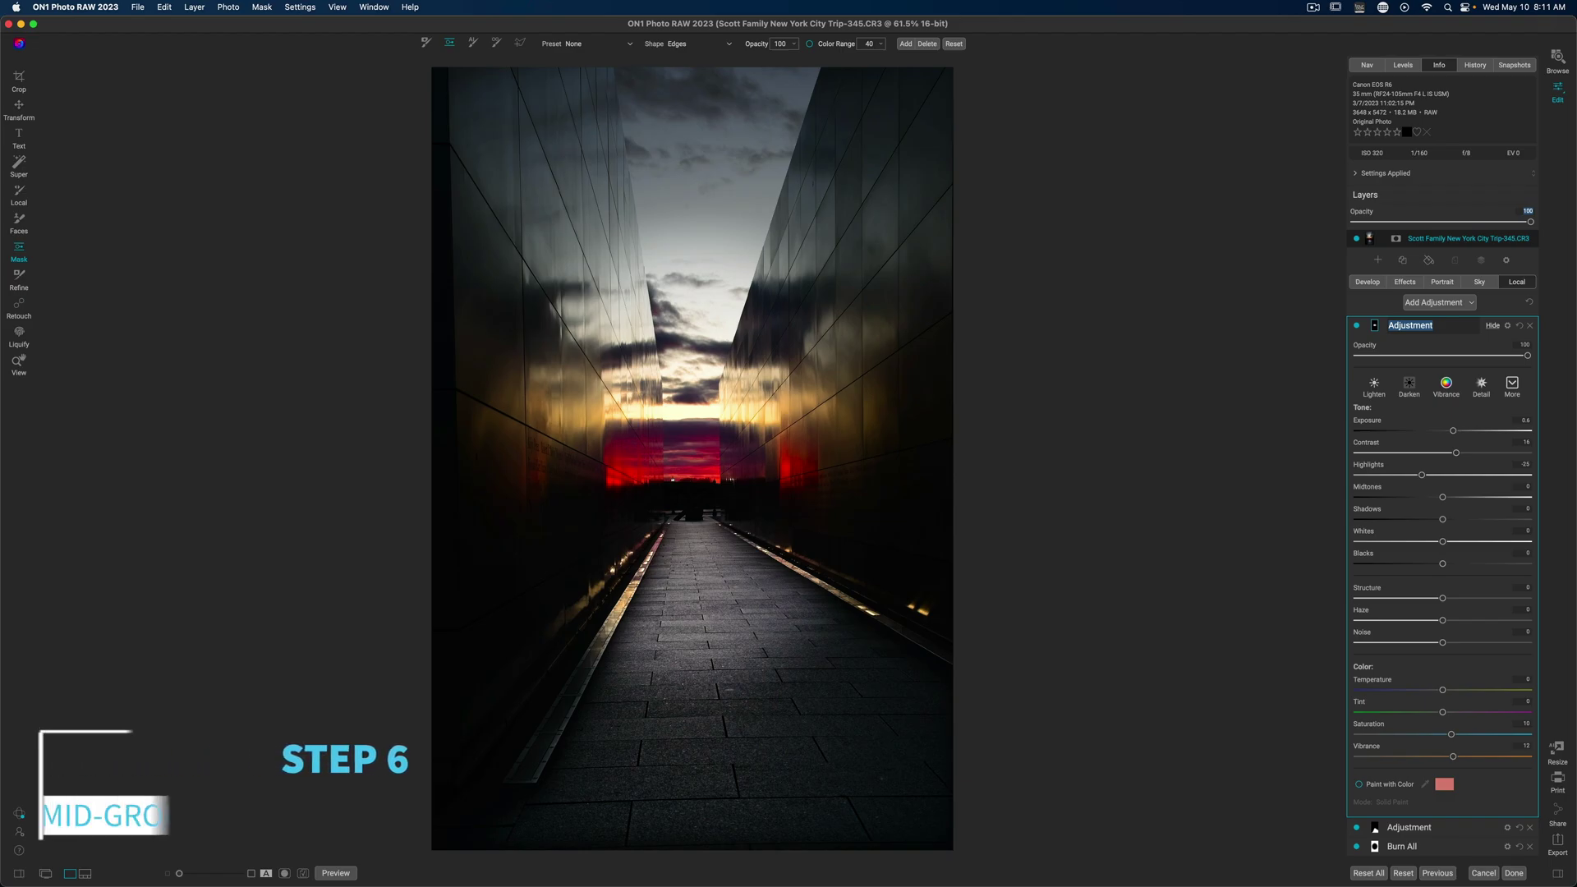
pyautogui.write('nlight')
pyautogui.write('E')
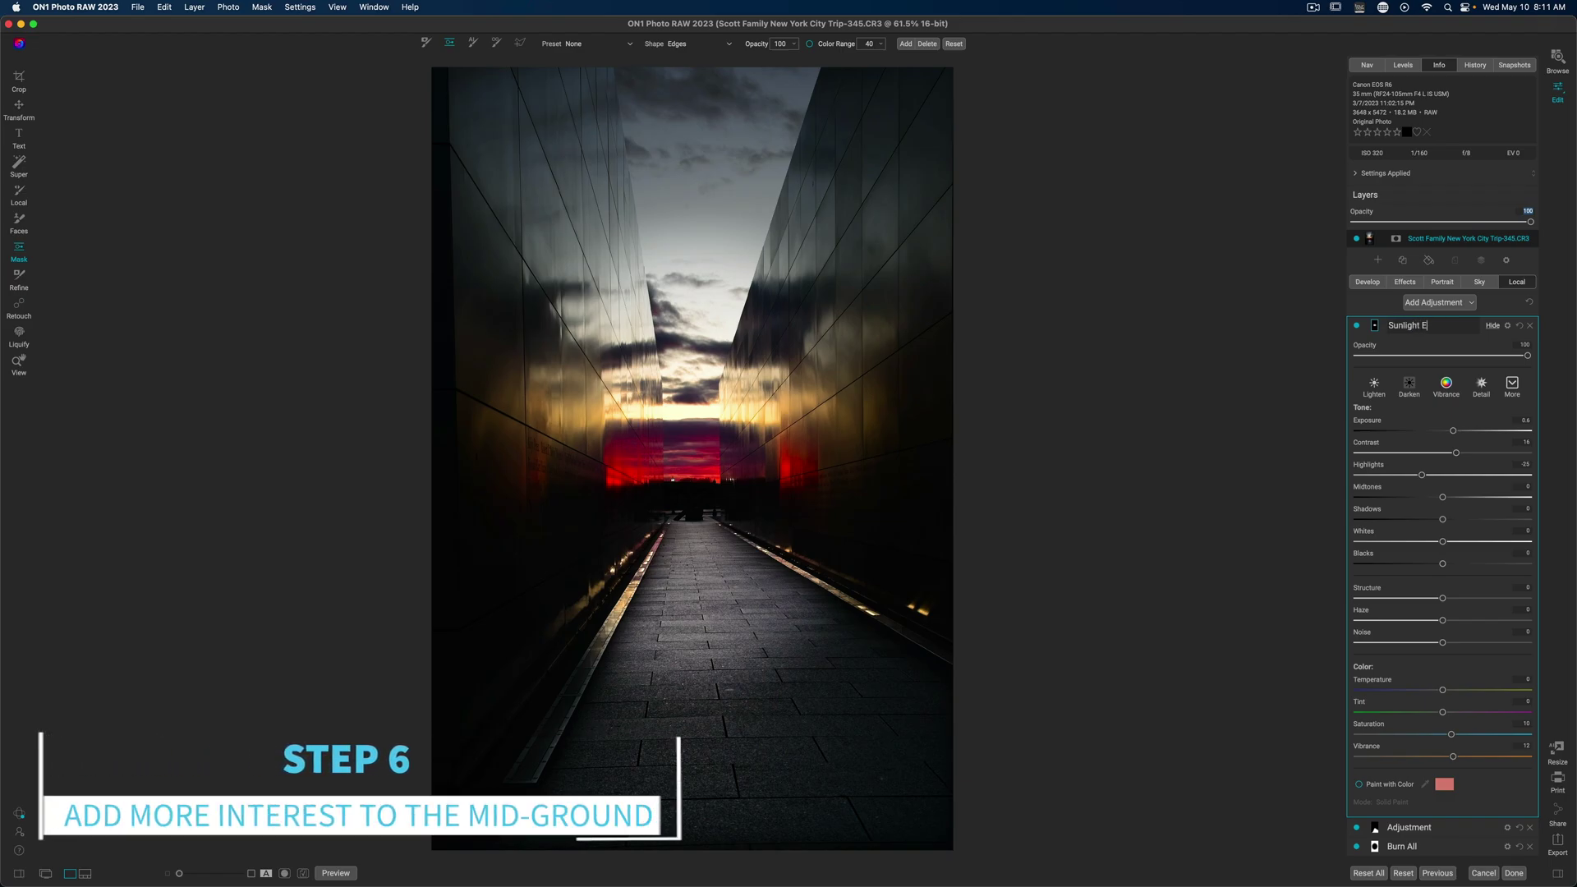
pyautogui.write('nhance')
pyautogui.press('Return')
# - Add a new local adjustment and mask the lower part of the right wall with a filled, closed polygon outline in Paint In mode
pyautogui.click(1424, 306)
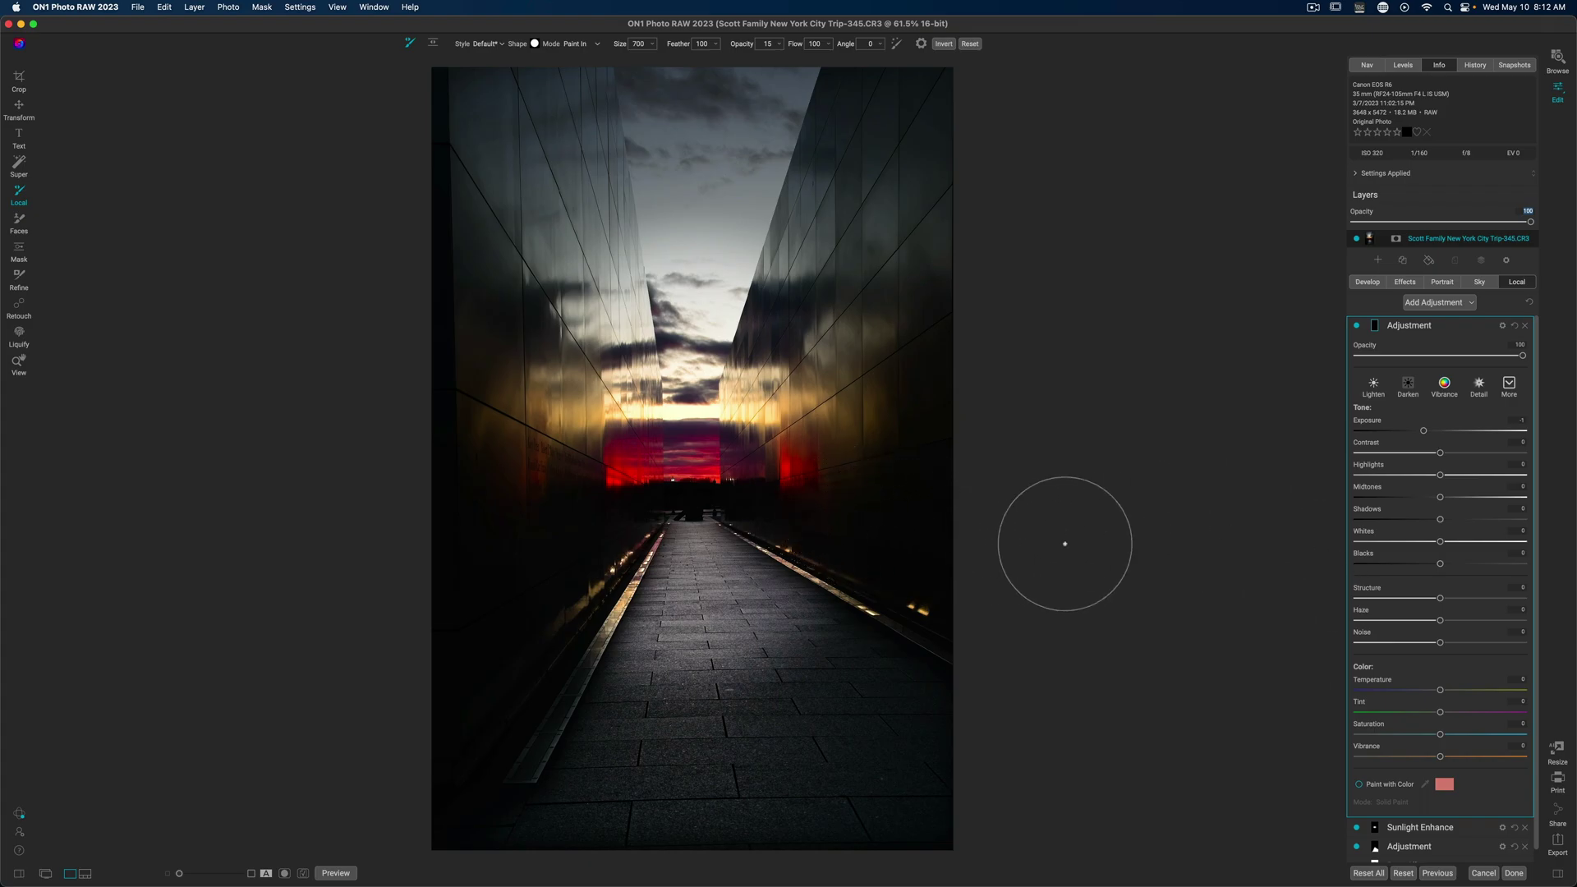
pyautogui.press('b')
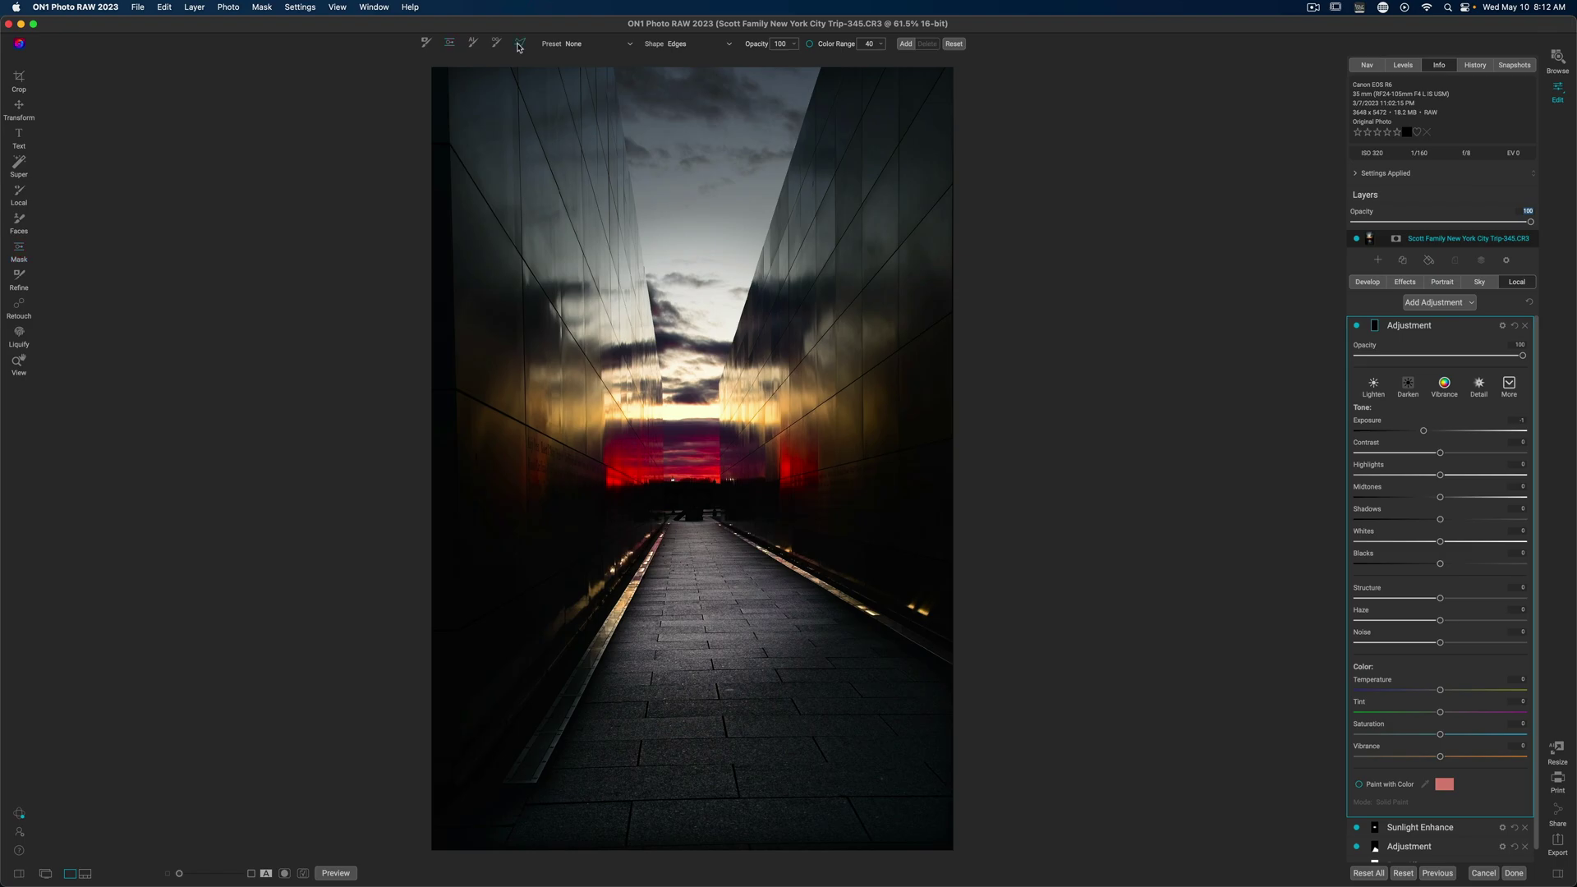
pyautogui.click(848, 487)
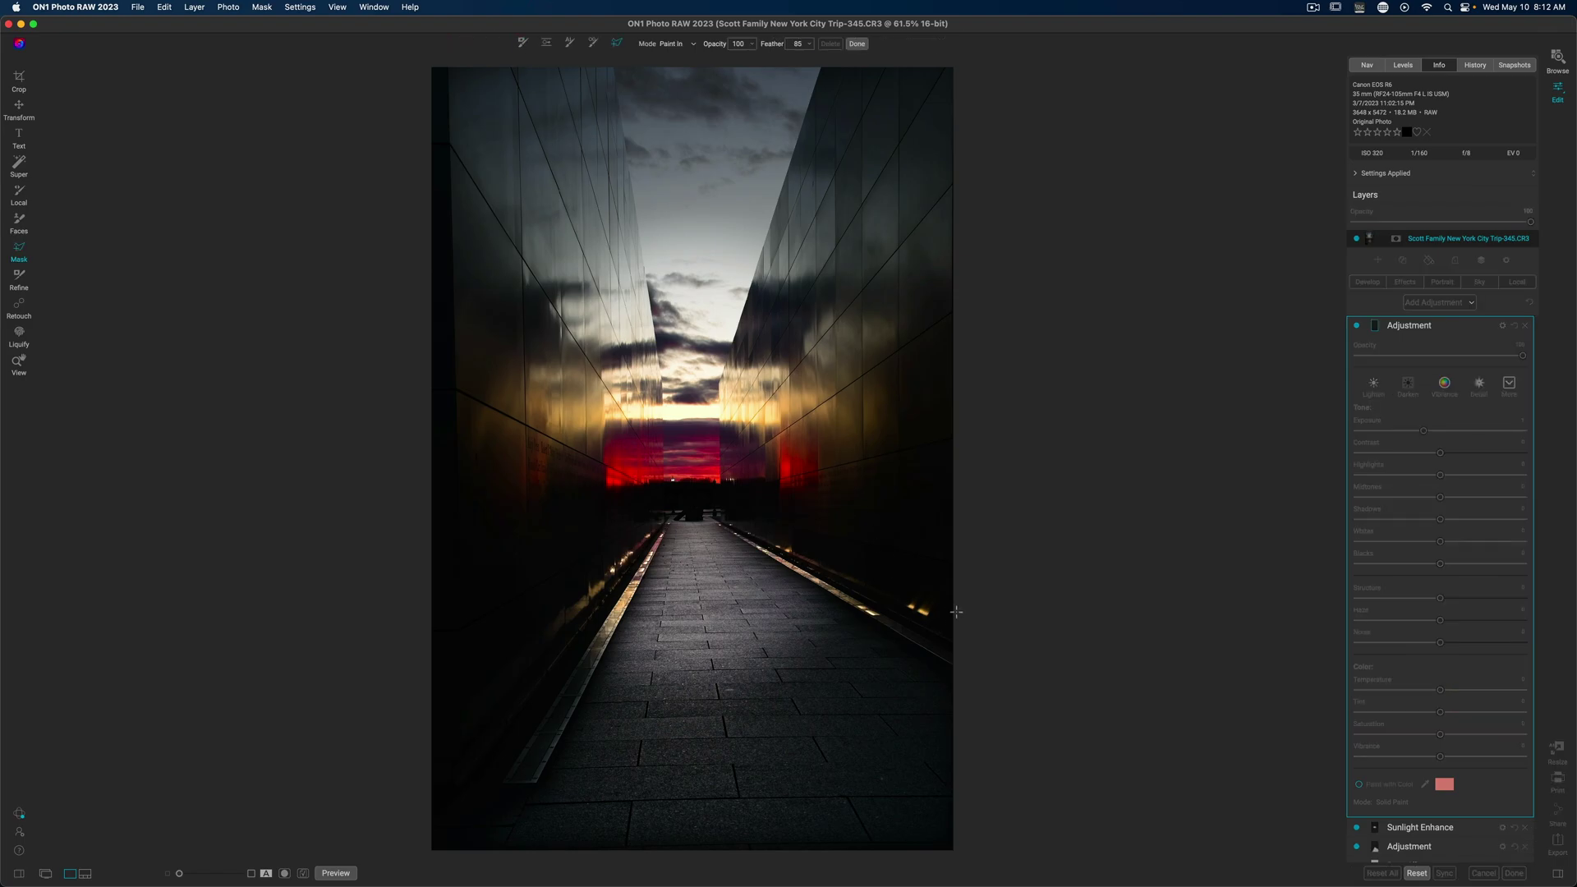
pyautogui.click(957, 612)
pyautogui.click(780, 477)
pyautogui.click(951, 448)
pyautogui.click(981, 449)
pyautogui.click(961, 613)
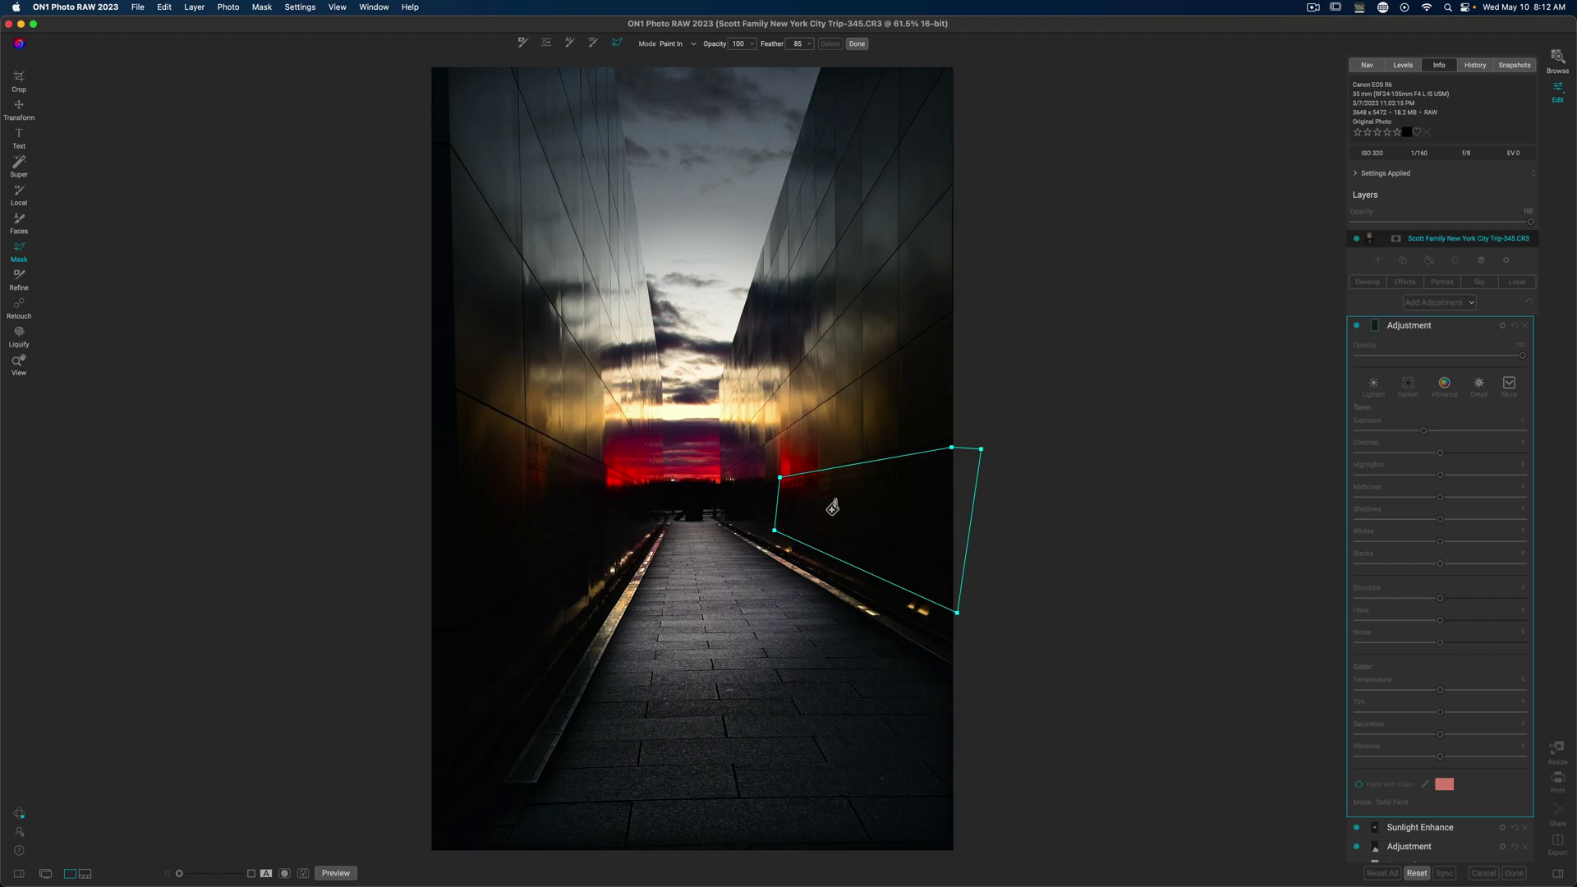
pyautogui.click(904, 535)
# - Extend the mask to the lower left wall with a second filled polygon outline and finish the line mask
pyautogui.click(526, 425)
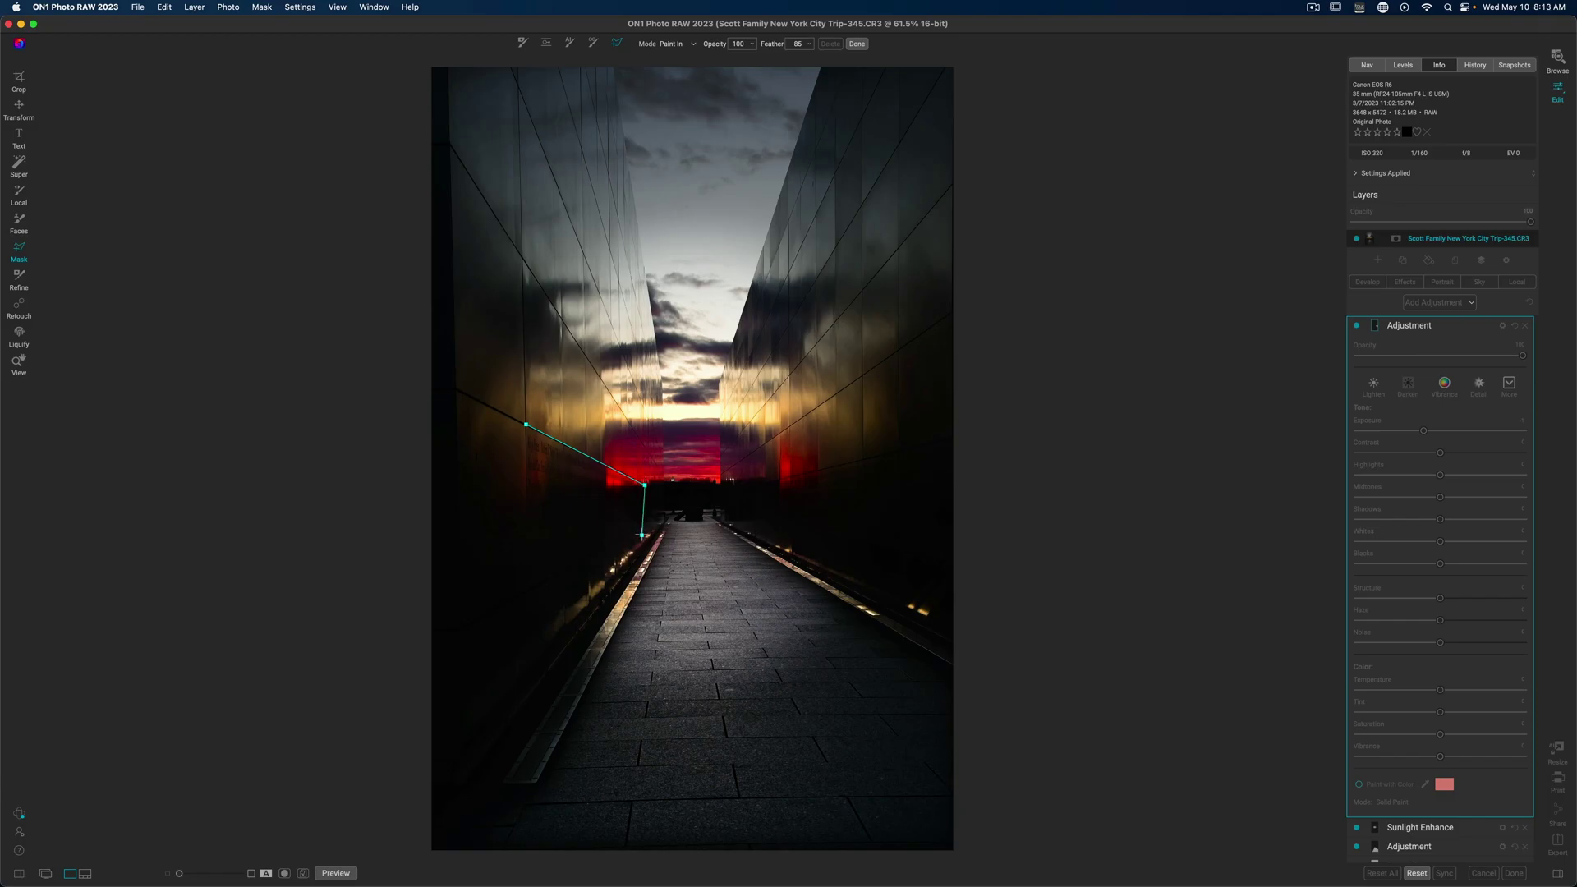
pyautogui.click(643, 537)
pyautogui.click(529, 428)
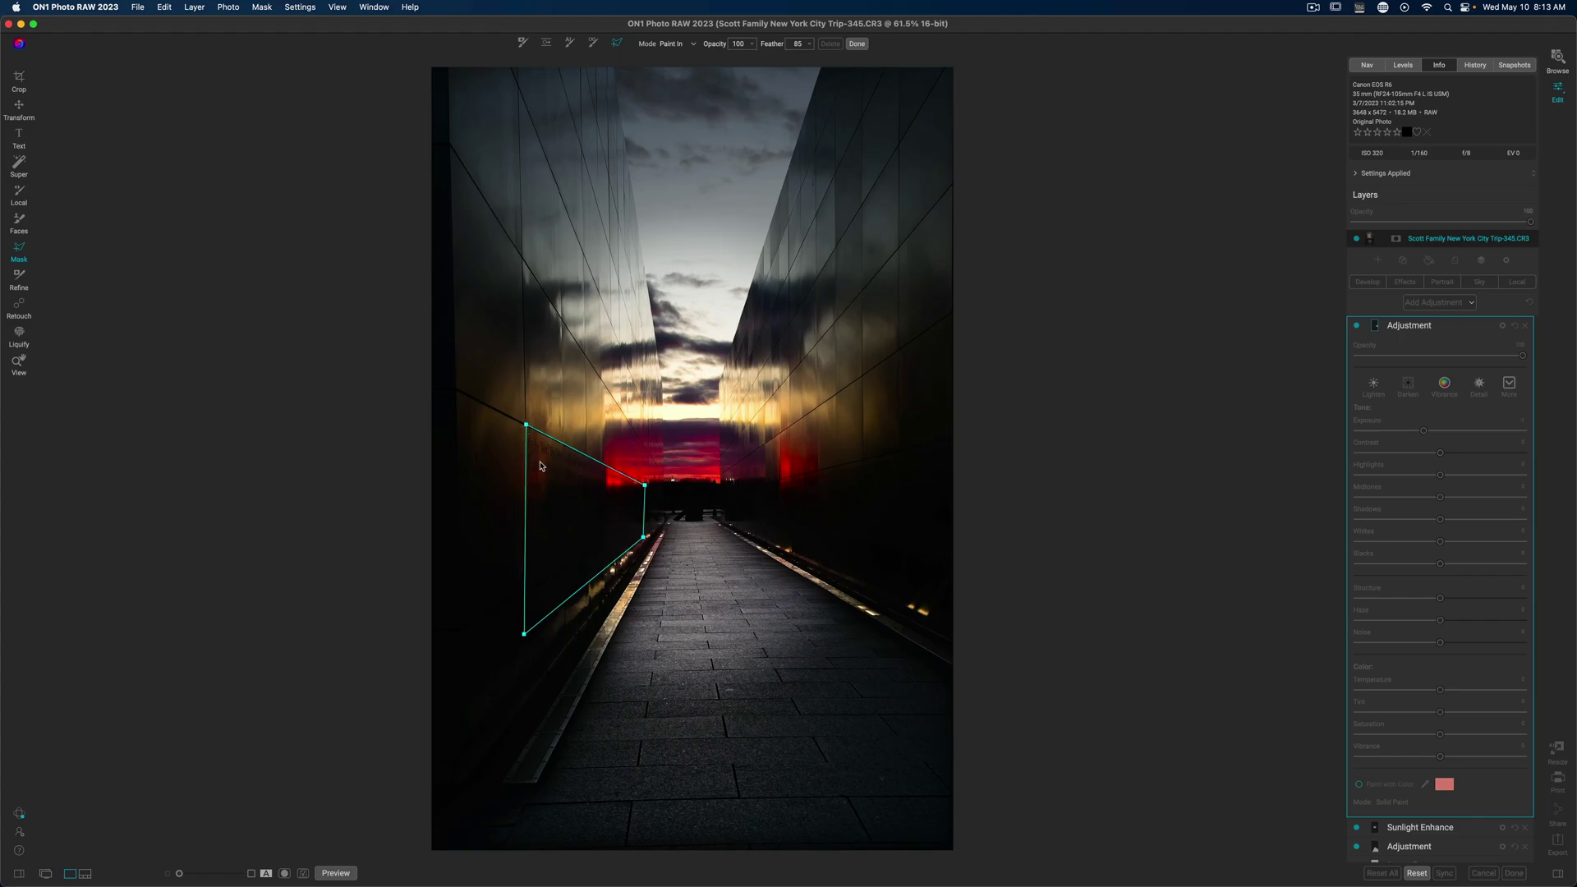
pyautogui.click(573, 513)
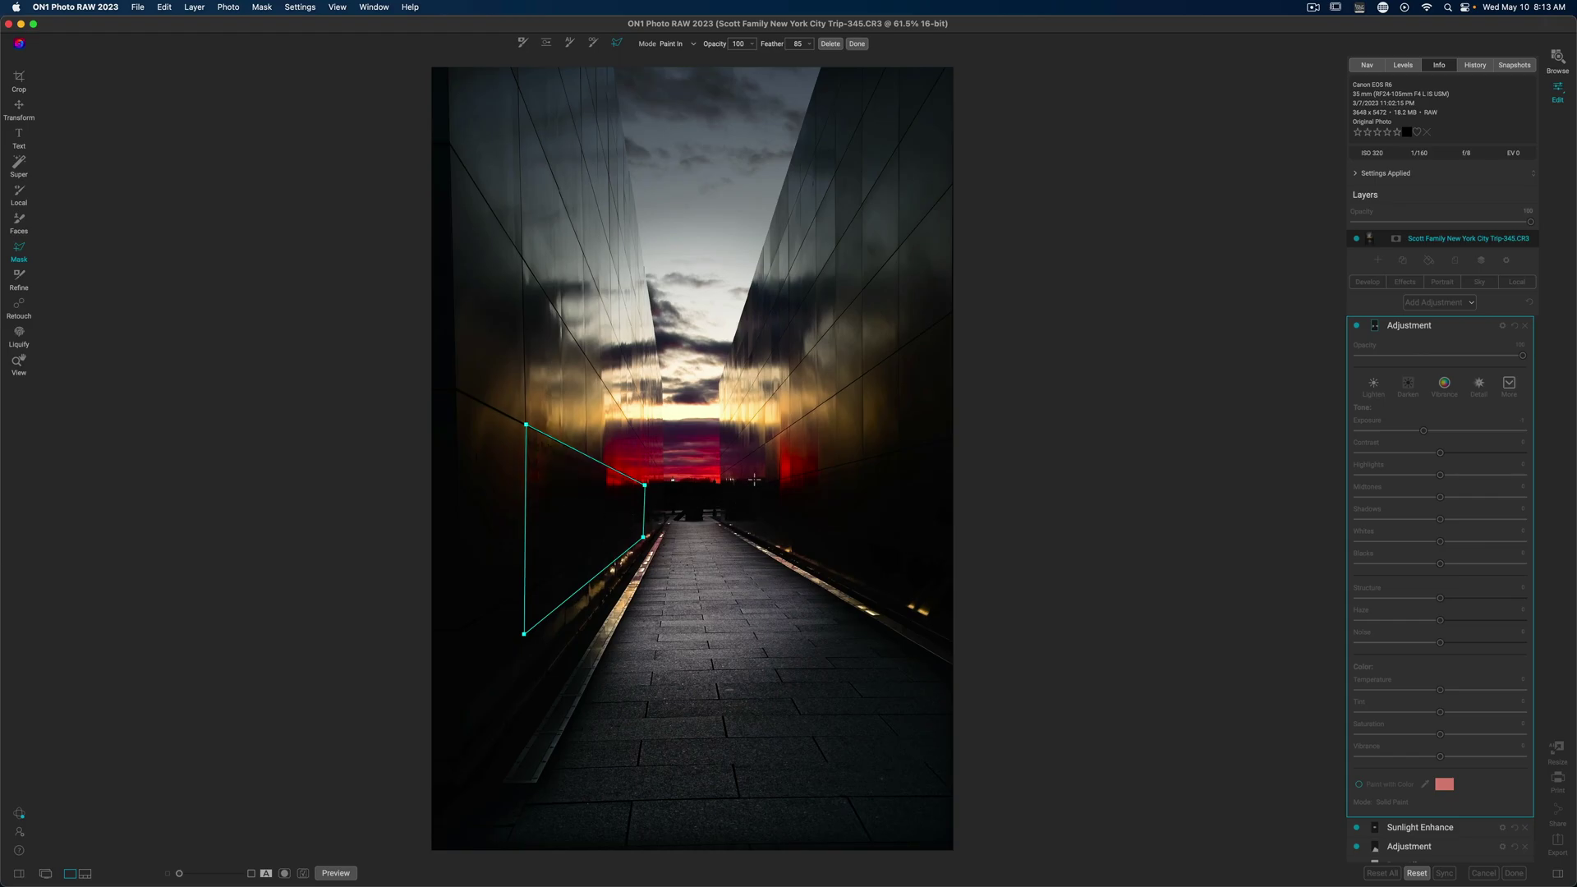
pyautogui.click(856, 44)
# - Brighten the masked walls with exposure about 2.15, shadows 36, midtones -17 and blacks -18, and lower the adjustment's opacity to 84
pyautogui.moveTo(1424, 432); pyautogui.dragTo(1491, 432)
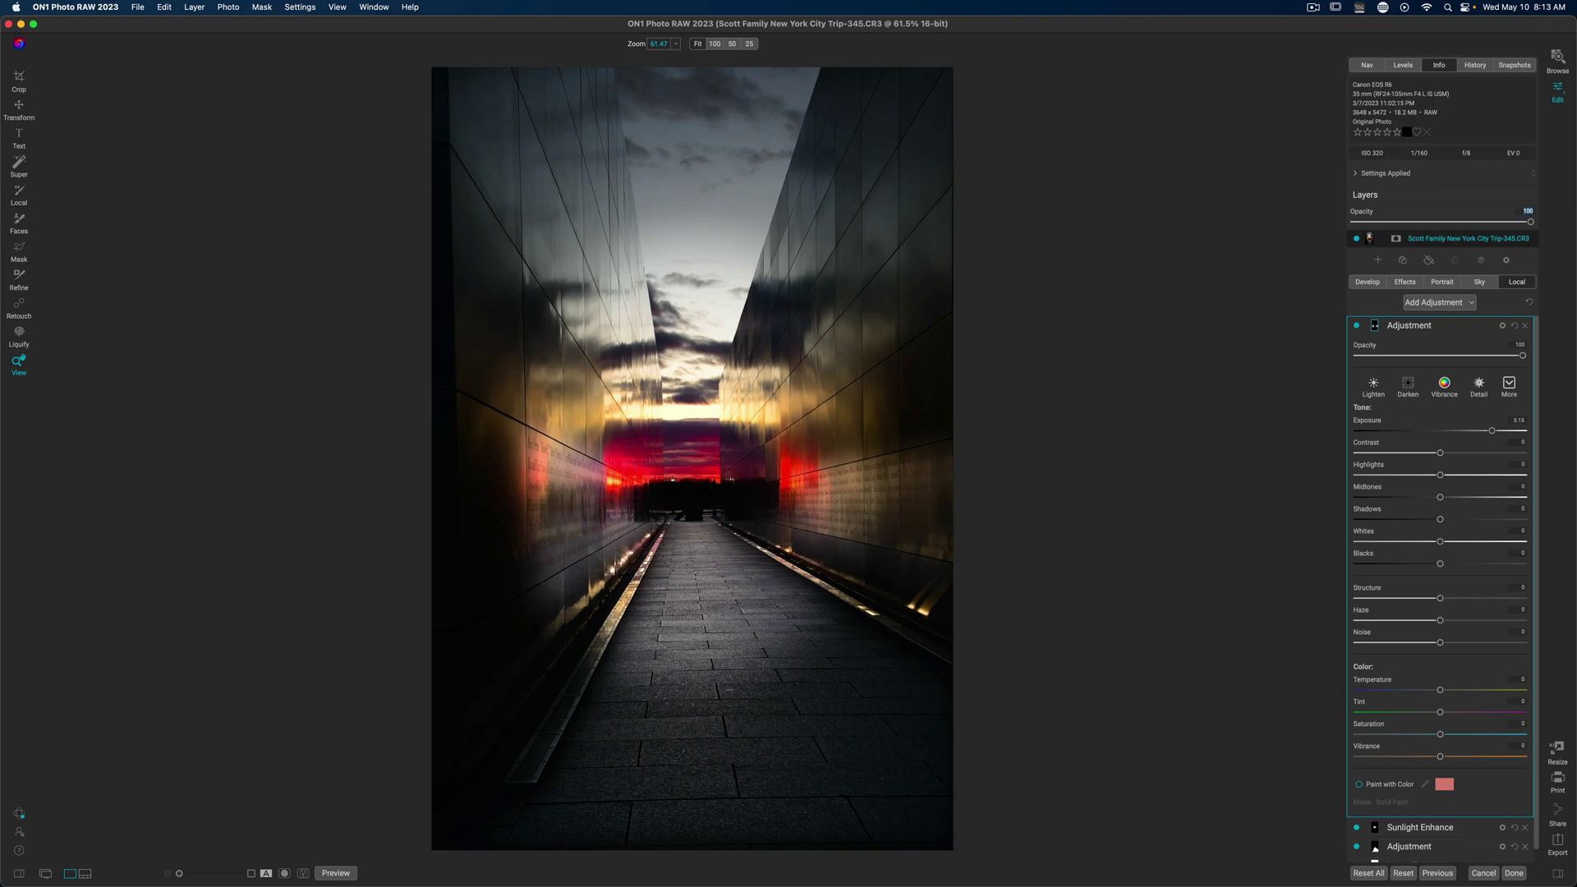
pyautogui.moveTo(1493, 431); pyautogui.dragTo(1484, 431)
pyautogui.moveTo(1442, 521); pyautogui.dragTo(1474, 520)
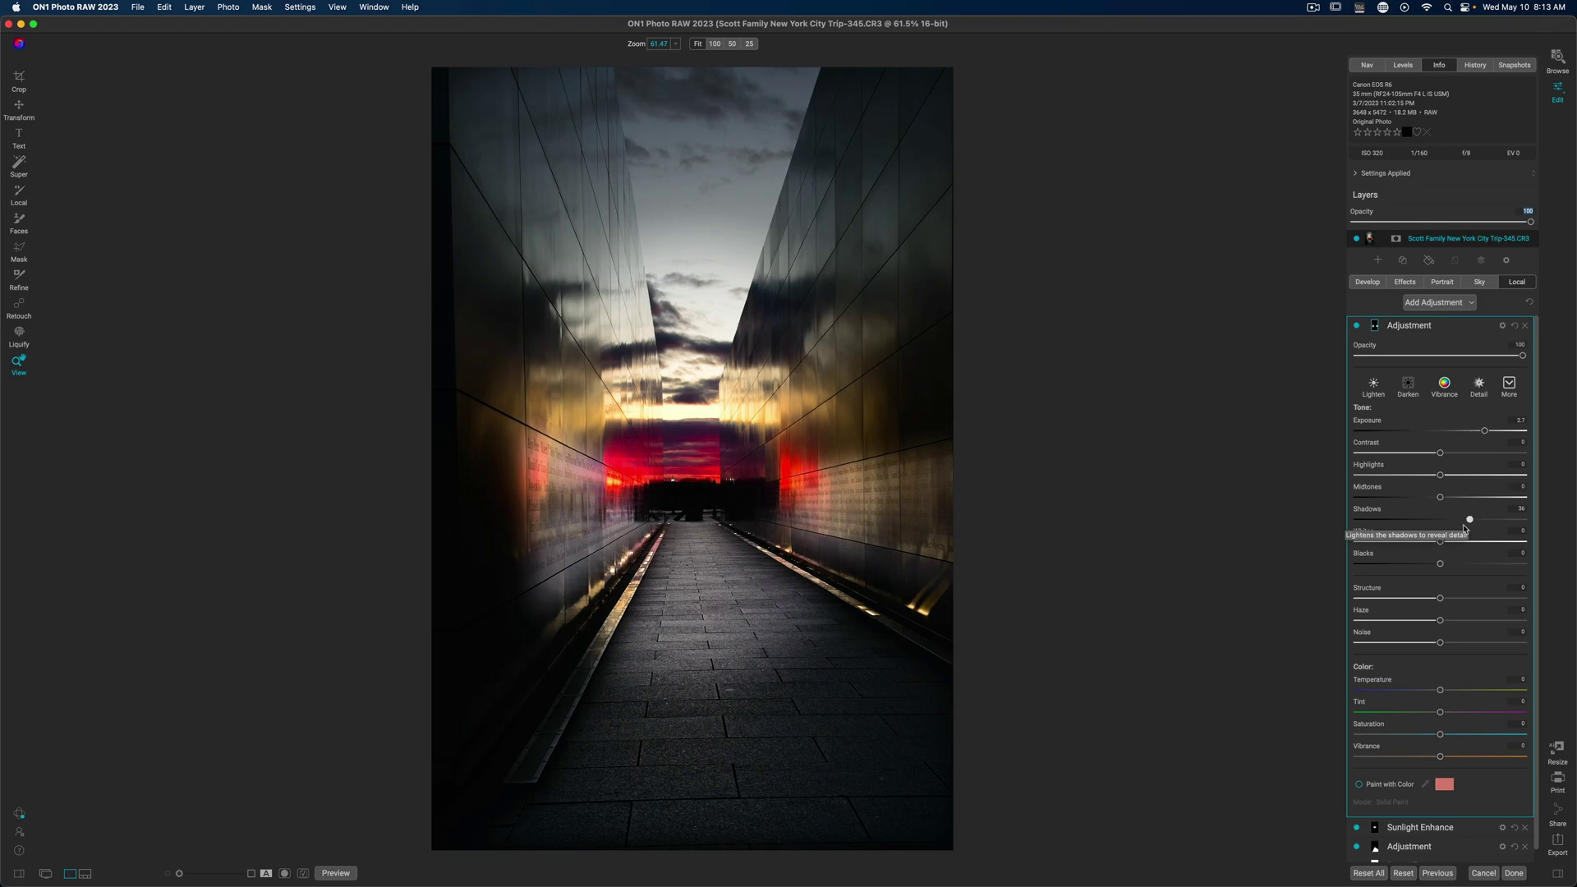
pyautogui.moveTo(1441, 566); pyautogui.dragTo(1425, 567)
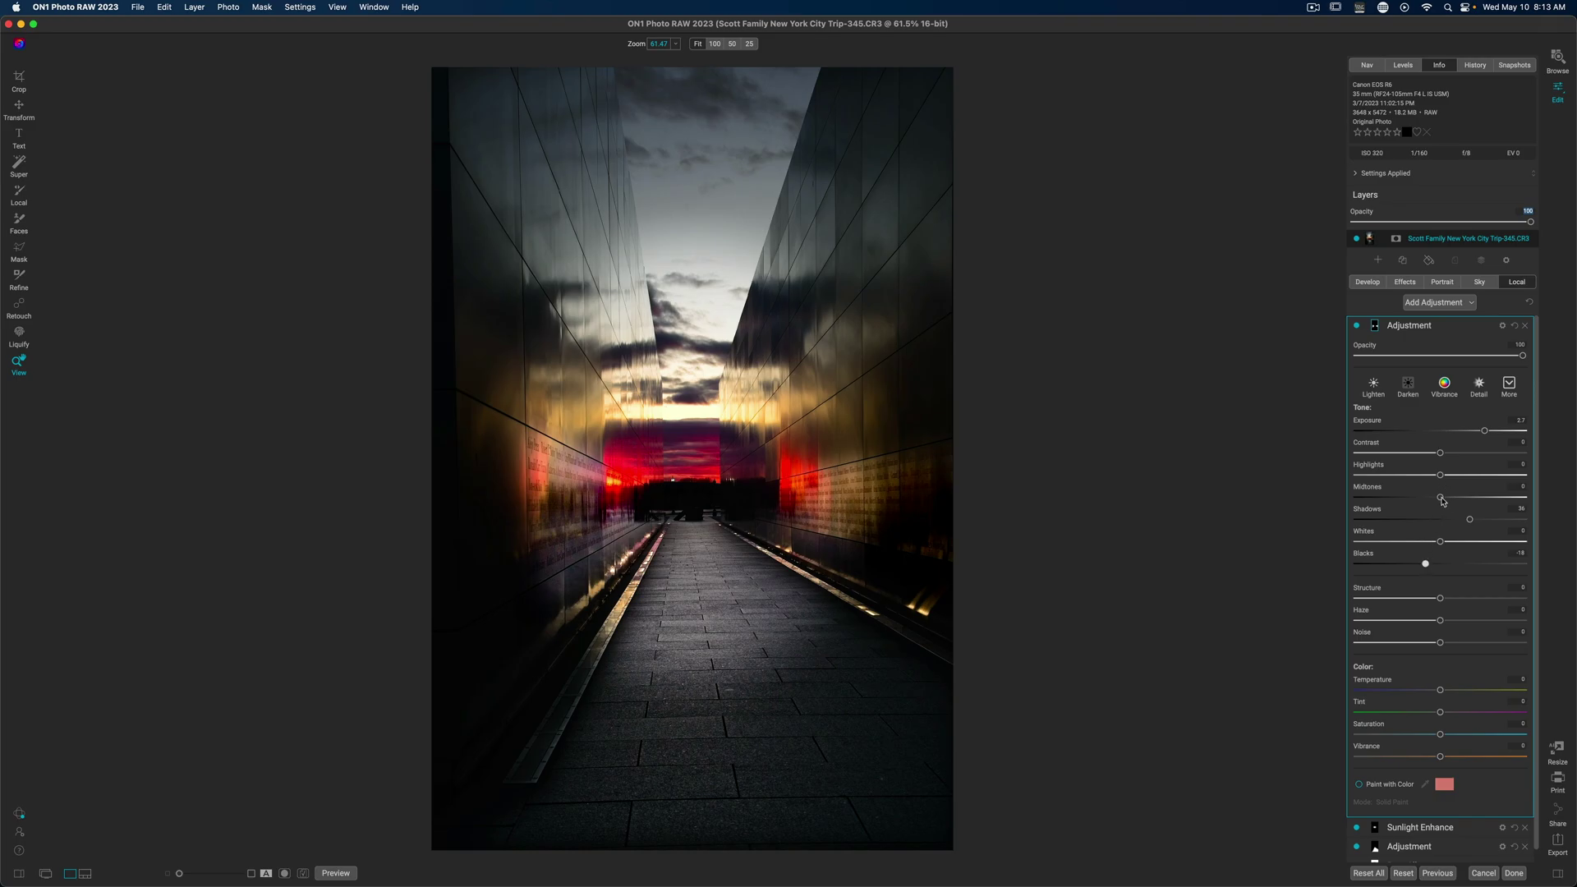
pyautogui.moveTo(1441, 498)
pyautogui.mouseDown()
pyautogui.moveTo(1470, 499)
pyautogui.moveTo(1427, 499)
pyautogui.mouseUp()
pyautogui.moveTo(1485, 432); pyautogui.dragTo(1476, 432)
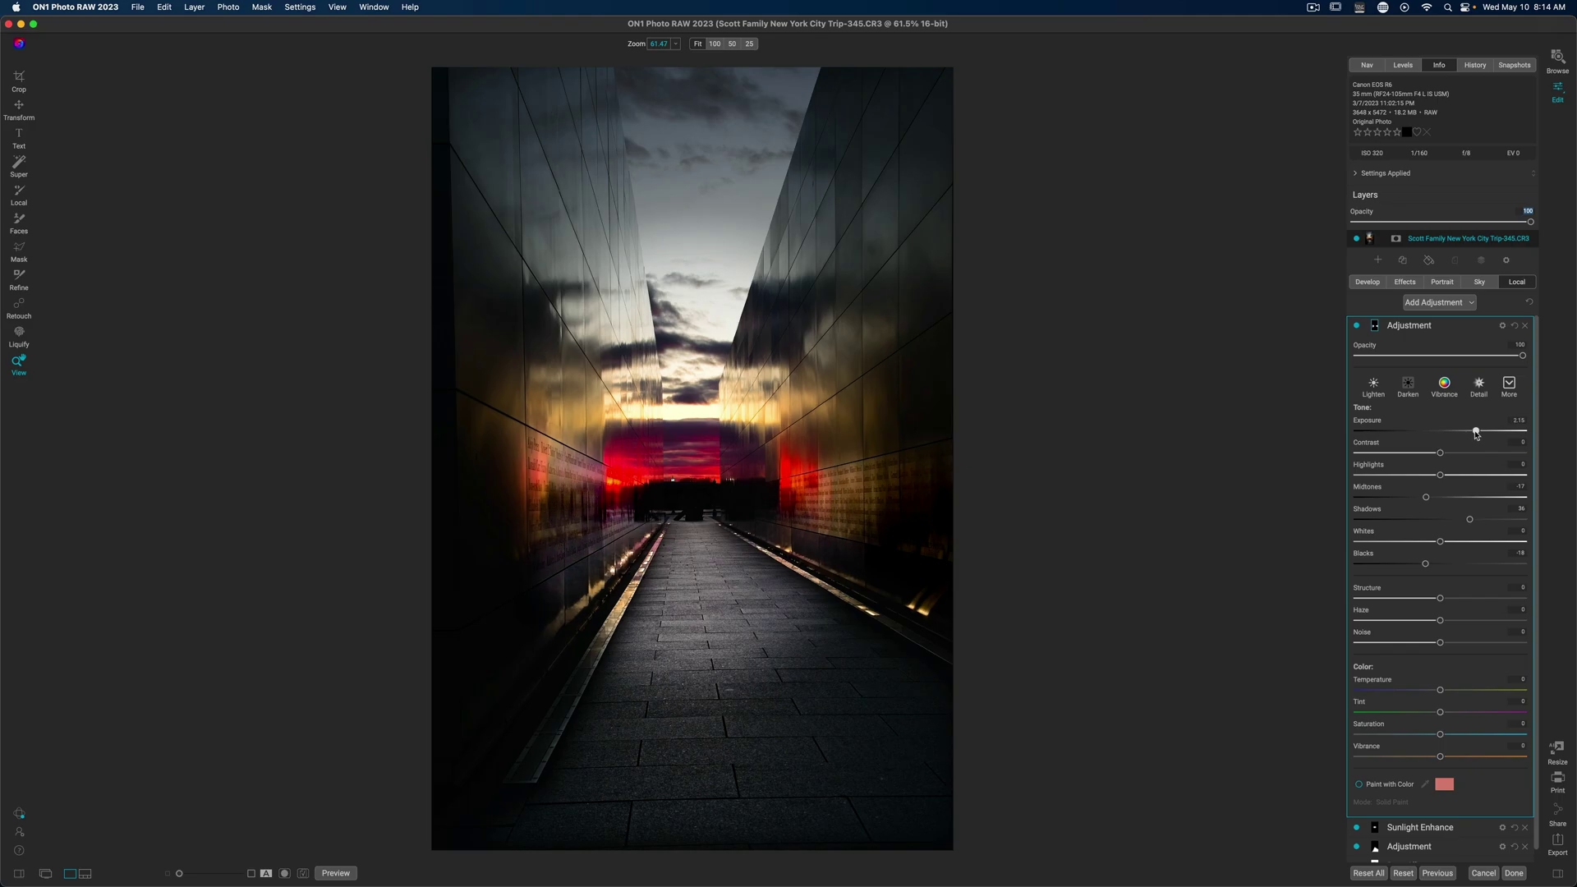
pyautogui.moveTo(1522, 356); pyautogui.dragTo(1491, 359)
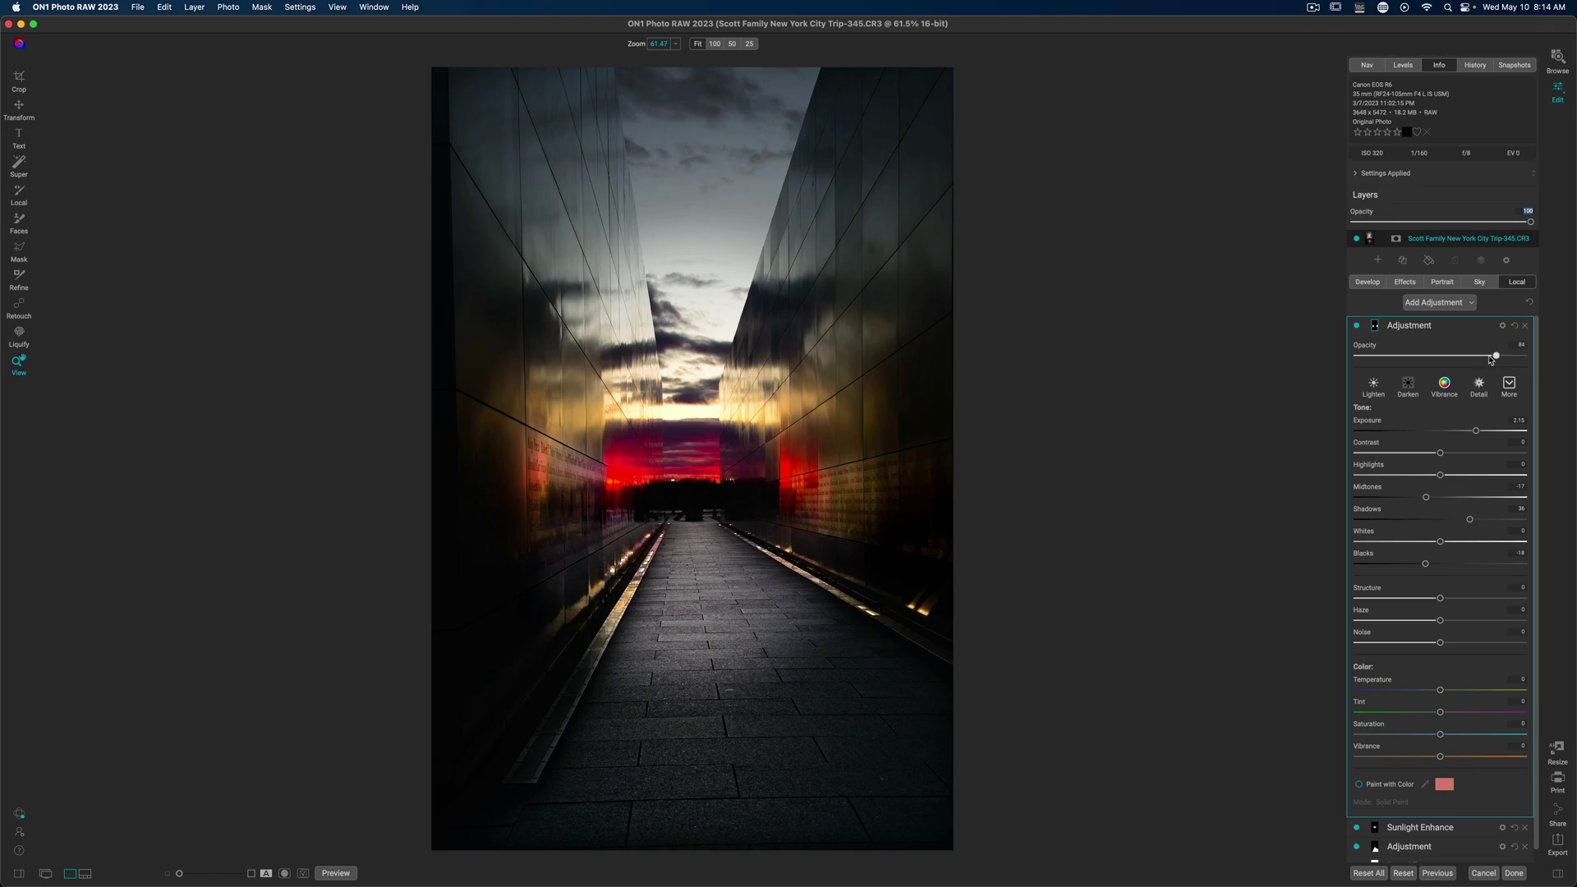
# - Rename the walls' local adjustment as Wall Adjustmnet and increase its structure to 44
pyautogui.doubleClick(1422, 328)
pyautogui.write('Wall Adjustmnet')
pyautogui.press('Return')
pyautogui.moveTo(1442, 599); pyautogui.dragTo(1477, 605)
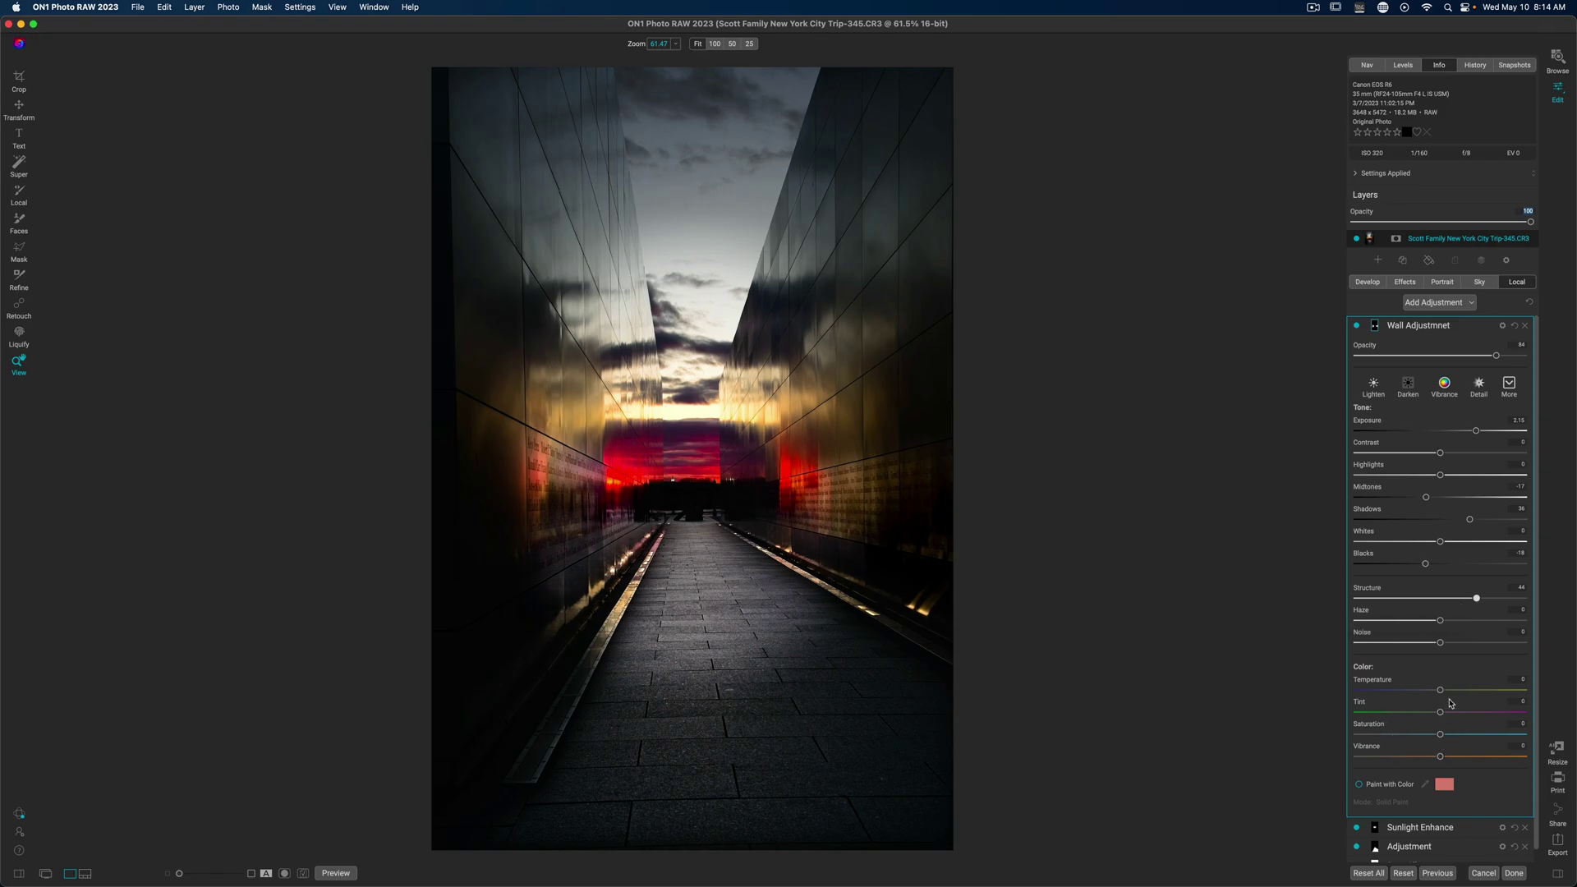
# - Narrow the inner ellipse of the Burn All vignette mask and widen its outer feather toward the photo's edges
pyautogui.click(1446, 326)
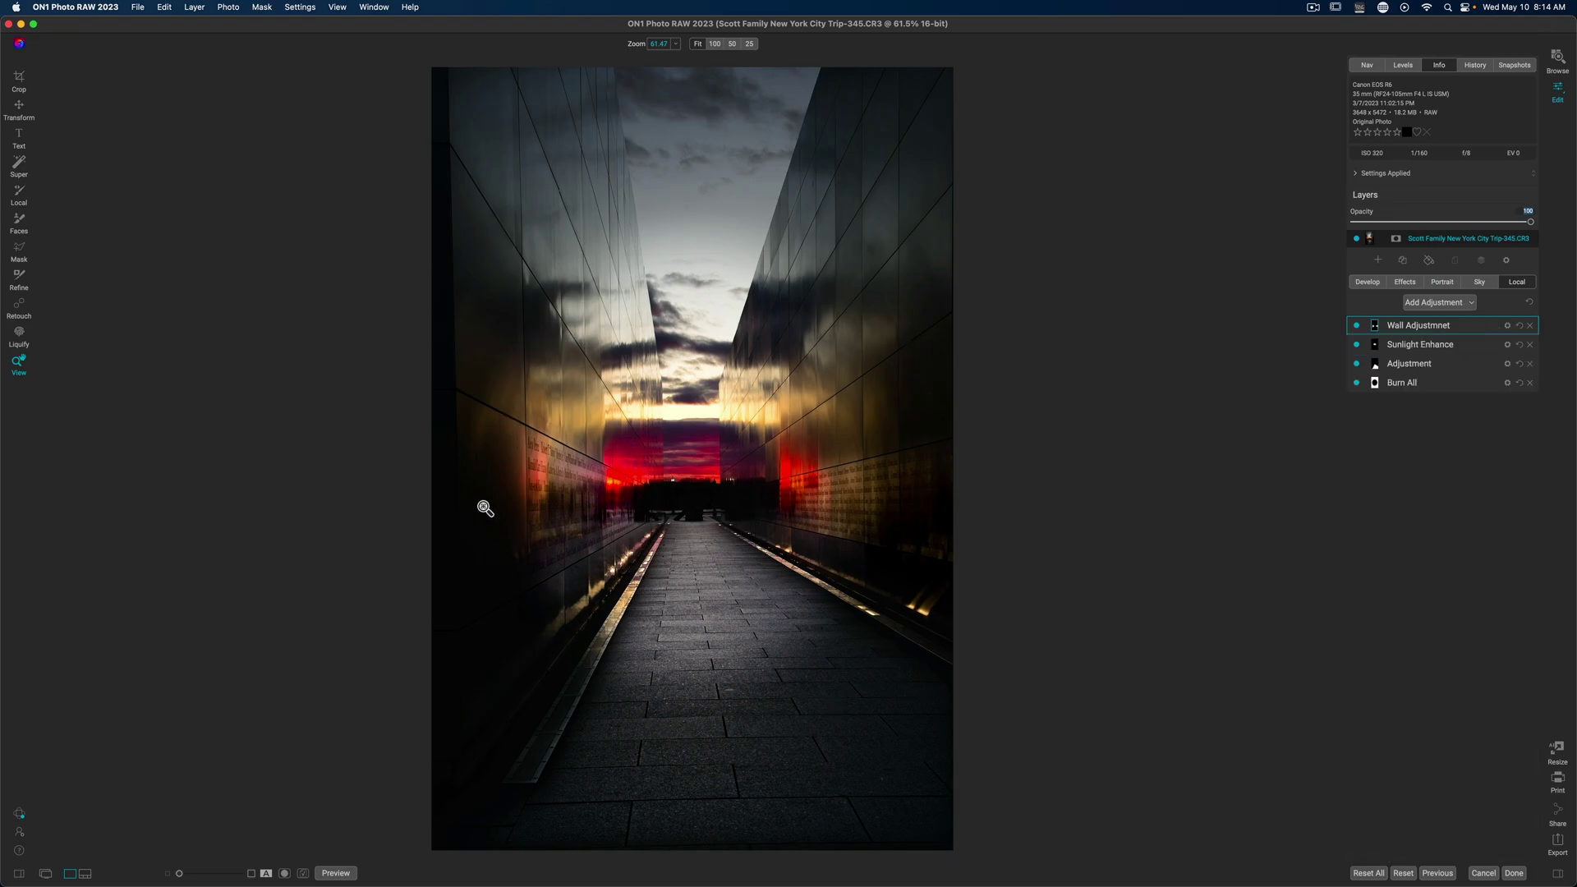
pyautogui.click(1413, 388)
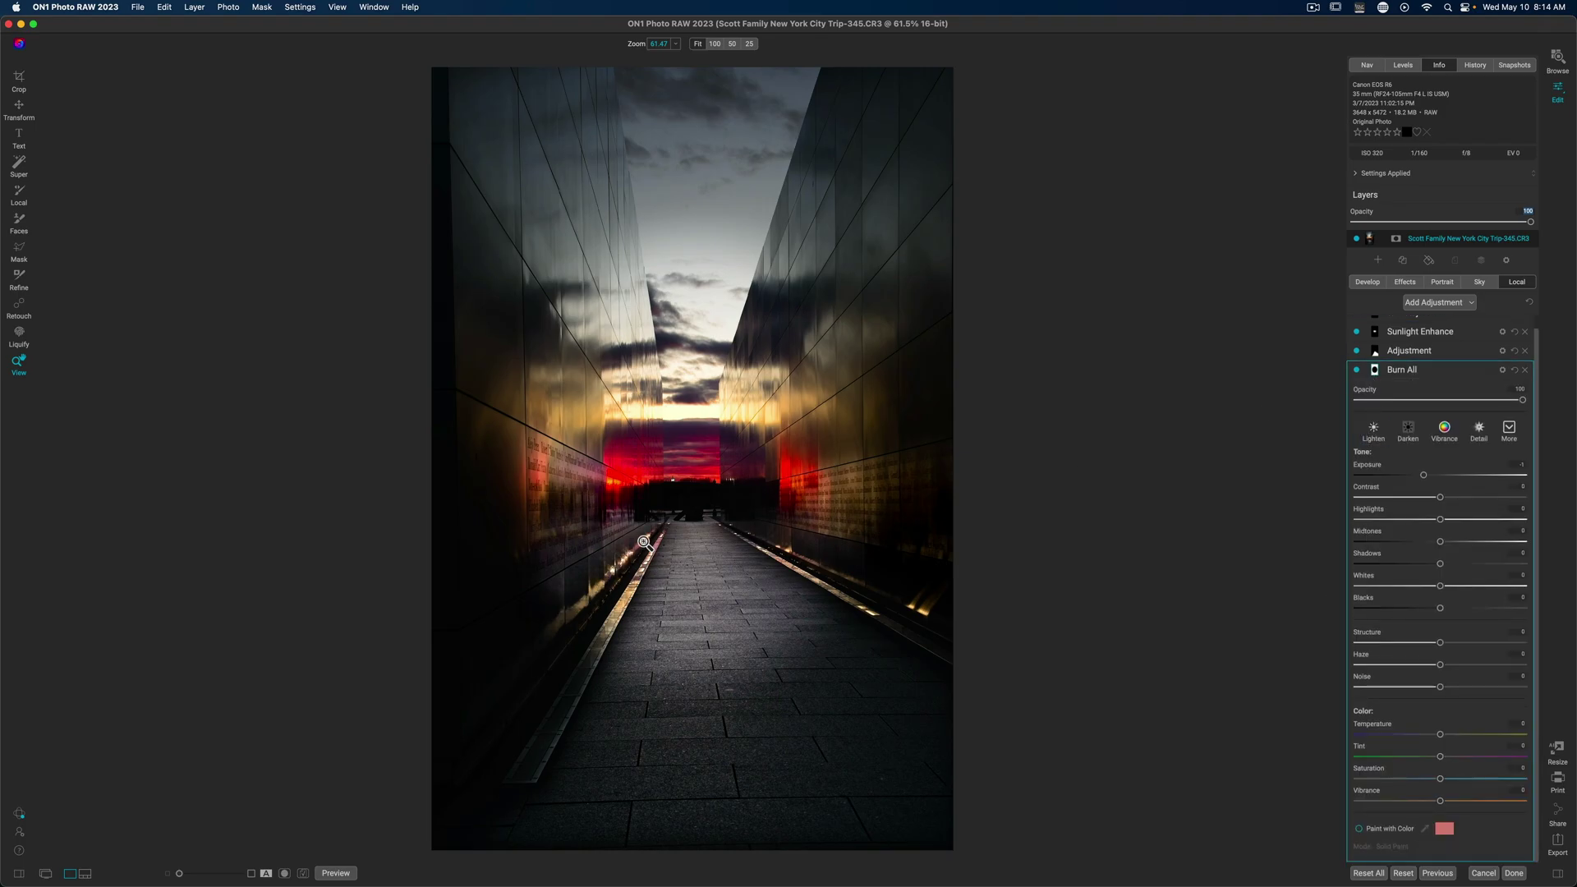
pyautogui.press('m')
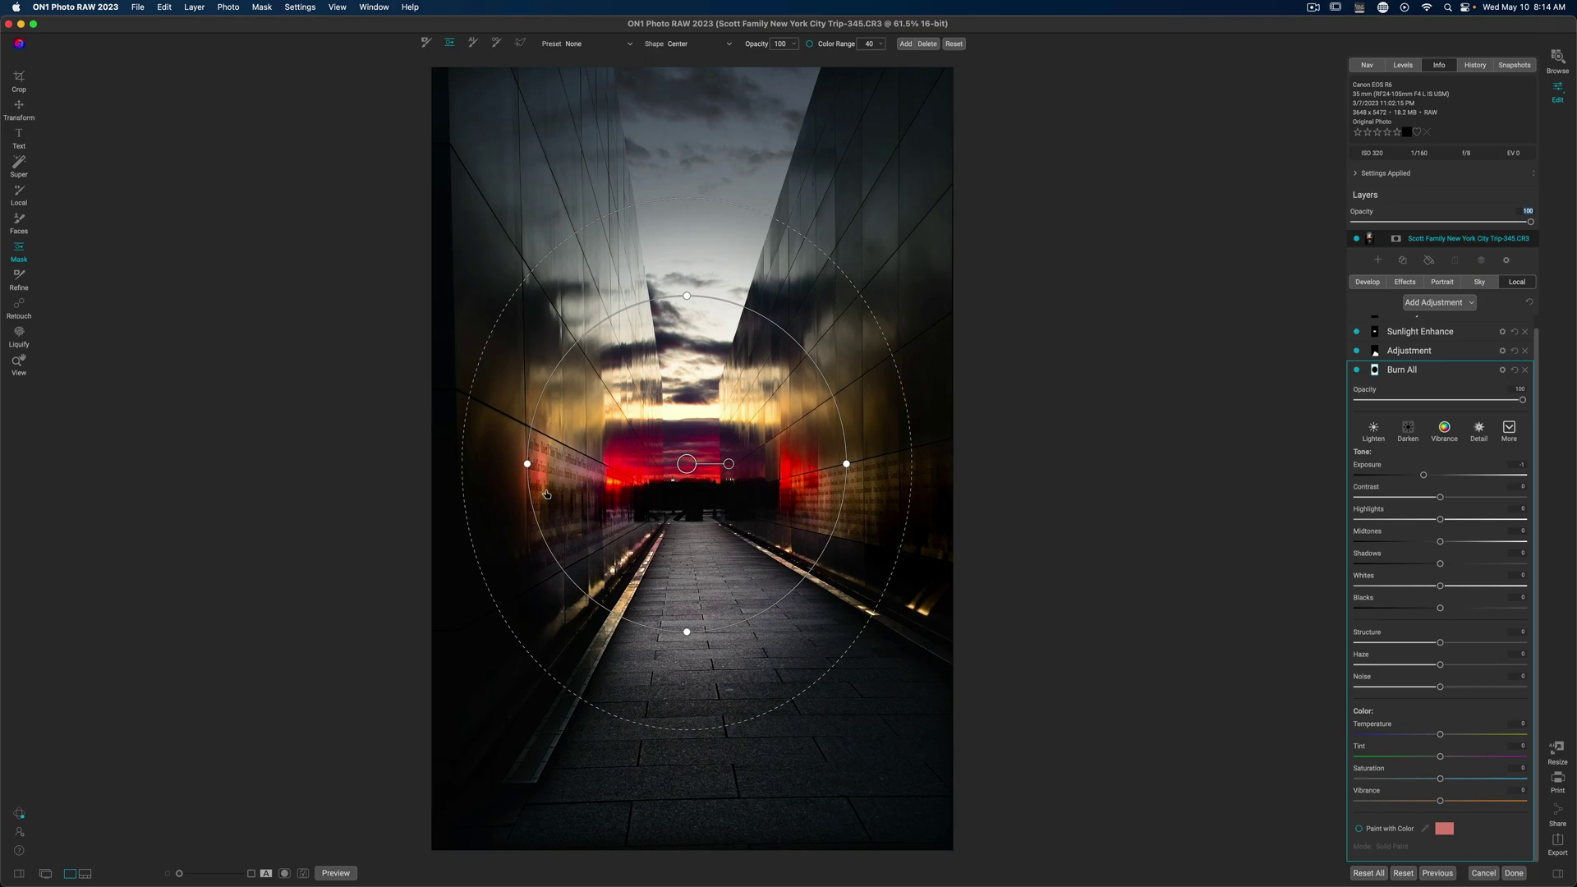
pyautogui.moveTo(528, 465); pyautogui.dragTo(574, 466)
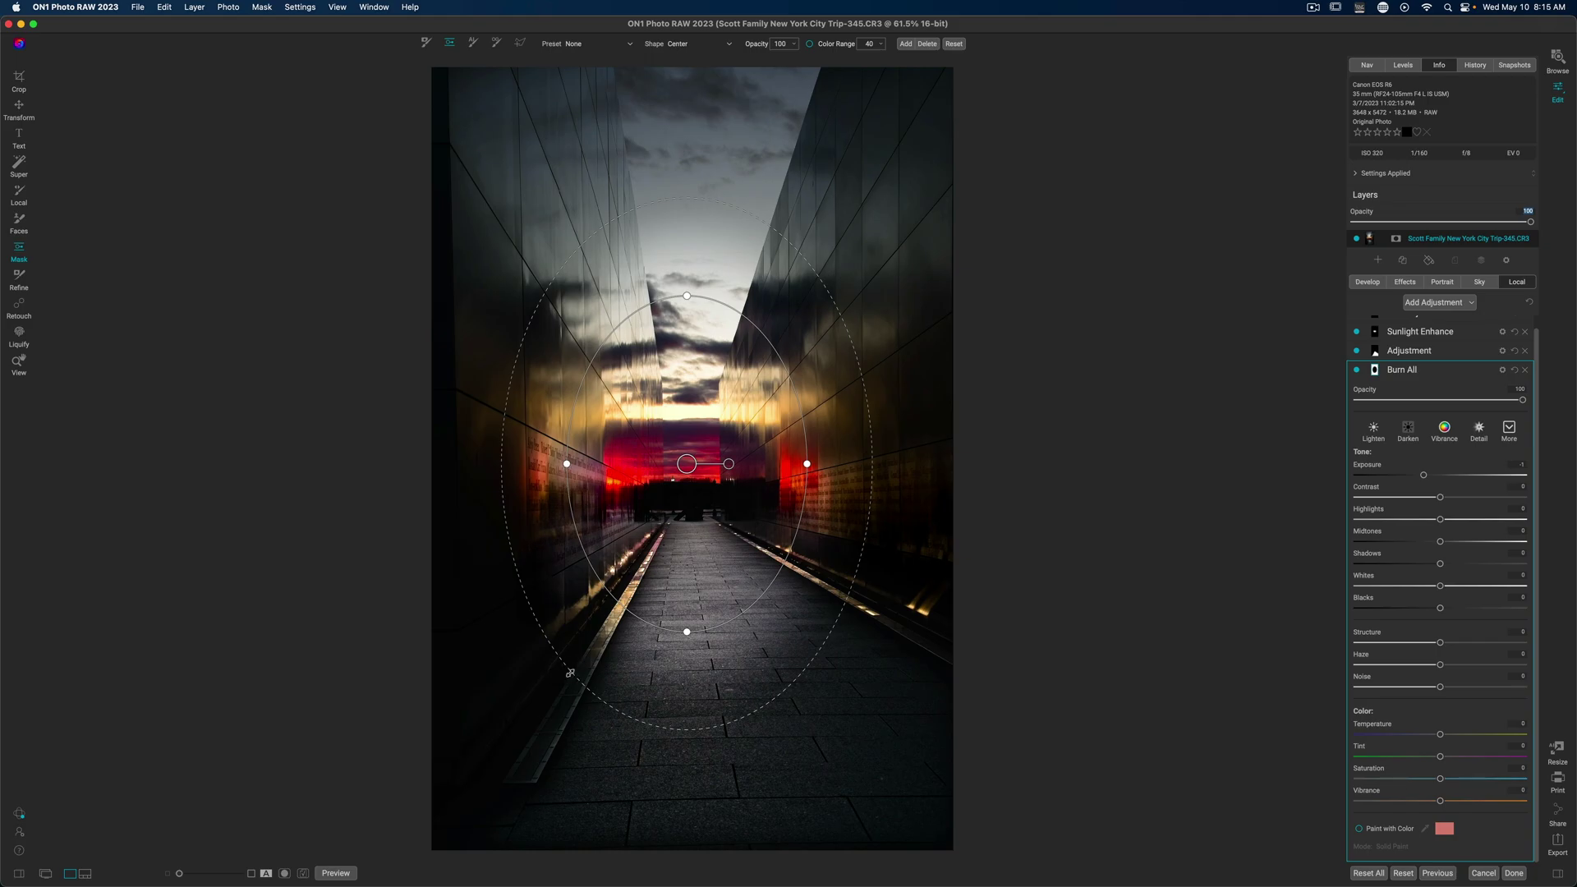
pyautogui.moveTo(570, 673); pyautogui.dragTo(516, 720)
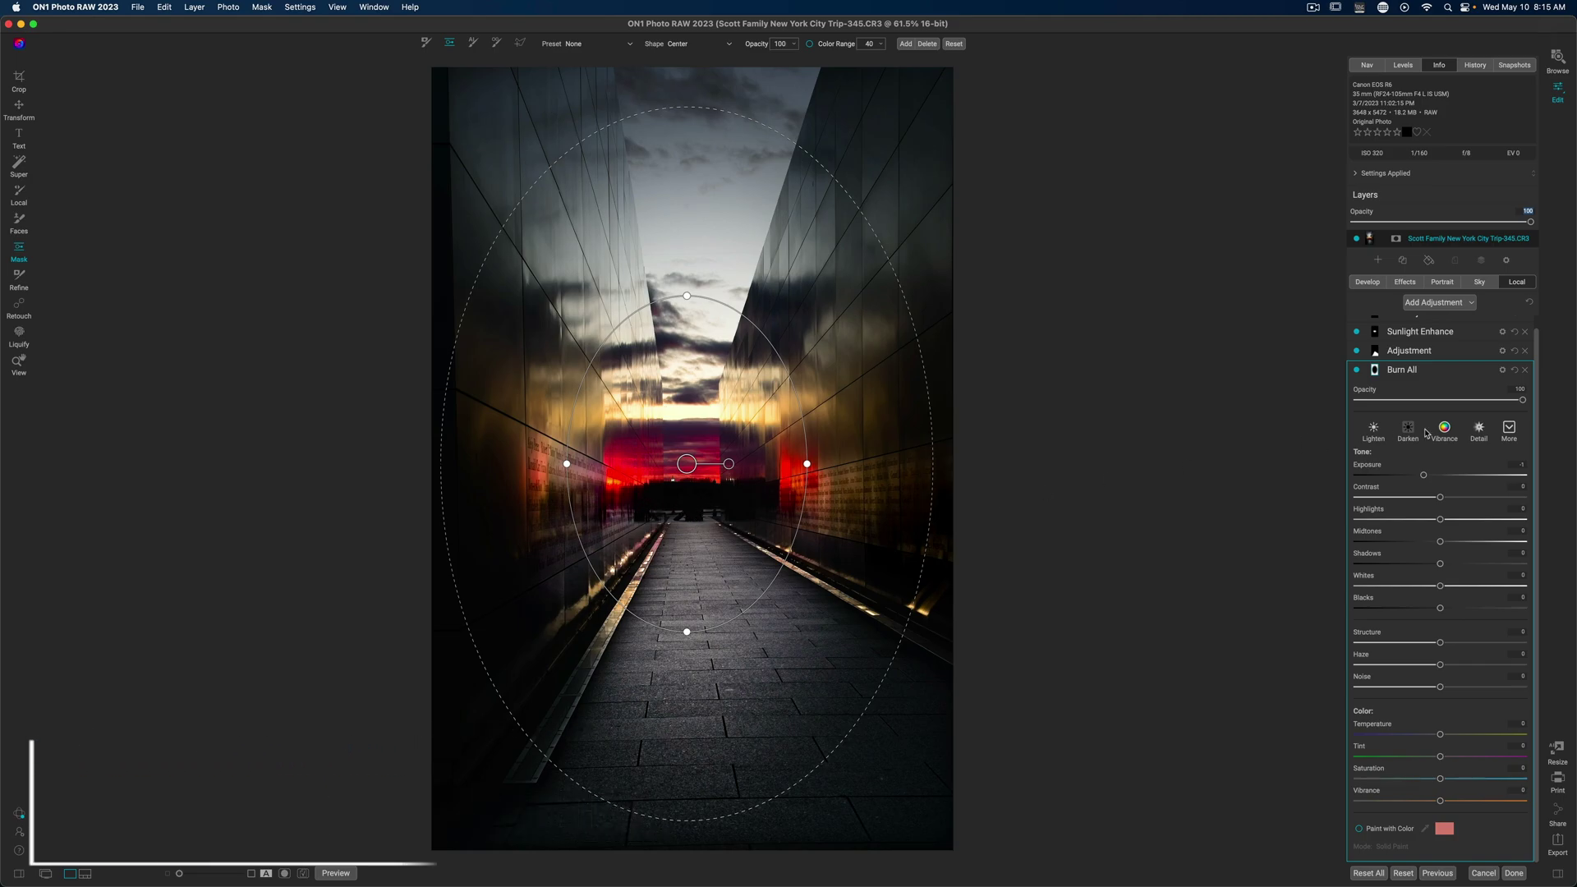
pyautogui.click(1435, 375)
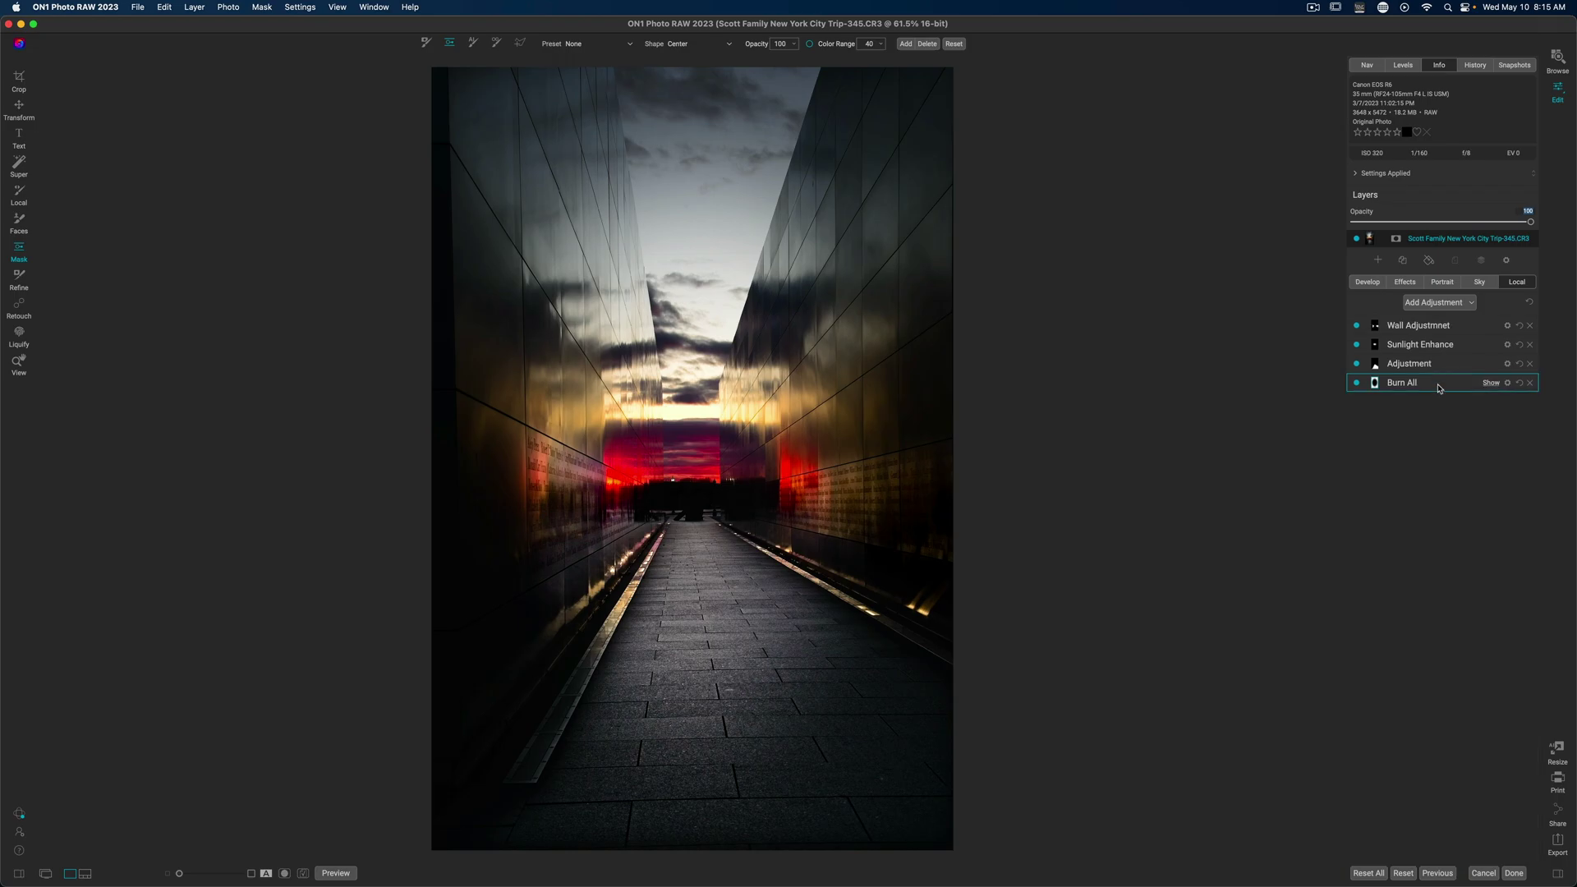
# - Add a new local adjustment for the far end of the walkway, reset its default exposure and raise it slightly
pyautogui.click(1448, 307)
pyautogui.scroll(-1, 1409, 518)
pyautogui.click(1437, 362)
pyautogui.moveTo(1441, 390); pyautogui.dragTo(1408, 372)
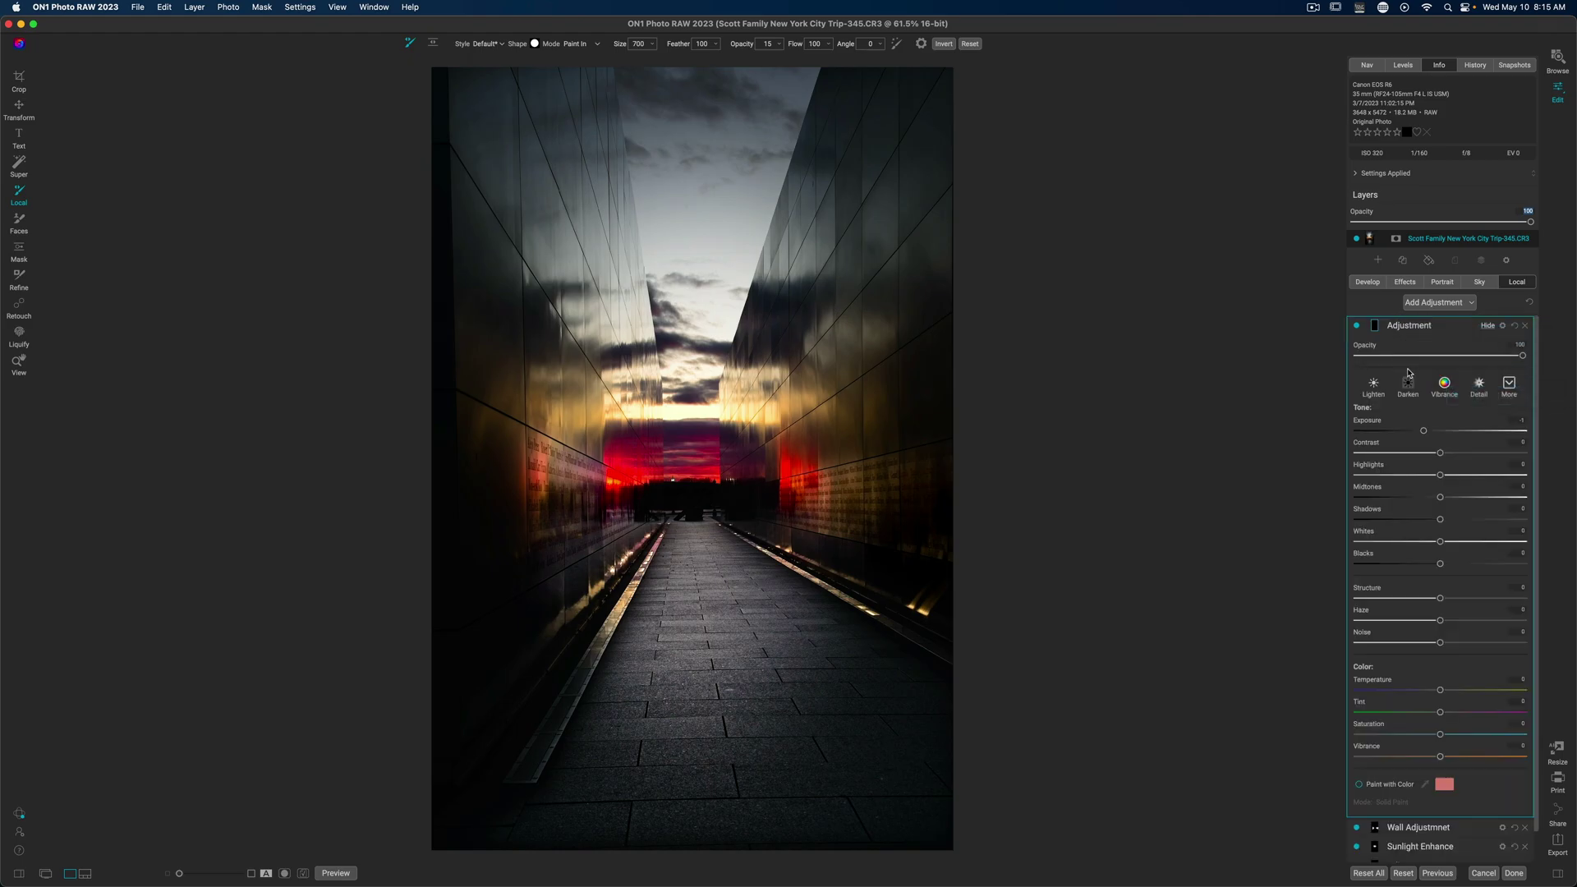
pyautogui.doubleClick(1425, 430)
pyautogui.moveTo(1446, 437); pyautogui.dragTo(1453, 438)
# - Resize the brush to 250 and paint the adjustment over the opening at the far end of the walkway
pyautogui.press('[')
pyautogui.press('[')
pyautogui.press('[')
pyautogui.press('[')
pyautogui.press(']')
pyautogui.press('[')
pyautogui.press('[')
pyautogui.press(']')
pyautogui.press(']')
pyautogui.press(']')
pyautogui.press(']')
# - Set the painted area to exposure about 2.2, contrast 25, midtones 28, shadows 43, whites 8 and structure 18, with slightly lower blacks
pyautogui.moveTo(1453, 434); pyautogui.dragTo(1484, 434)
pyautogui.moveTo(1443, 526); pyautogui.dragTo(1484, 525)
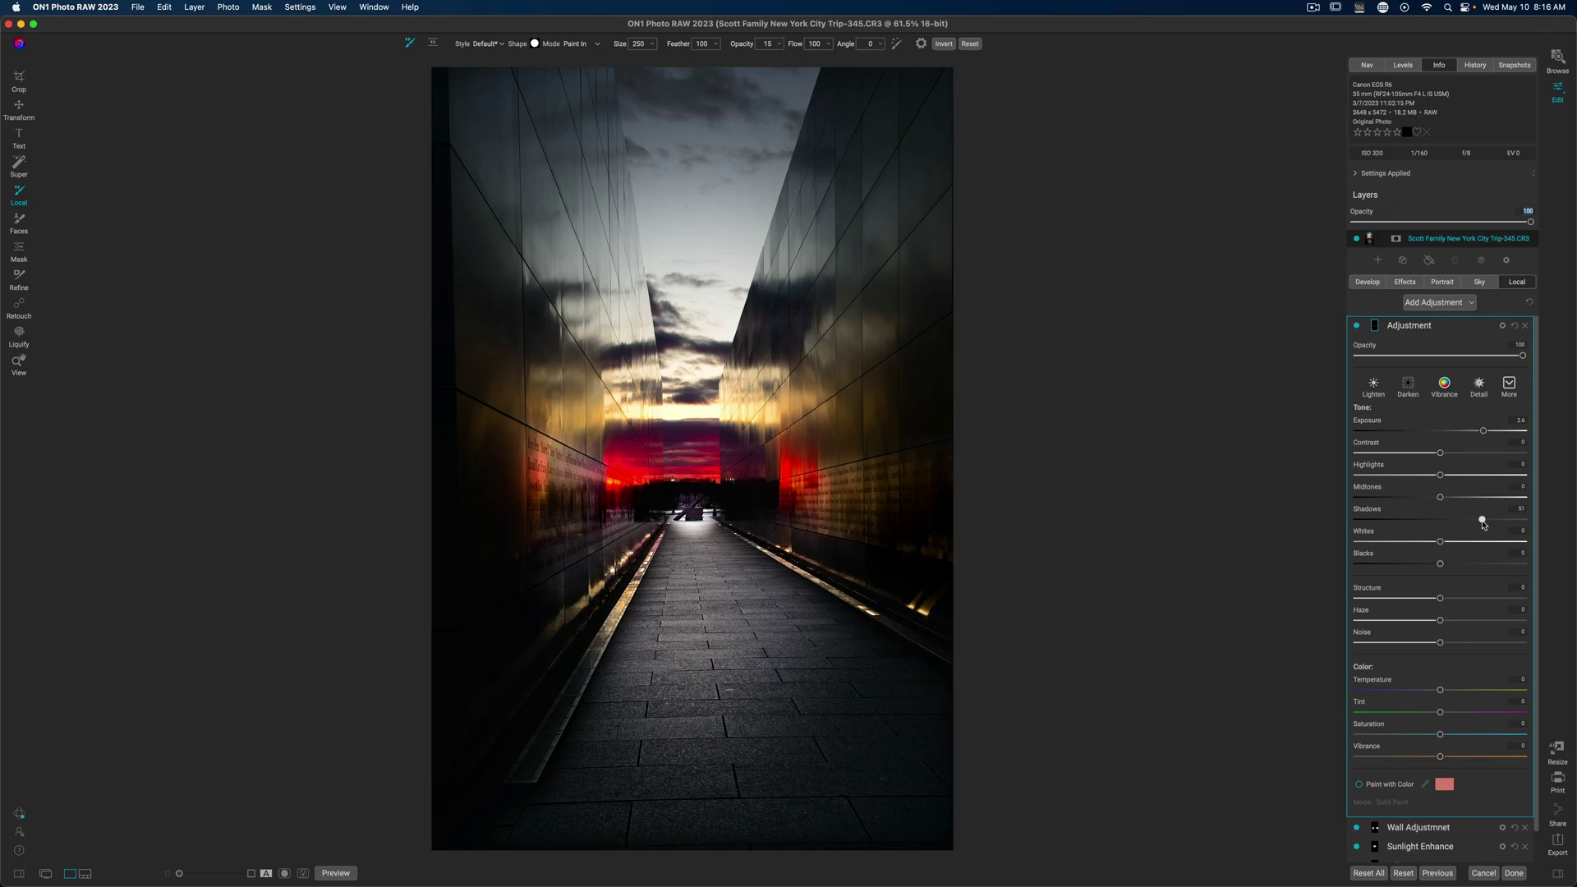
pyautogui.moveTo(1483, 524); pyautogui.dragTo(1476, 523)
pyautogui.moveTo(1484, 430); pyautogui.dragTo(1478, 431)
pyautogui.moveTo(1441, 495); pyautogui.dragTo(1465, 497)
pyautogui.moveTo(1440, 565); pyautogui.dragTo(1448, 545)
pyautogui.moveTo(1440, 453); pyautogui.dragTo(1461, 454)
pyautogui.moveTo(1440, 598); pyautogui.dragTo(1453, 599)
# - Soften the painted mask in Paint Out mode with the brush enlarged to 600, and compare the photo without and with the adjustment
pyautogui.press(']')
pyautogui.press(']')
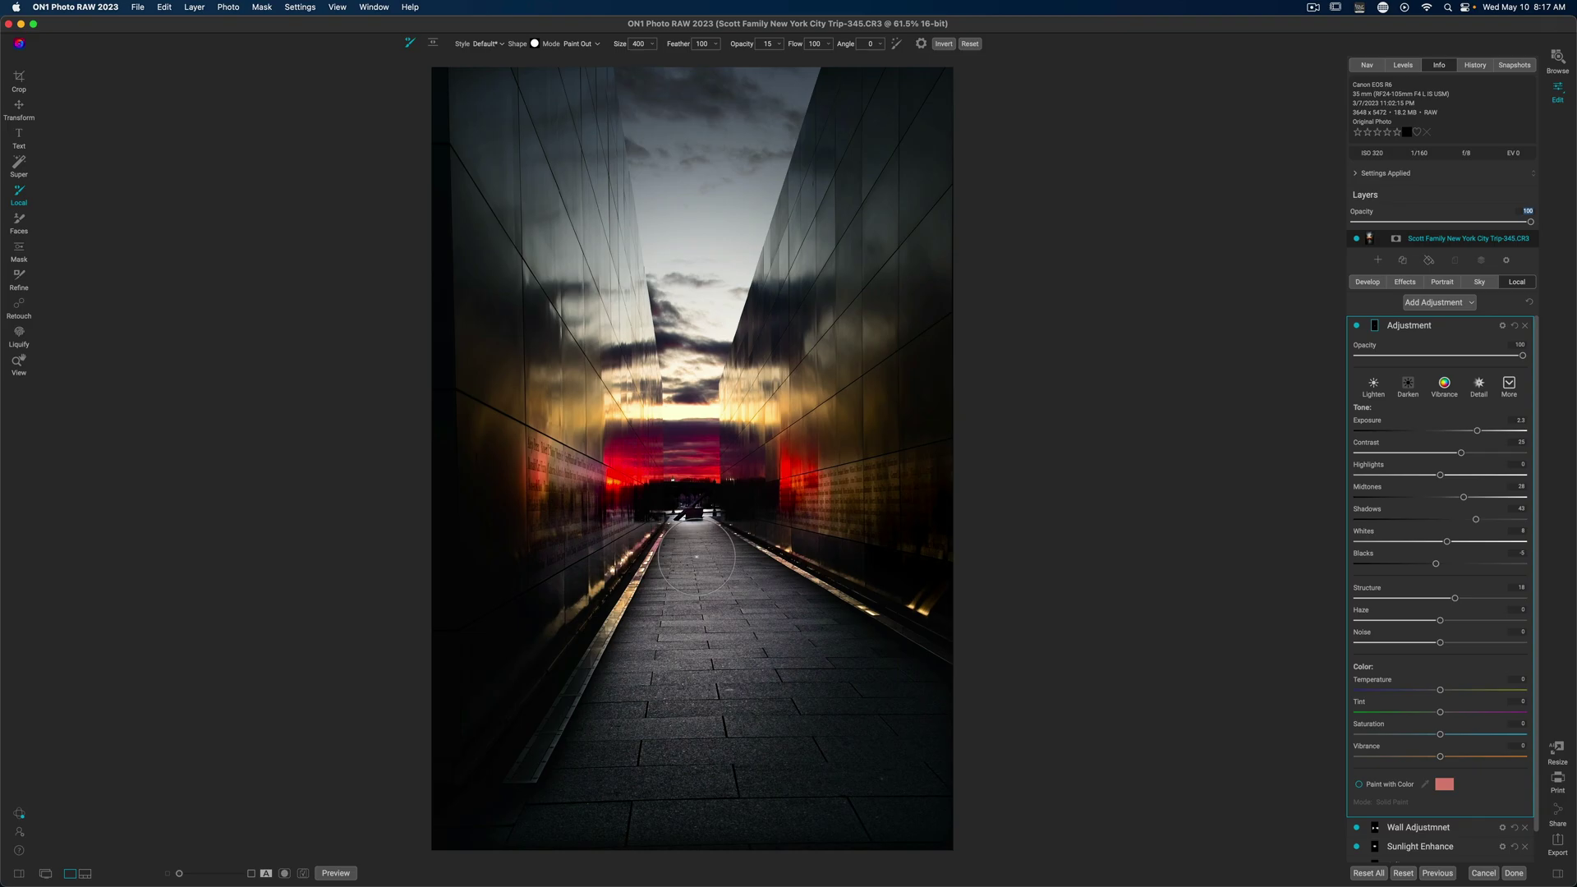
pyautogui.scroll(4, 697, 557)
pyautogui.click(1356, 326)
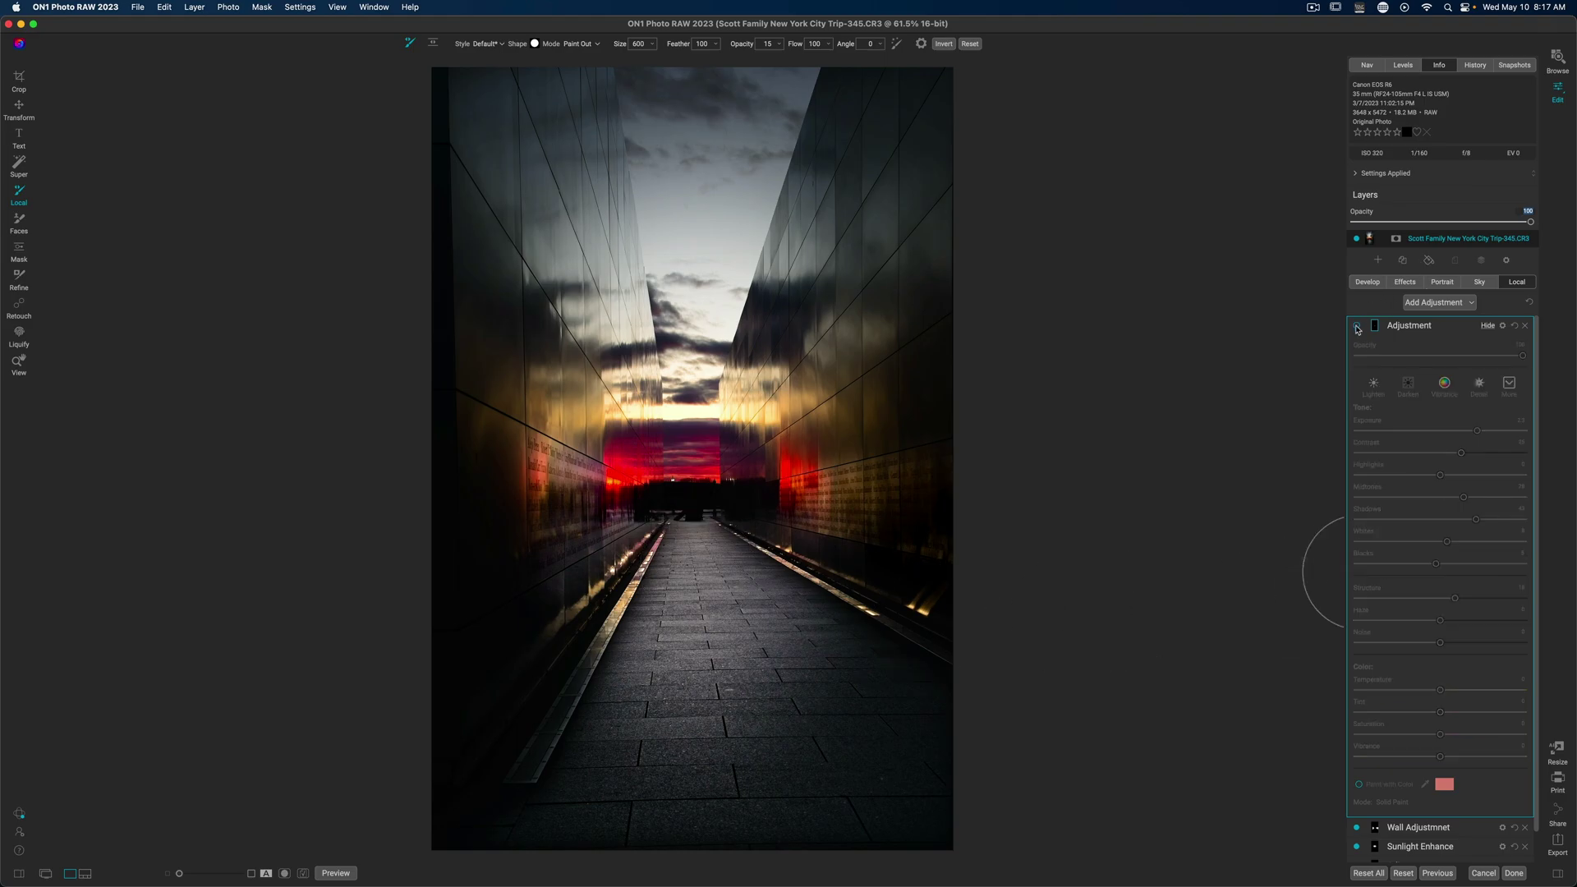
pyautogui.click(1357, 326)
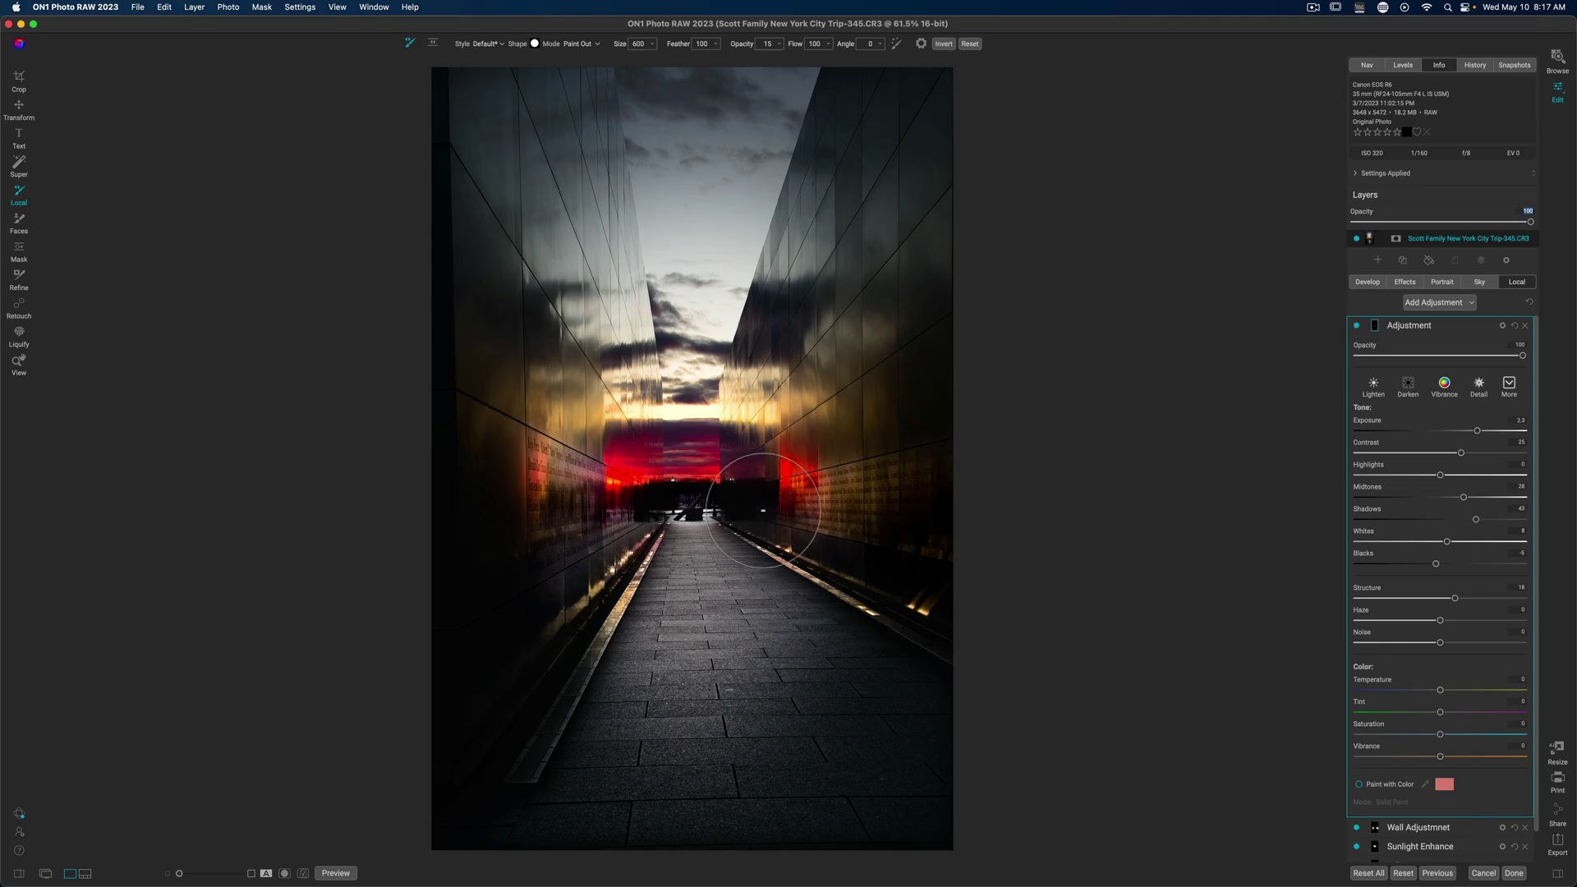
# - Refine the mask at the walkway's far end with the Paint Out brush reduced to 170, and compare the edit with the original photo
pyautogui.press('[')
pyautogui.press('[')
pyautogui.press('[')
pyautogui.press('[')
pyautogui.press('[')
pyautogui.press('[')
pyautogui.press('[')
pyautogui.press('[')
pyautogui.press('[')
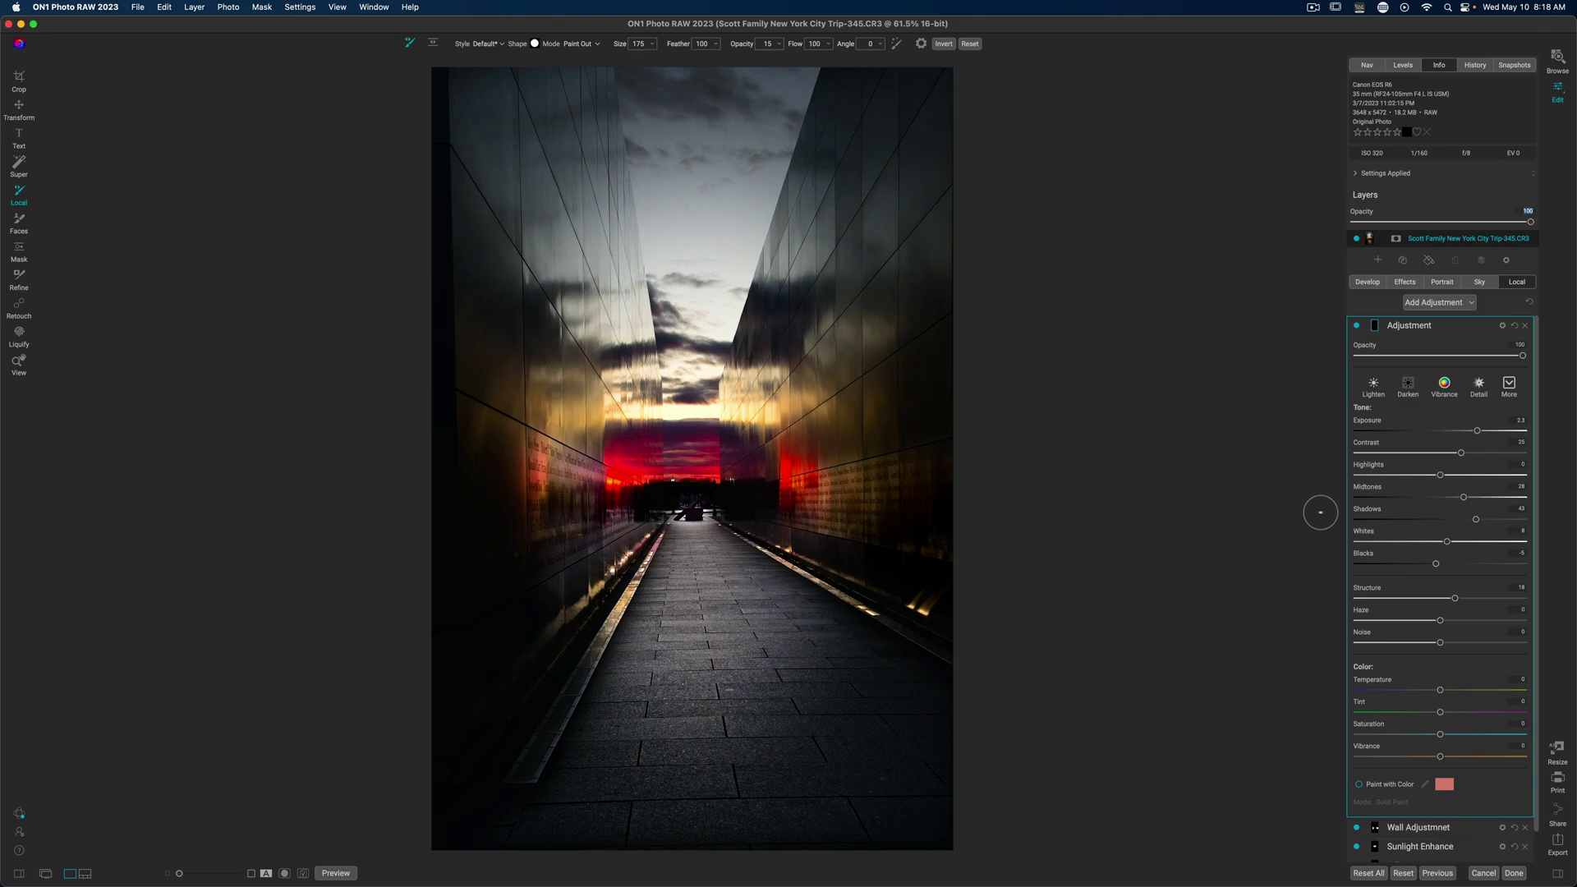
pyautogui.press('super+p')
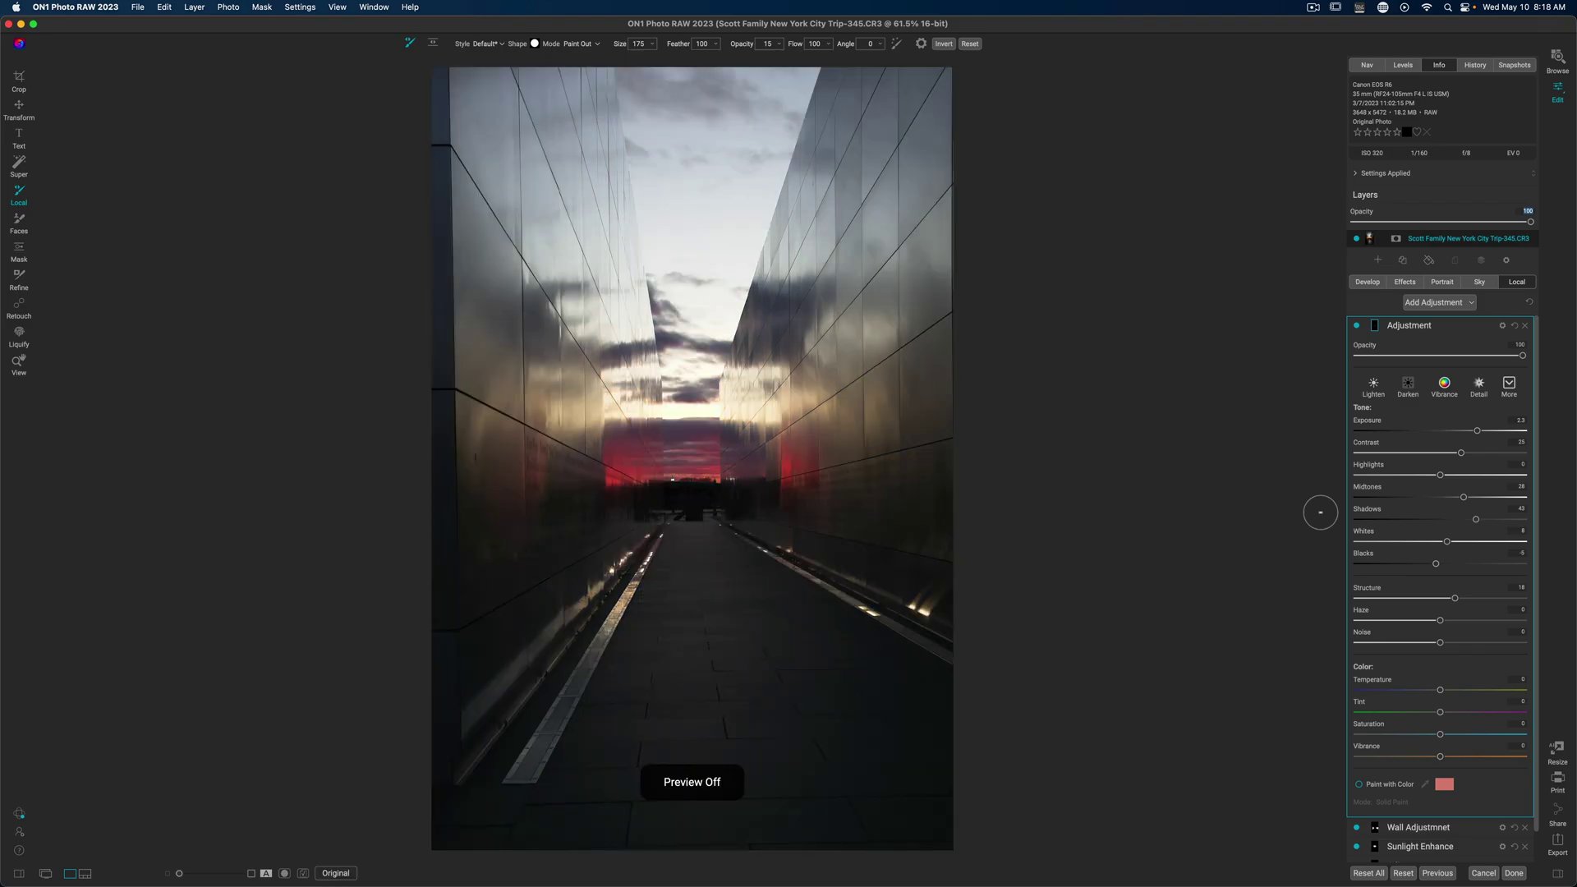
pyautogui.press('super+p')
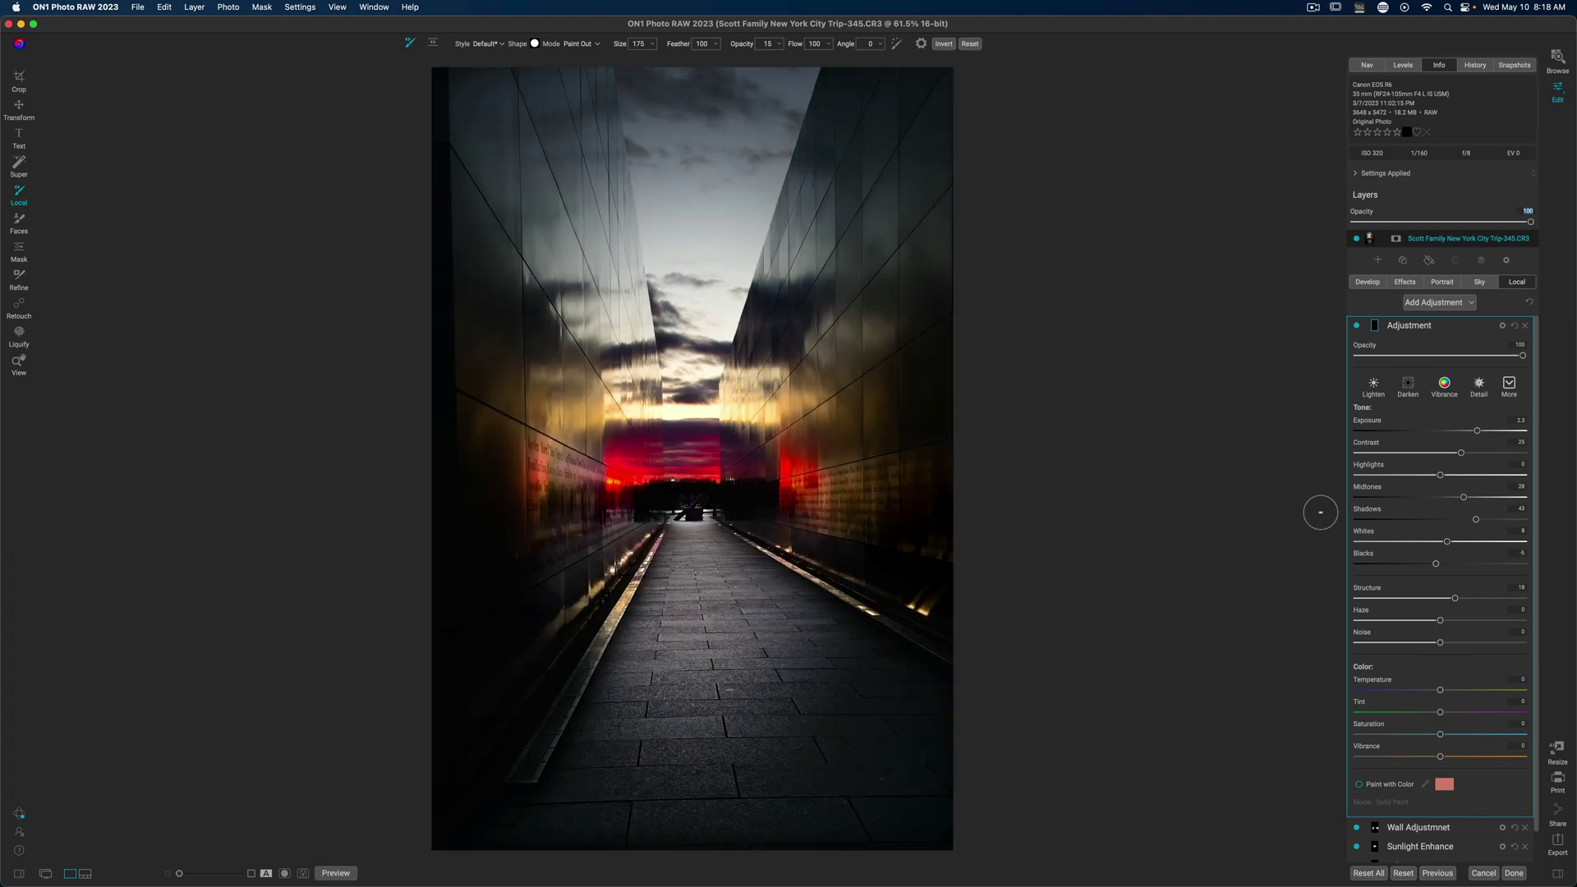